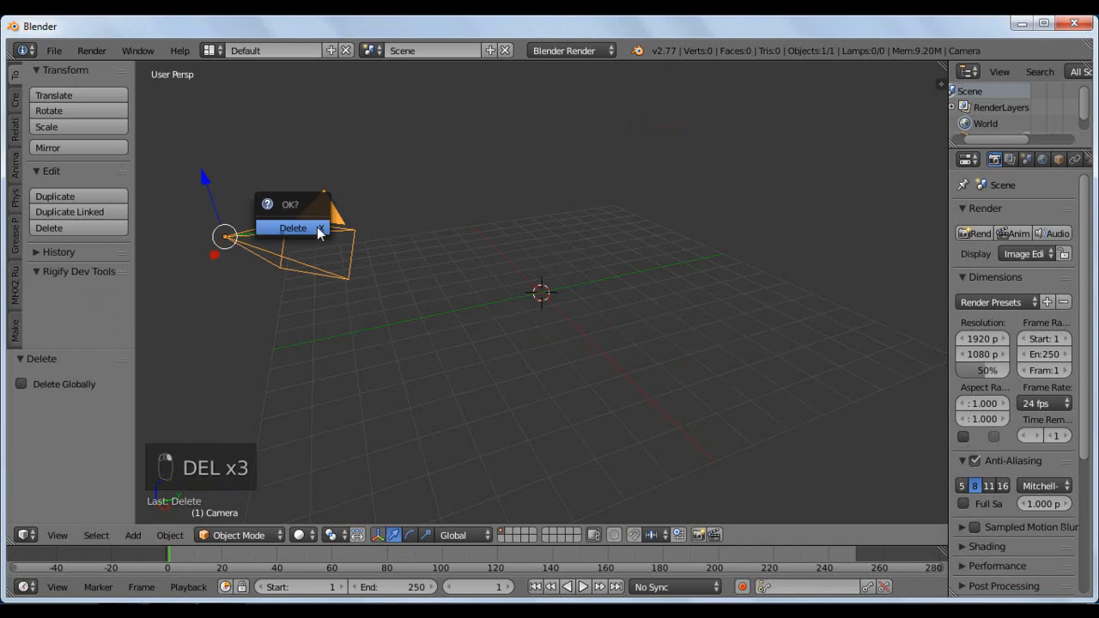
Look up the Rigify add-on in the user preferences, check its details and enabled state, and close the preferences.
{"action": "left_click", "coordinate": [49, 53]}
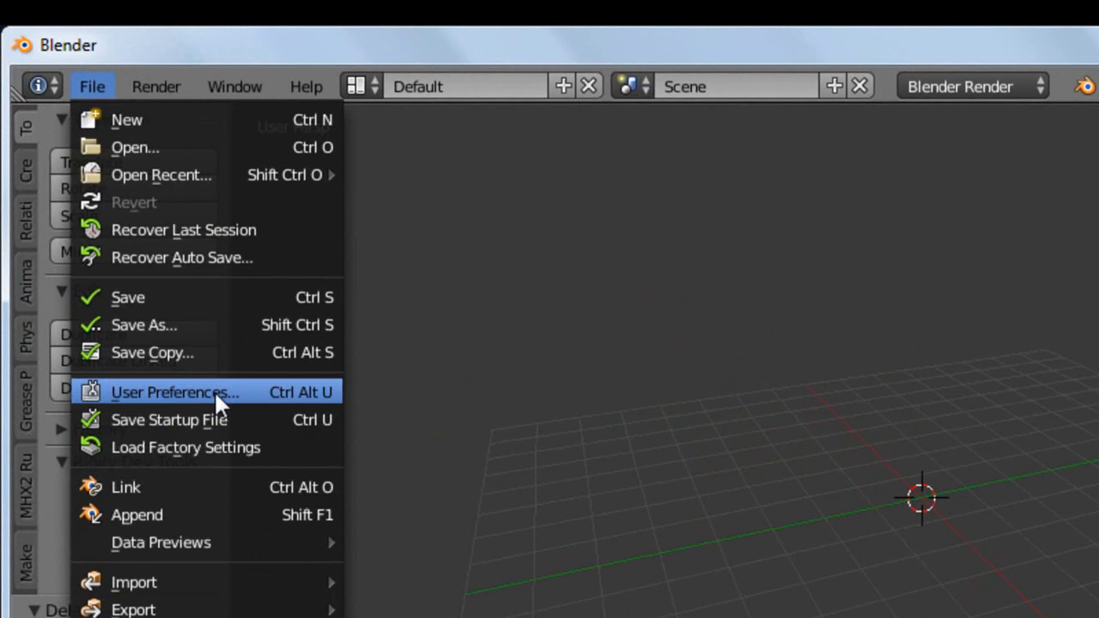
{"action": "left_click", "coordinate": [214, 390]}
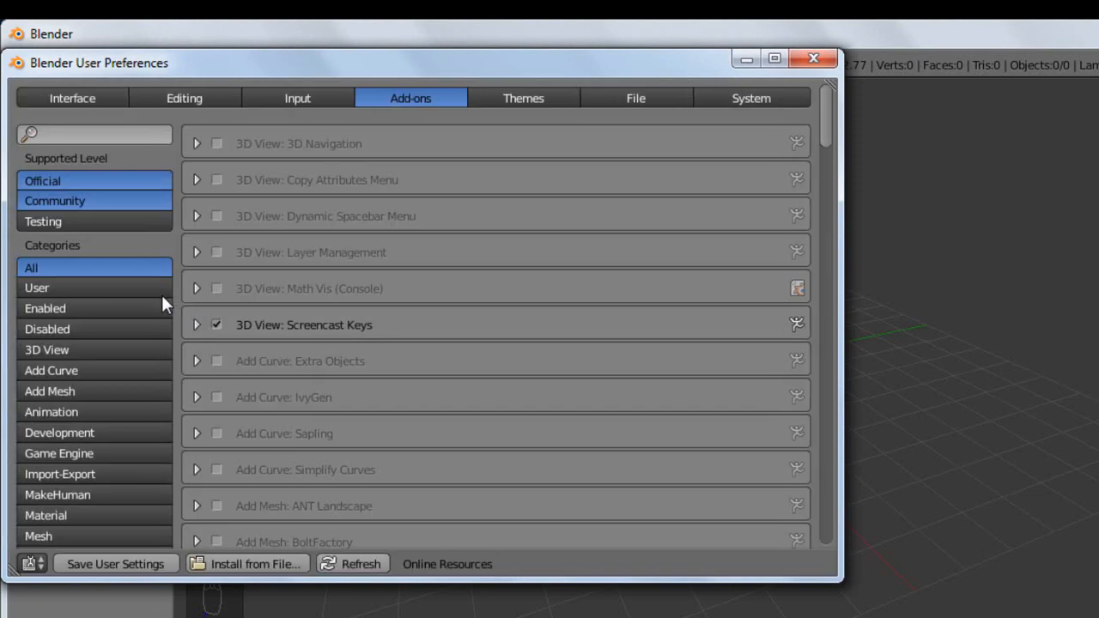
{"action": "left_click", "coordinate": [88, 141]}
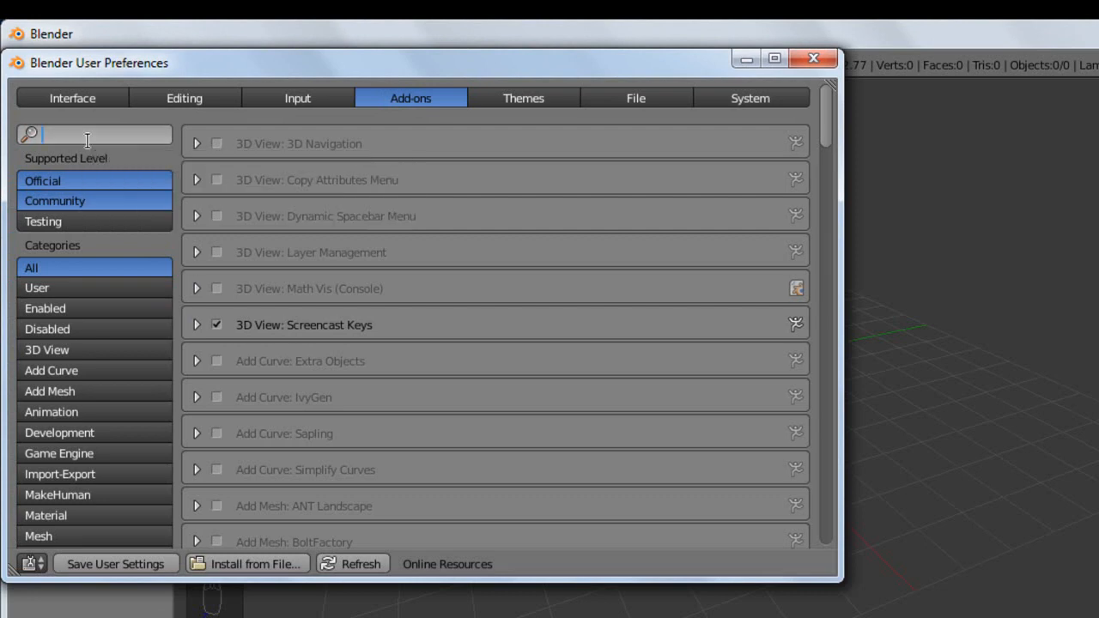
{"action": "type", "text": "rig"}
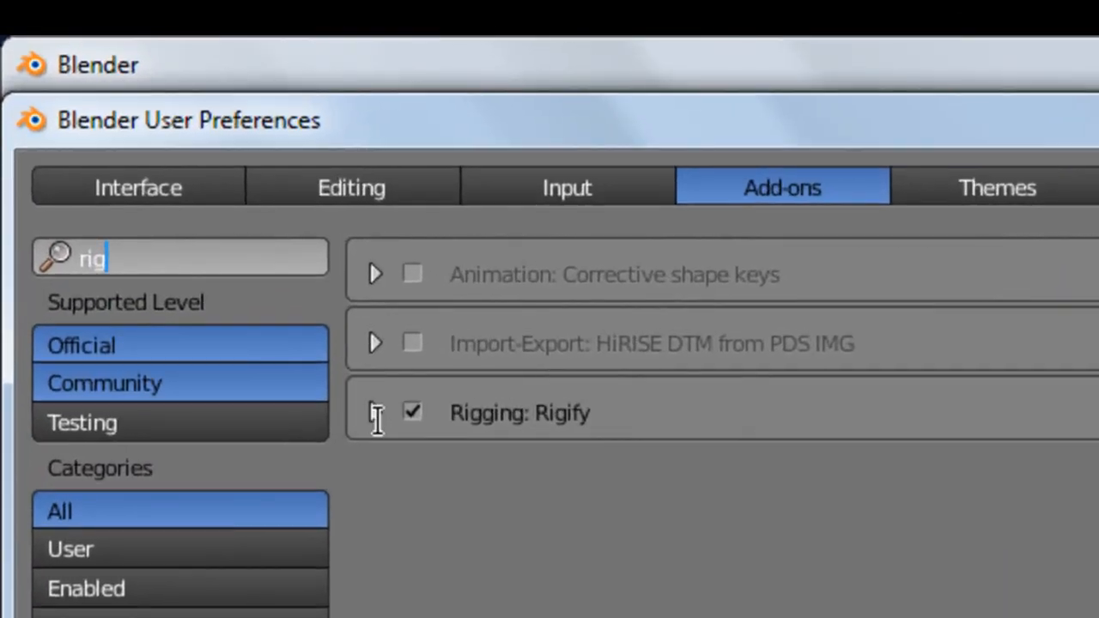
{"action": "left_click", "coordinate": [375, 416]}
{"action": "left_click", "coordinate": [376, 414]}
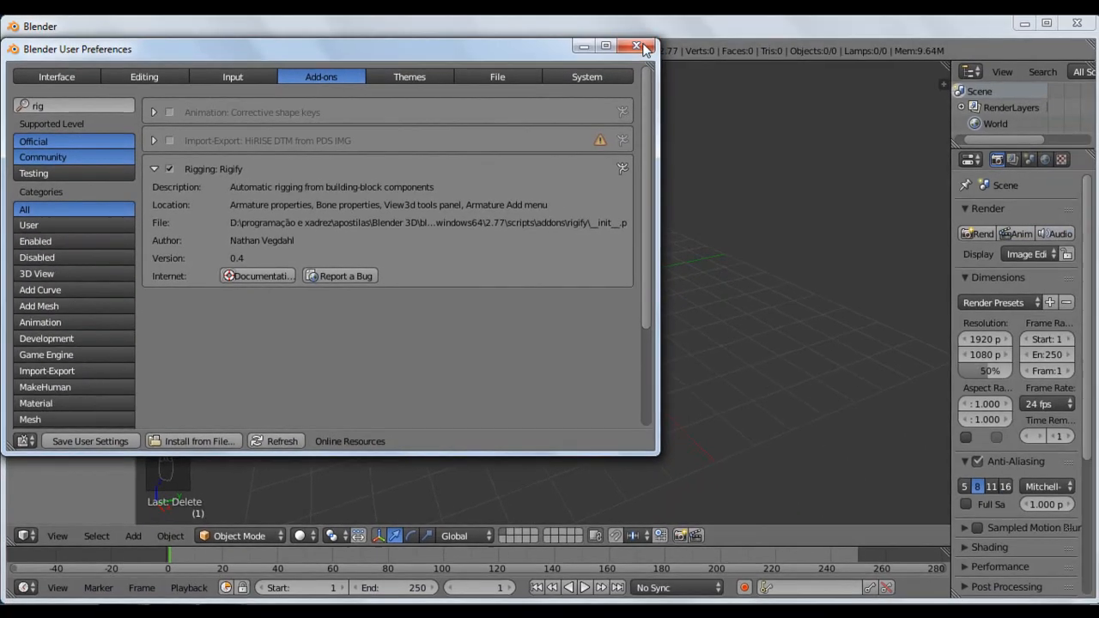
{"action": "left_click", "coordinate": [807, 57]}
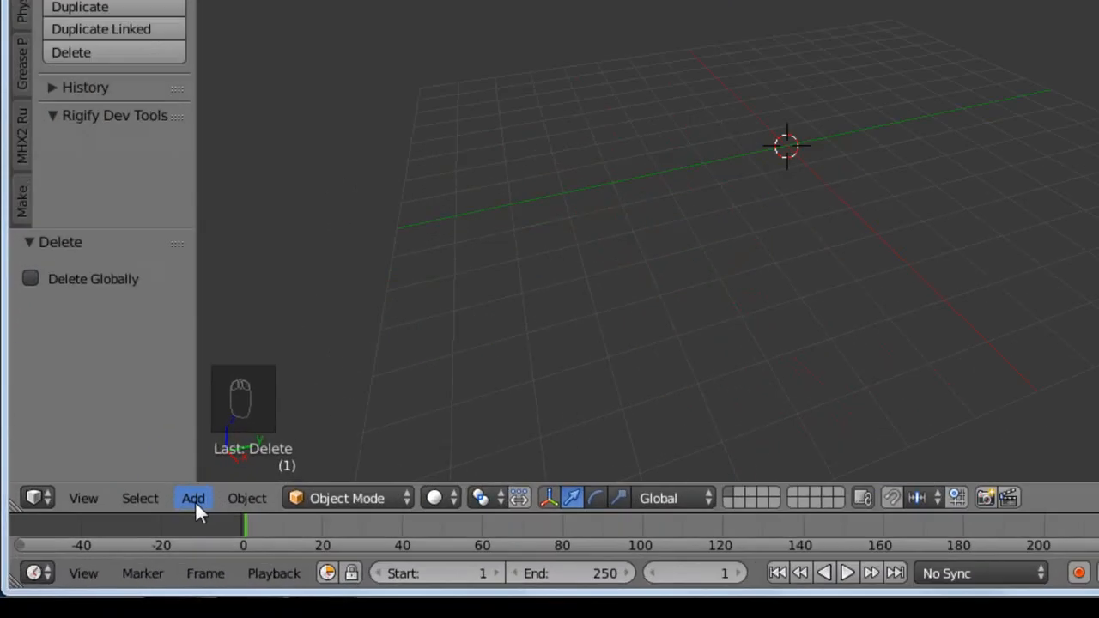
Add a Human (Meta-Rig) armature to the scene.
{"action": "left_click", "coordinate": [134, 535]}
{"action": "mouse_move", "coordinate": [193, 432]}
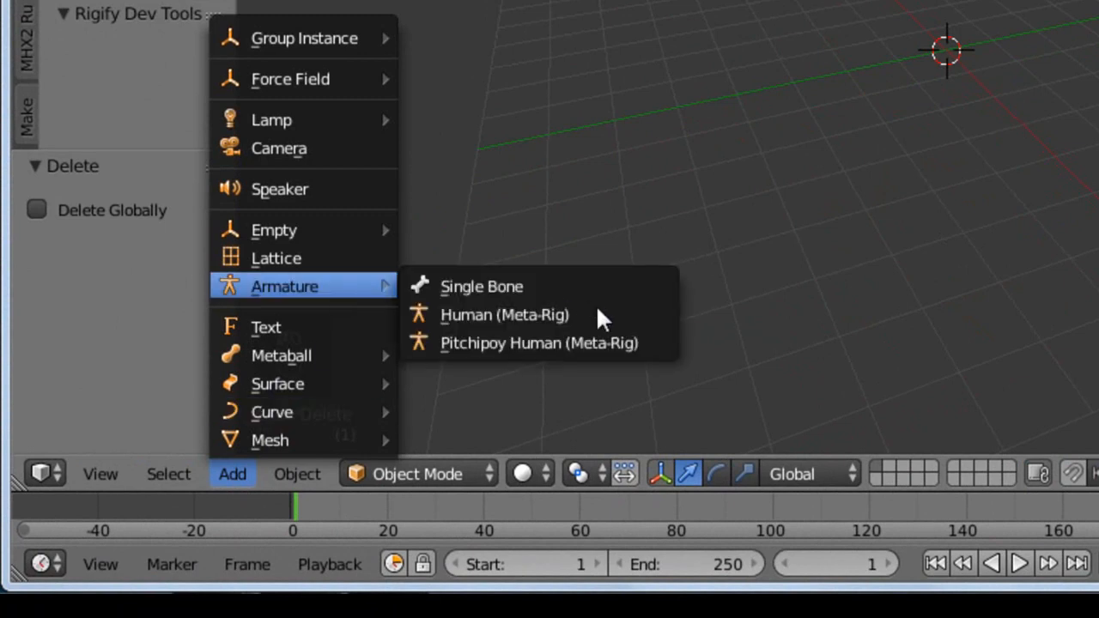
{"action": "left_click", "coordinate": [534, 314]}
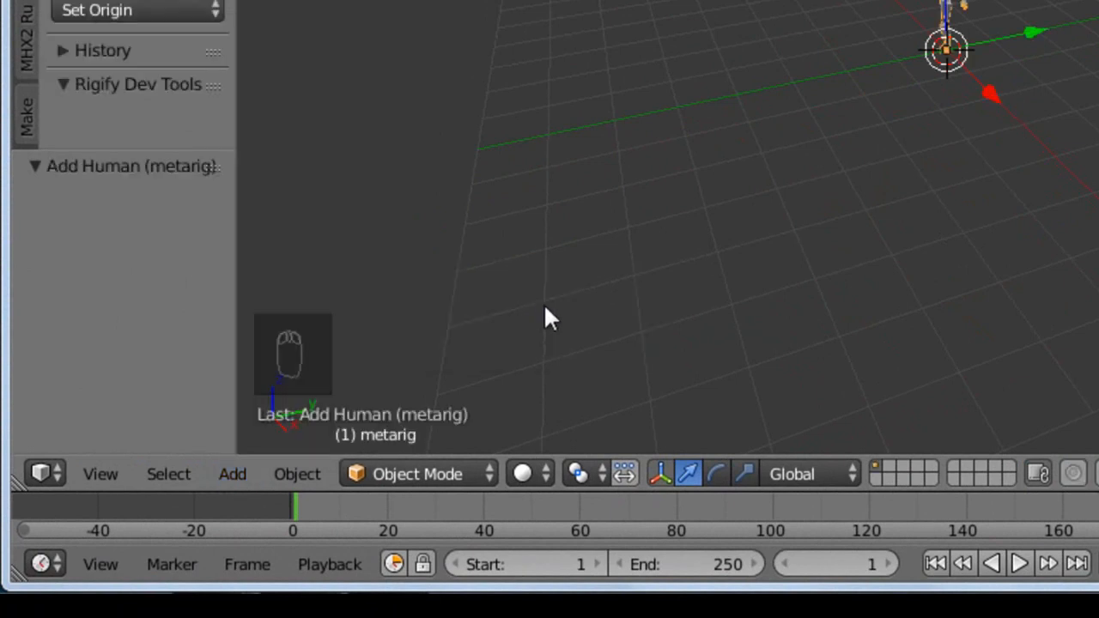
Change the 3D view to orthographic projection seen from the left side of the model.
{"action": "left_click", "coordinate": [108, 478]}
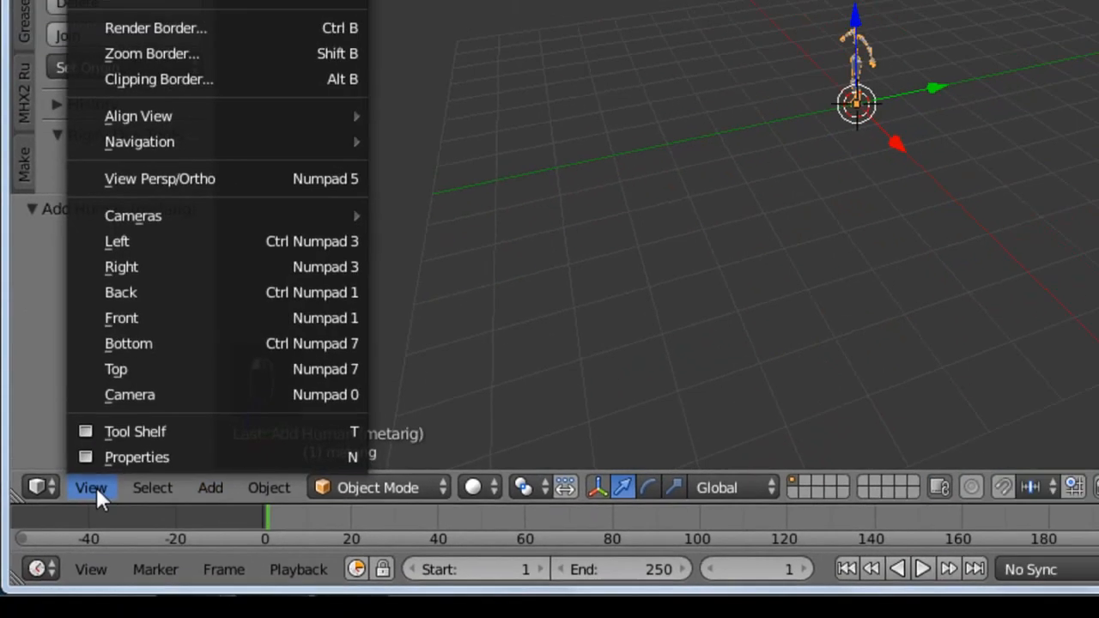
{"action": "left_click", "coordinate": [255, 133]}
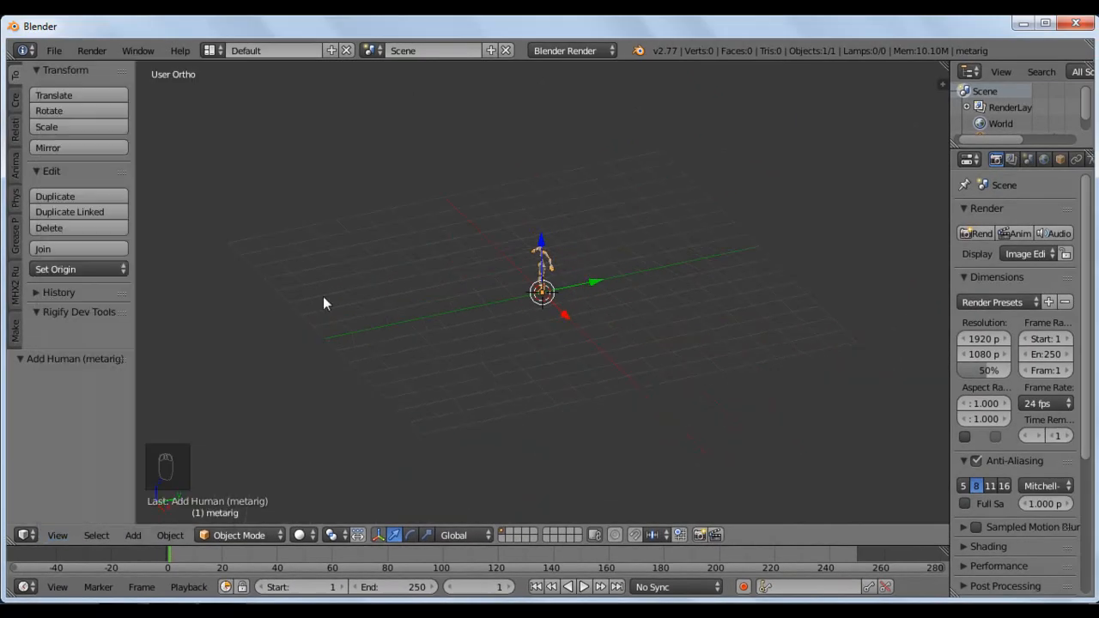
{"action": "left_click", "coordinate": [58, 536]}
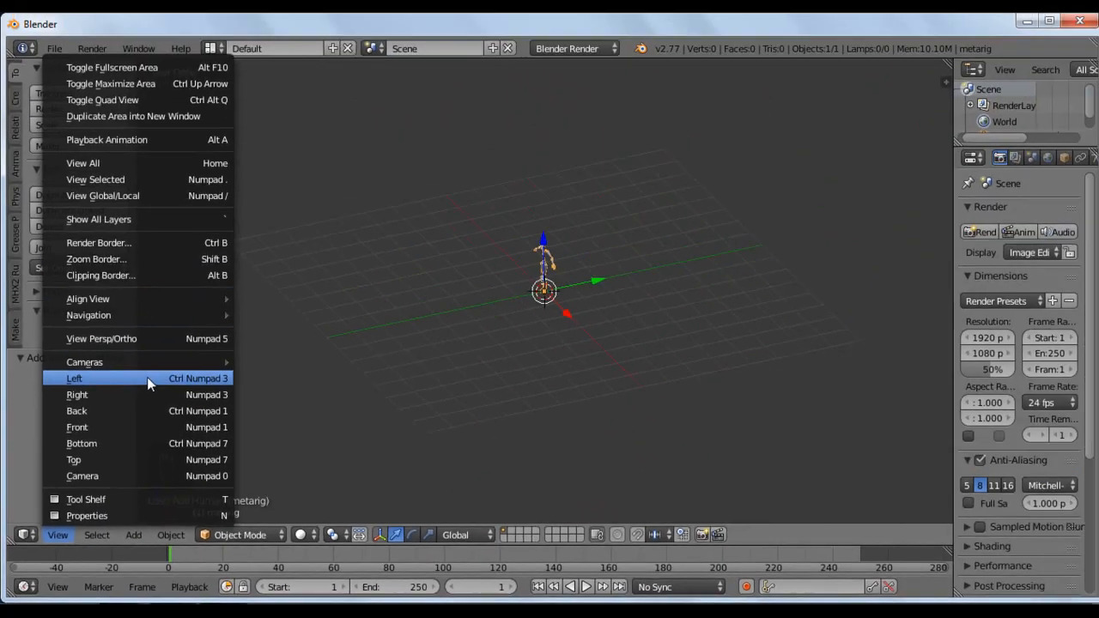
{"action": "left_click", "coordinate": [316, 179]}
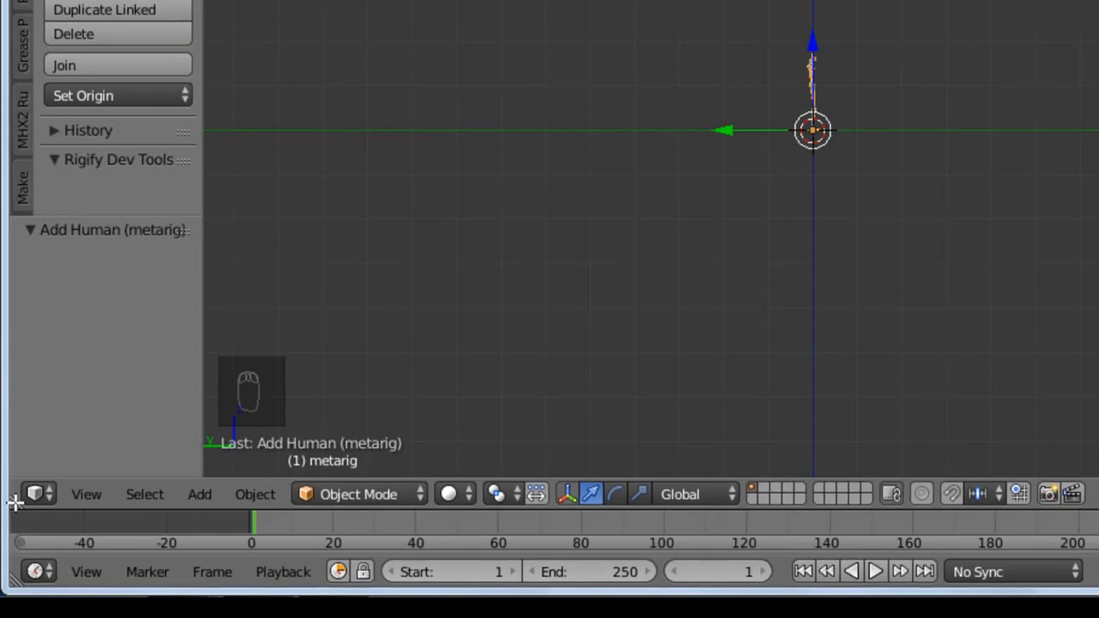
Split the 3D view vertically into two side-by-side viewports.
{"action": "left_click_drag", "start_coordinate": [15, 503], "coordinate": [702, 398]}
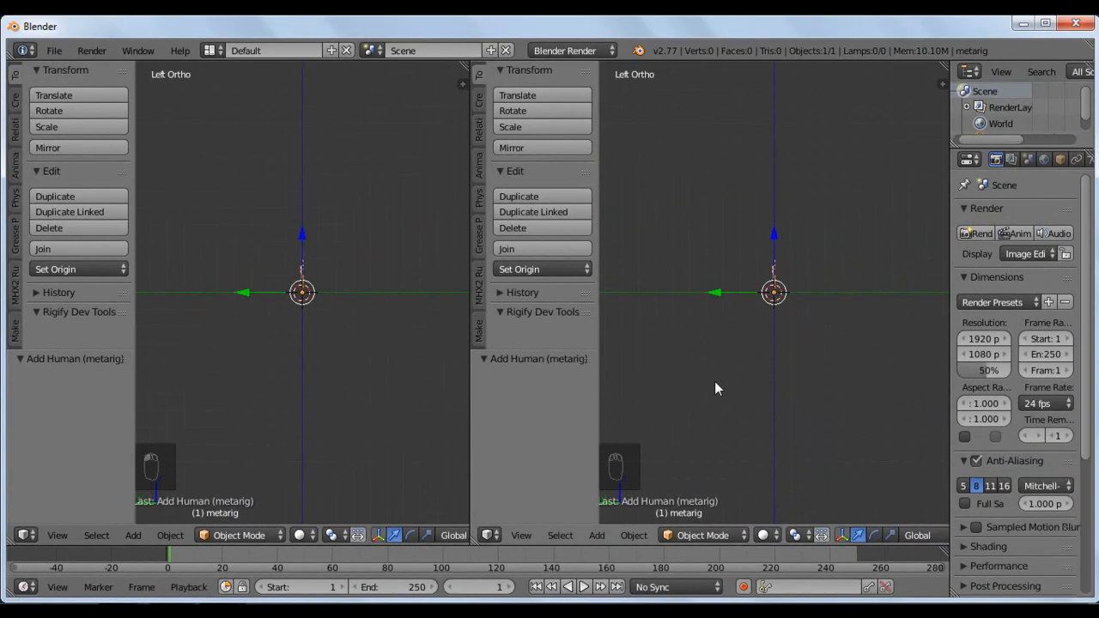
{"action": "scroll", "coordinate": [716, 382], "scroll_direction": "up", "scroll_amount": 8}
{"action": "scroll", "coordinate": [716, 383], "scroll_direction": "up", "scroll_amount": 3, "text": "ctrl"}
{"action": "scroll", "coordinate": [715, 384], "scroll_direction": "up", "scroll_amount": 5, "text": "shift"}
{"action": "scroll", "coordinate": [716, 383], "scroll_direction": "down", "scroll_amount": 3, "text": "ctrl"}
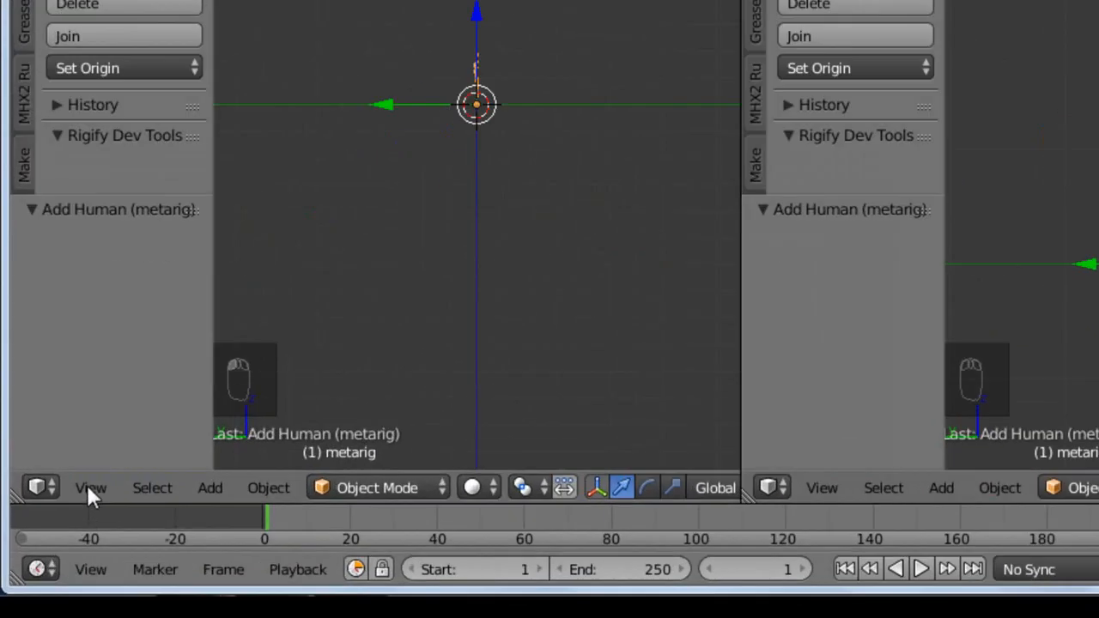
Set one of the two viewports to the front view and frame the whole meta-rig in it.
{"action": "left_click", "coordinate": [58, 535]}
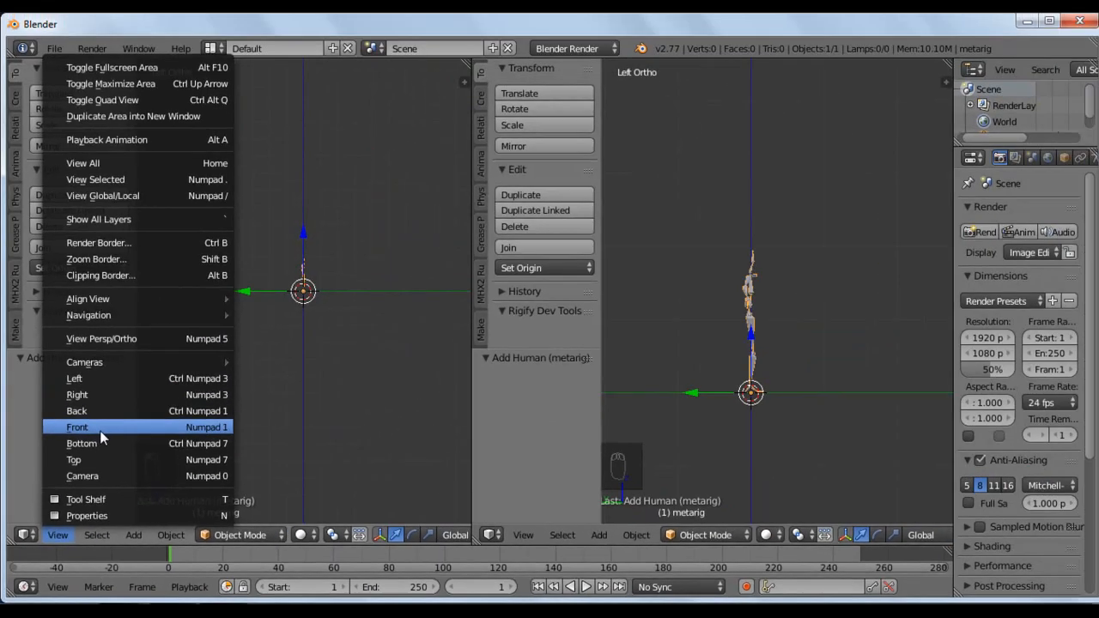
{"action": "left_click", "coordinate": [150, 246]}
{"action": "scroll", "coordinate": [295, 330], "scroll_direction": "up", "scroll_amount": 5}
{"action": "scroll", "coordinate": [295, 329], "scroll_direction": "up", "scroll_amount": 3, "text": "ctrl"}
{"action": "scroll", "coordinate": [295, 330], "scroll_direction": "down", "scroll_amount": 3, "text": "ctrl"}
{"action": "scroll", "coordinate": [295, 329], "scroll_direction": "up", "scroll_amount": 1, "text": "shift"}
{"action": "scroll", "coordinate": [295, 330], "scroll_direction": "up", "scroll_amount": 3, "text": "shift"}
{"action": "scroll", "coordinate": [294, 329], "scroll_direction": "up", "scroll_amount": 6}
{"action": "scroll", "coordinate": [295, 330], "scroll_direction": "down", "scroll_amount": 2, "text": "ctrl"}
{"action": "scroll", "coordinate": [295, 329], "scroll_direction": "down", "scroll_amount": 1, "text": "ctrl"}
{"action": "scroll", "coordinate": [295, 330], "scroll_direction": "up", "scroll_amount": 3, "text": "shift"}
{"action": "scroll", "coordinate": [295, 330], "scroll_direction": "down", "scroll_amount": 6, "text": "shift"}
{"action": "scroll", "coordinate": [295, 329], "scroll_direction": "up", "scroll_amount": 2, "text": "ctrl"}
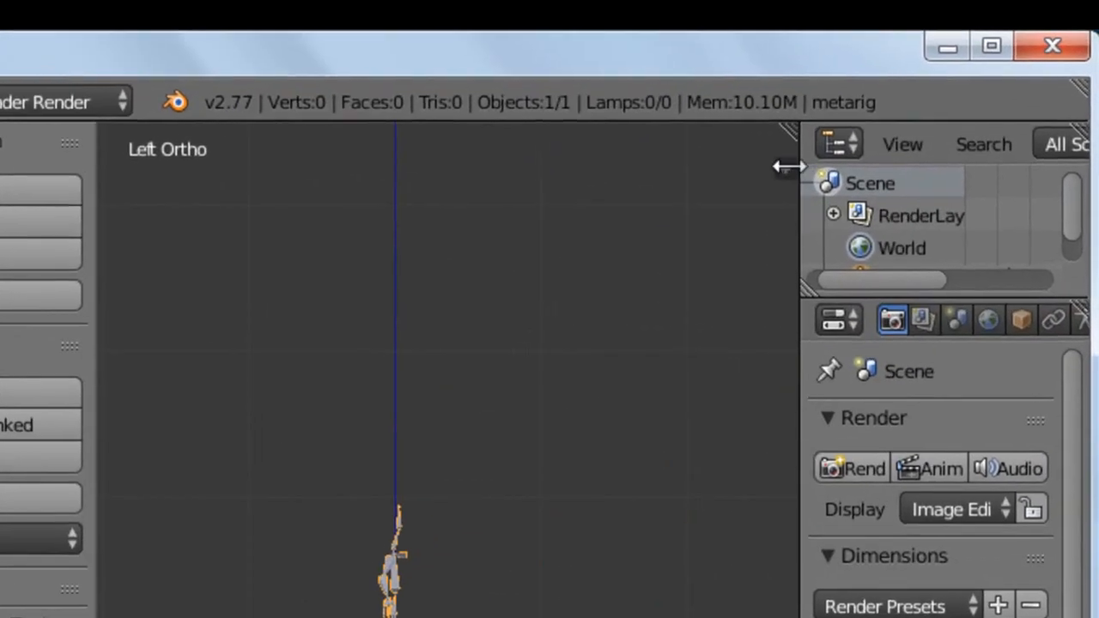
Enable background images for the Left Ortho viewport and add a new background image entry.
{"action": "left_click_drag", "start_coordinate": [789, 168], "coordinate": [765, 188]}
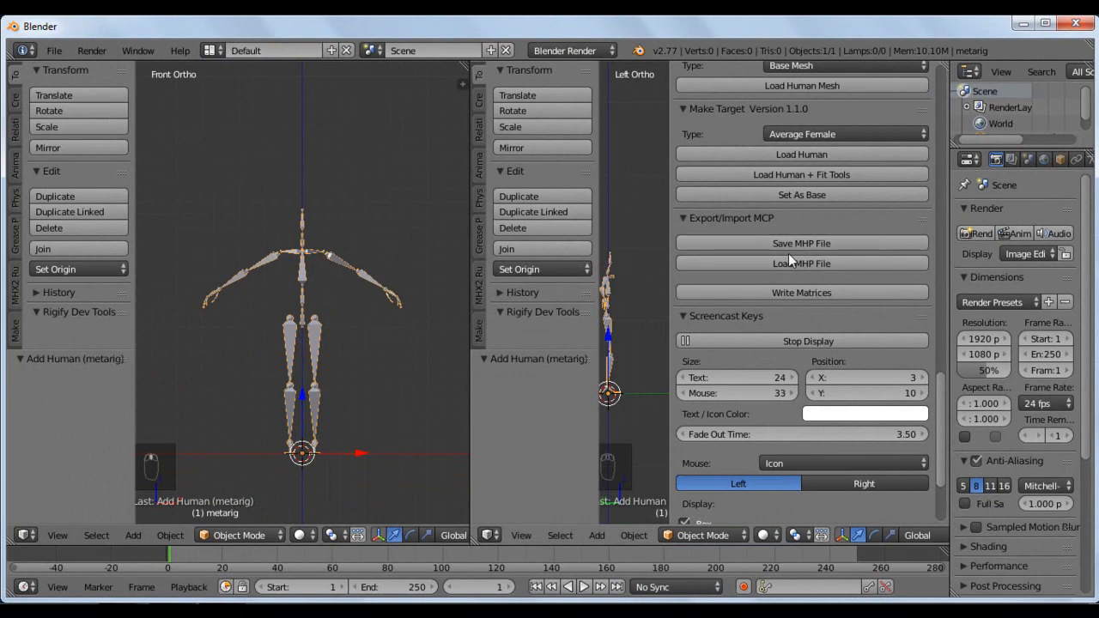
{"action": "scroll", "coordinate": [788, 253], "scroll_direction": "up", "scroll_amount": 5}
{"action": "scroll", "coordinate": [789, 253], "scroll_direction": "up", "scroll_amount": 6}
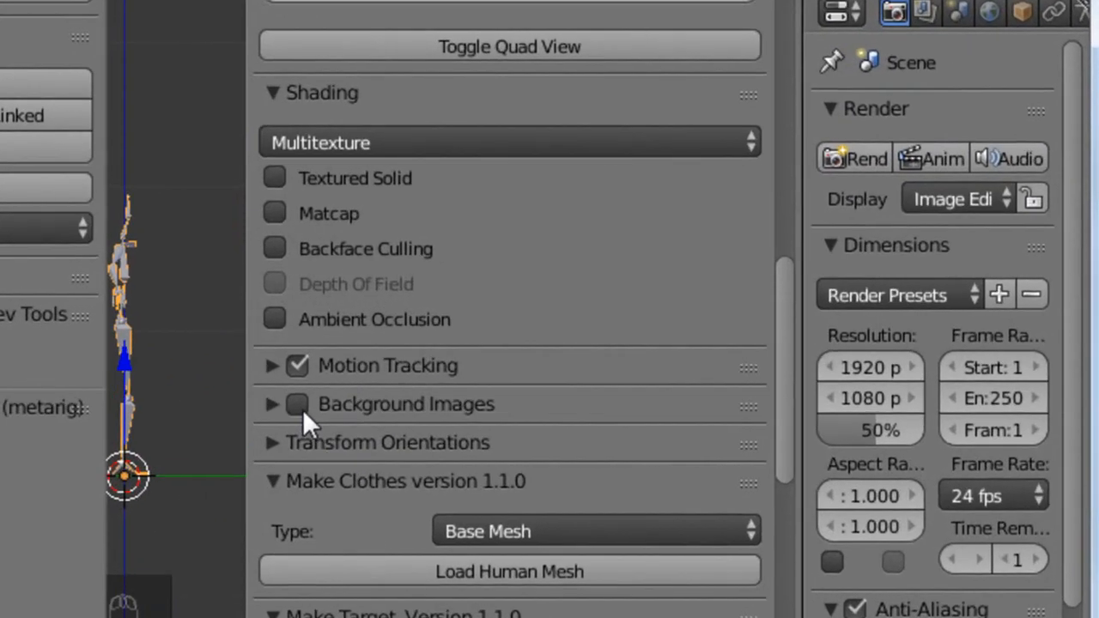
{"action": "left_click", "coordinate": [607, 369]}
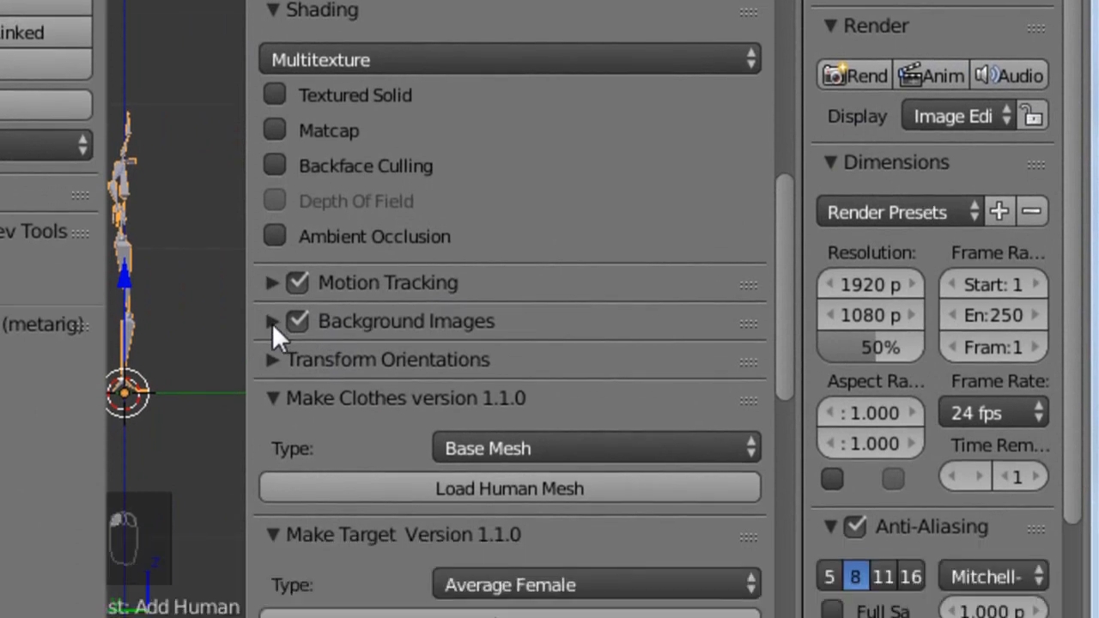
{"action": "left_click", "coordinate": [271, 322]}
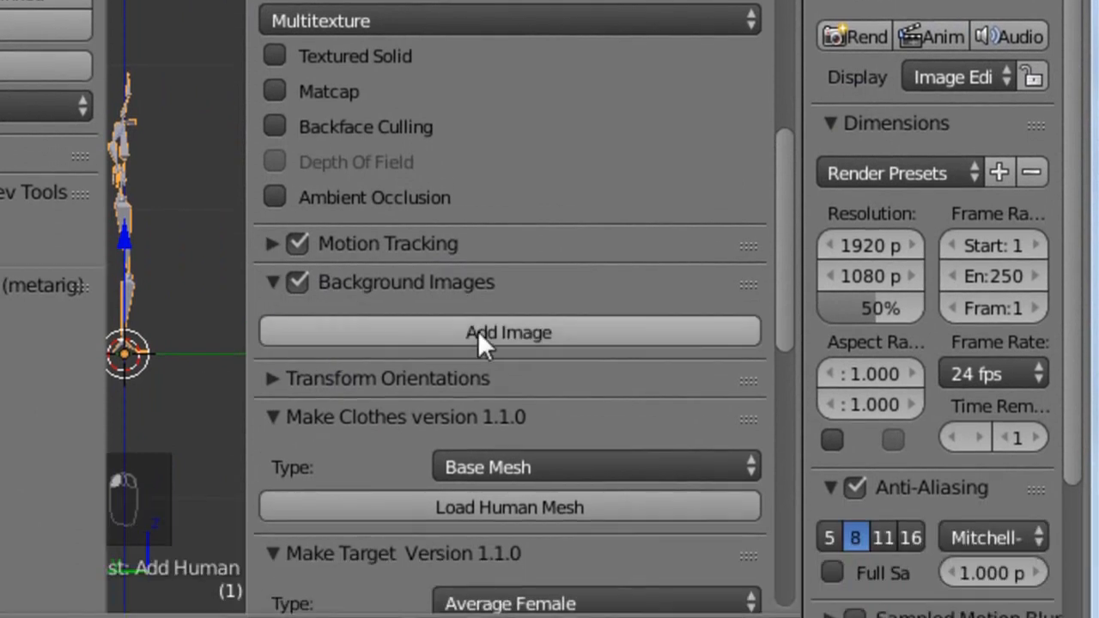
{"action": "left_click", "coordinate": [472, 335]}
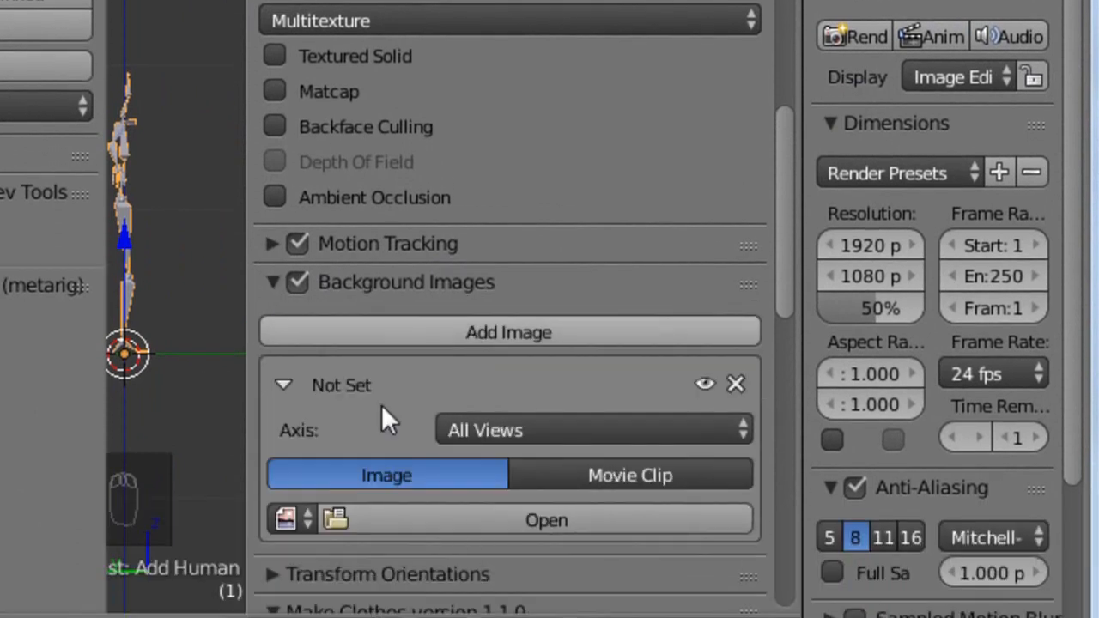
Load stripsheet_charbase_template.png from the Desktop as the background image and hide the viewport properties.
{"action": "left_click", "coordinate": [403, 513]}
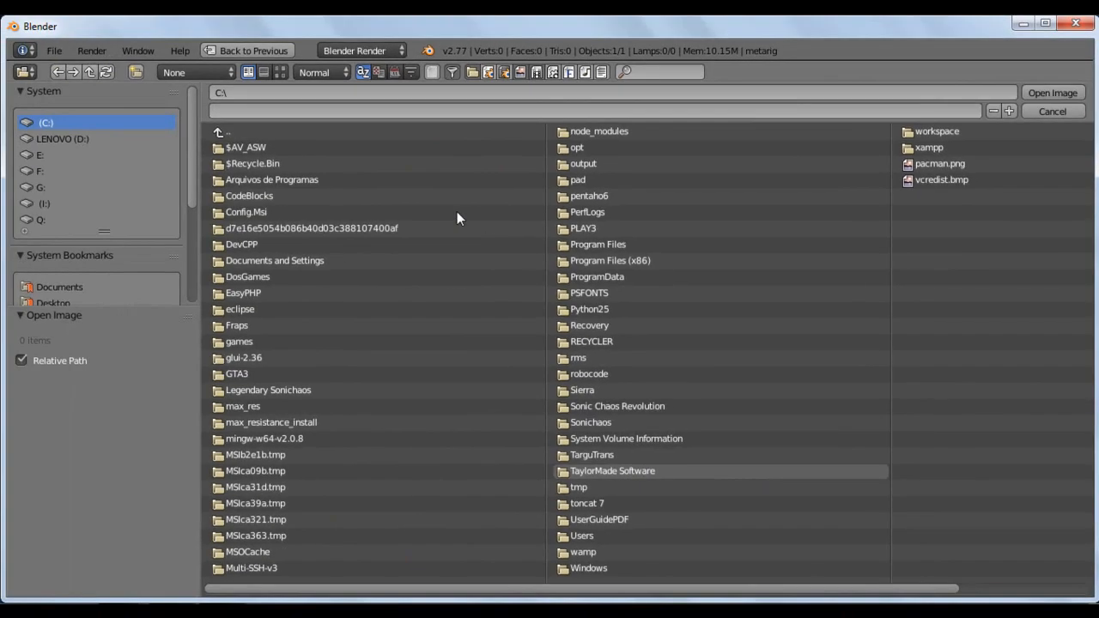
{"action": "left_click", "coordinate": [54, 302]}
{"action": "left_click", "coordinate": [317, 214]}
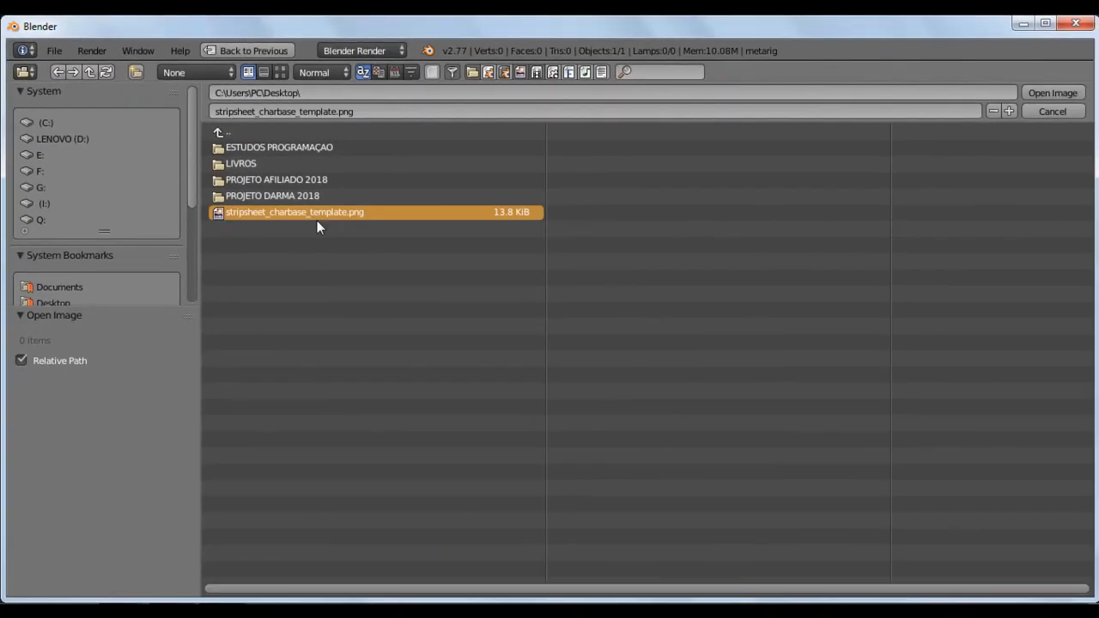
{"action": "left_click", "coordinate": [1052, 92]}
{"action": "key", "text": "n"}
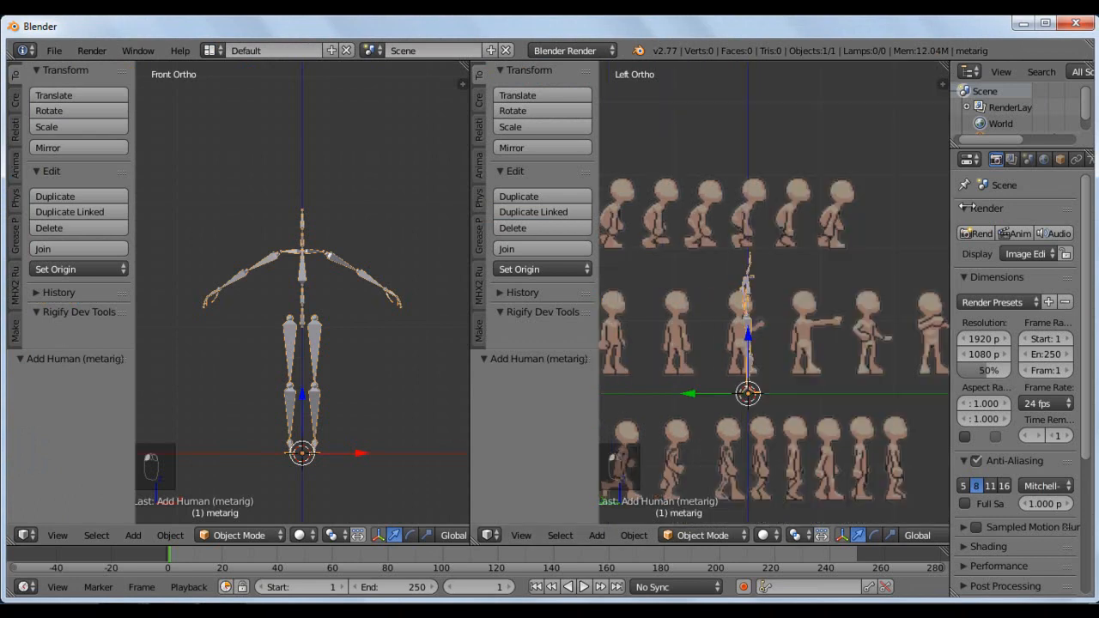
Move the meta-rig about 4.29 along Y and about 3.27 down along Z, onto the first figure of the sprite sheet's fourth row.
{"action": "scroll", "coordinate": [753, 348], "scroll_direction": "up", "scroll_amount": 2}
{"action": "scroll", "coordinate": [752, 348], "scroll_direction": "down", "scroll_amount": 2}
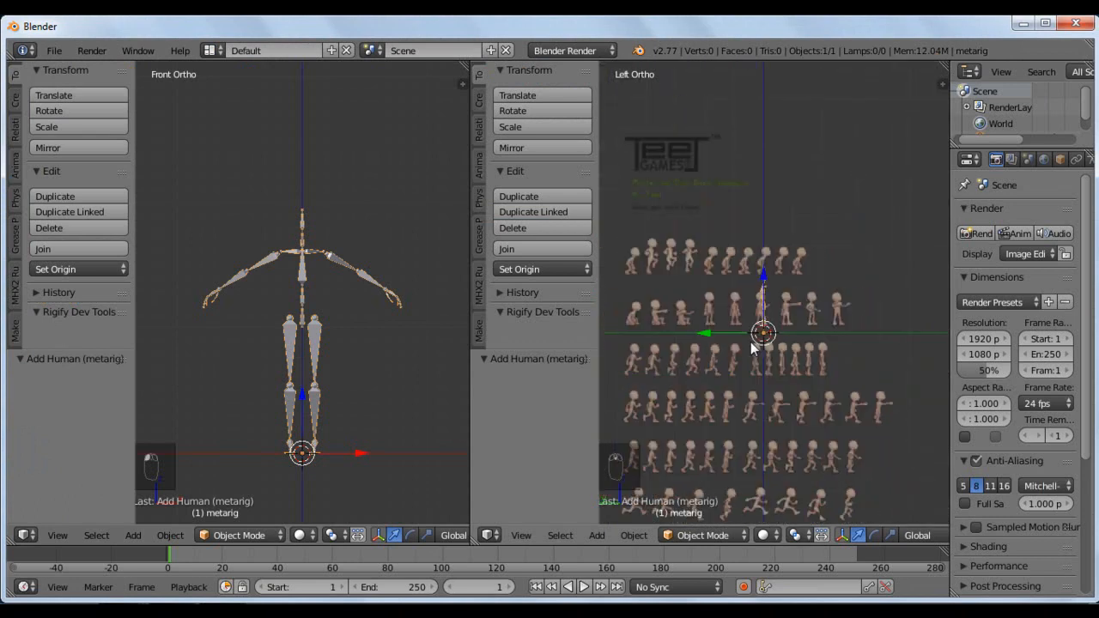
{"action": "scroll", "coordinate": [753, 348], "scroll_direction": "up", "scroll_amount": 2, "text": "ctrl"}
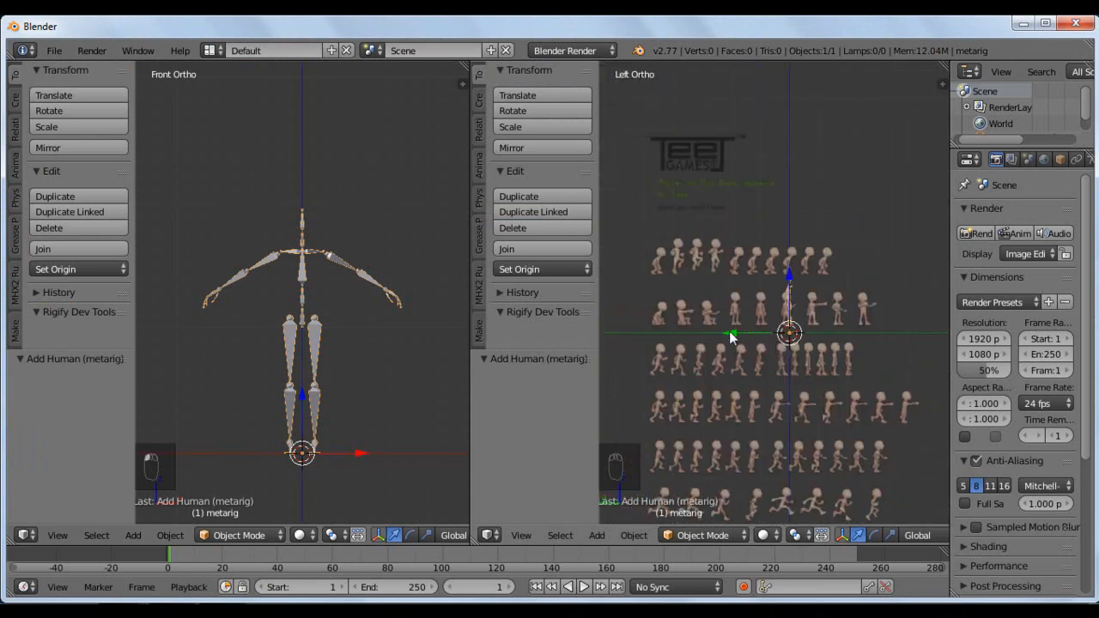
{"action": "key", "text": "g"}
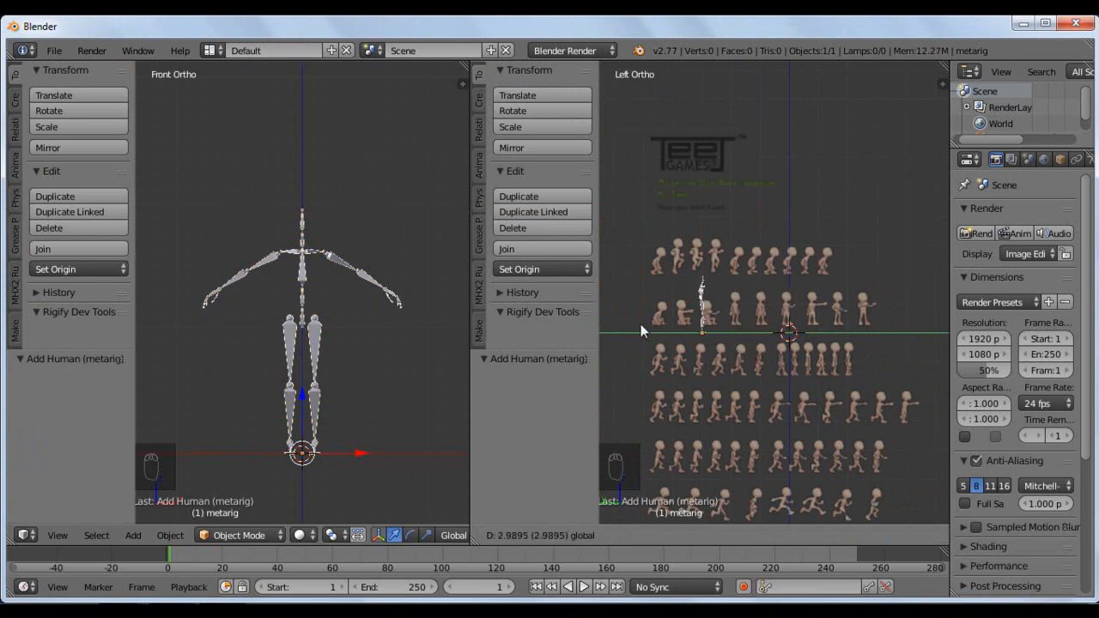
{"action": "left_click", "coordinate": [650, 307]}
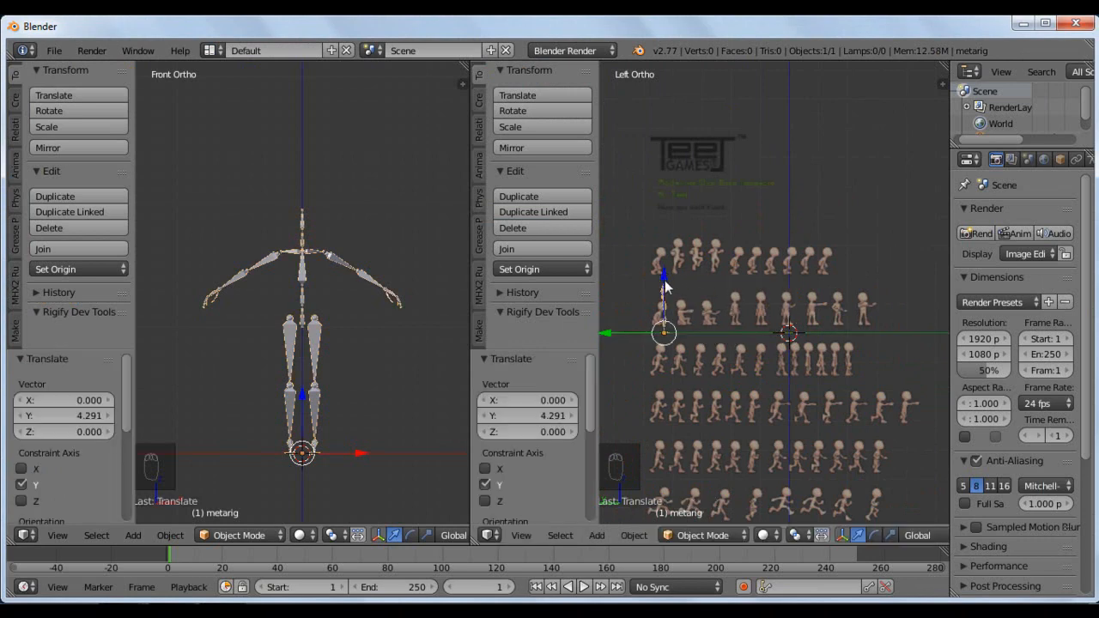
{"action": "key", "text": "g"}
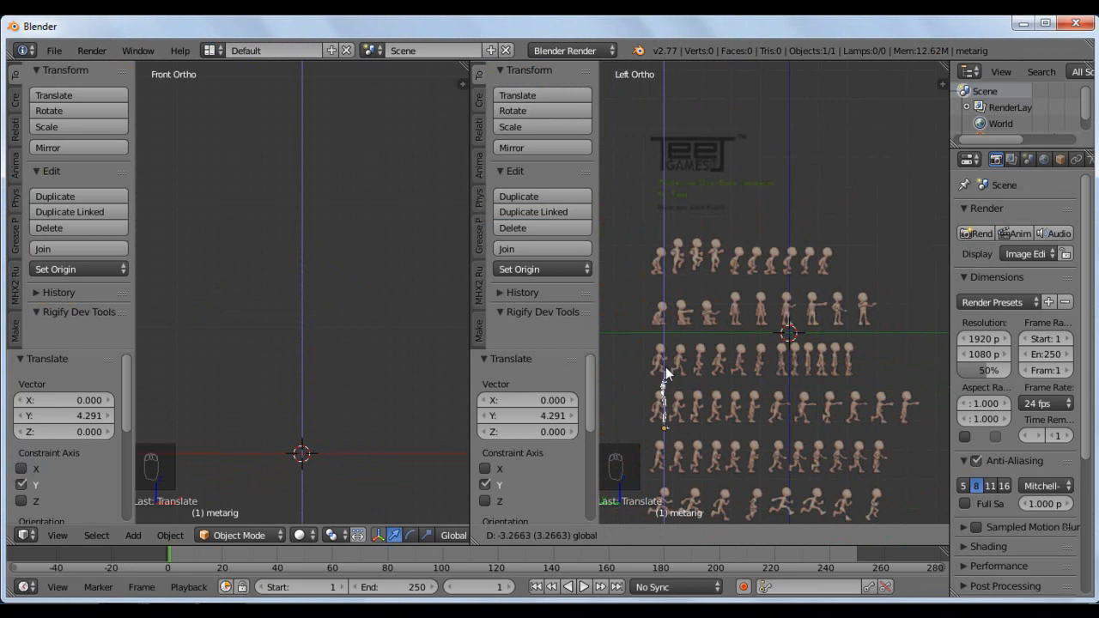
{"action": "left_click", "coordinate": [676, 413]}
Fine-tune the meta-rig over the fourth row's first figure, shifting it about 0.2 along Y and raising it 0.16 and 0.067 along Z.
{"action": "scroll", "coordinate": [676, 412], "scroll_direction": "up", "scroll_amount": 4}
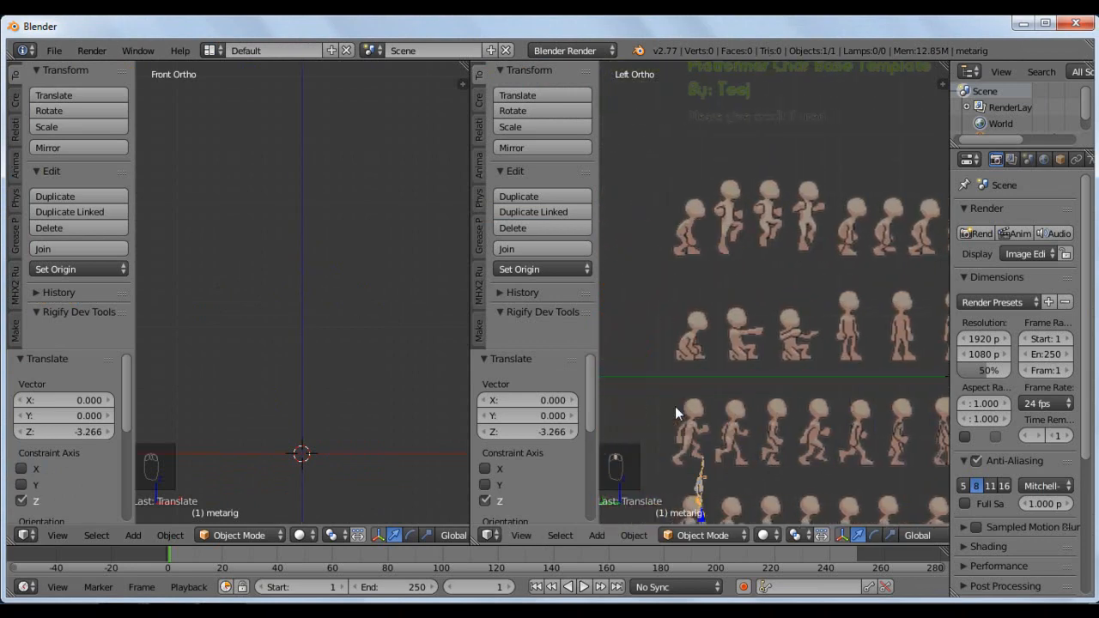
{"action": "scroll", "coordinate": [675, 406], "scroll_direction": "down", "scroll_amount": 4, "text": "shift"}
{"action": "scroll", "coordinate": [675, 406], "scroll_direction": "up", "scroll_amount": 2, "text": "ctrl"}
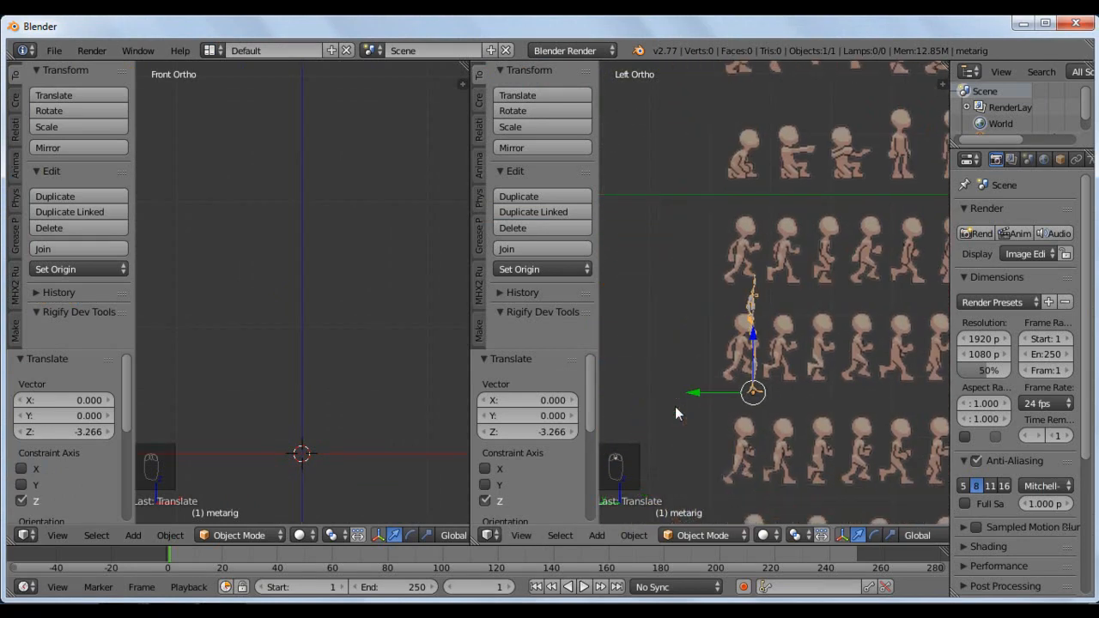
{"action": "type", "text": "gy0.2"}
{"action": "key", "text": "Return"}
{"action": "left_click", "coordinate": [372, 140]}
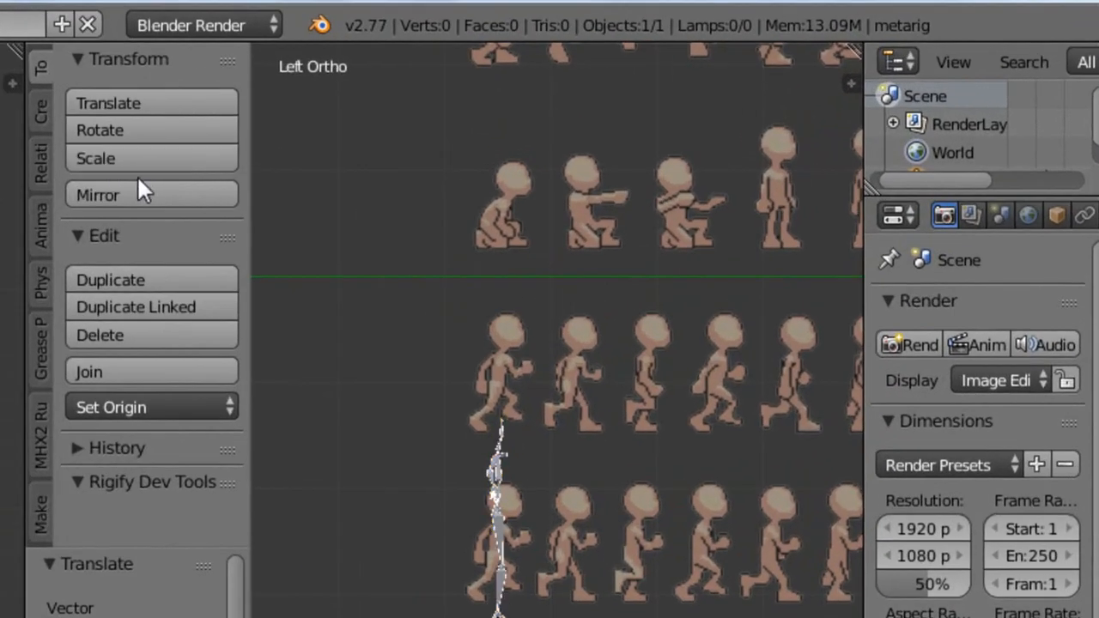
{"action": "left_click", "coordinate": [310, 342]}
{"action": "left_click_drag", "start_coordinate": [497, 520], "coordinate": [499, 504]}
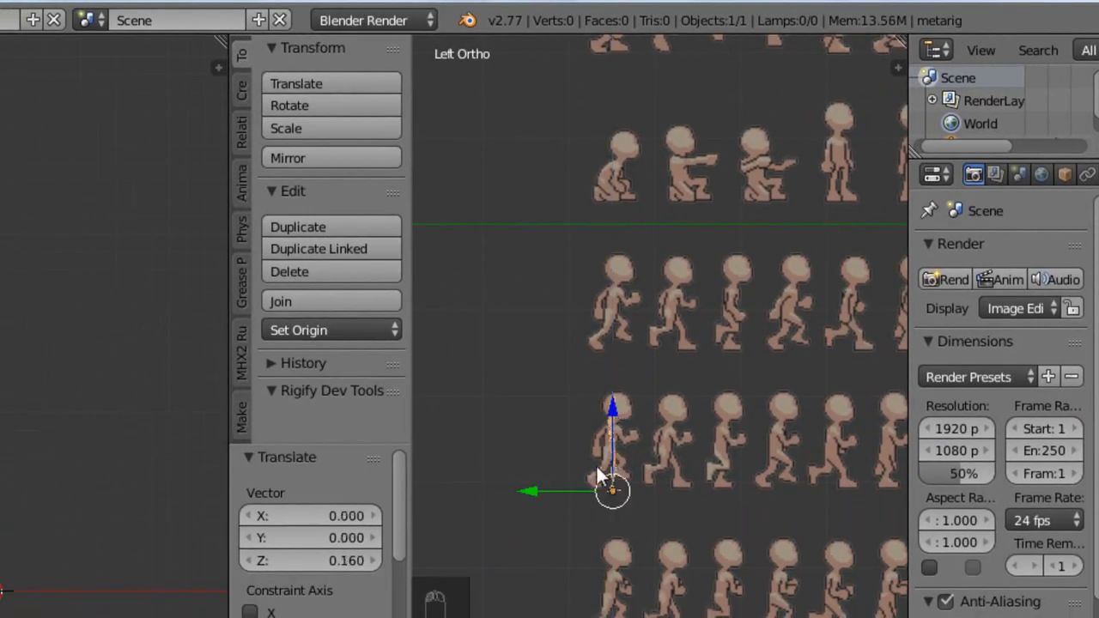
{"action": "left_click_drag", "start_coordinate": [617, 400], "coordinate": [605, 440]}
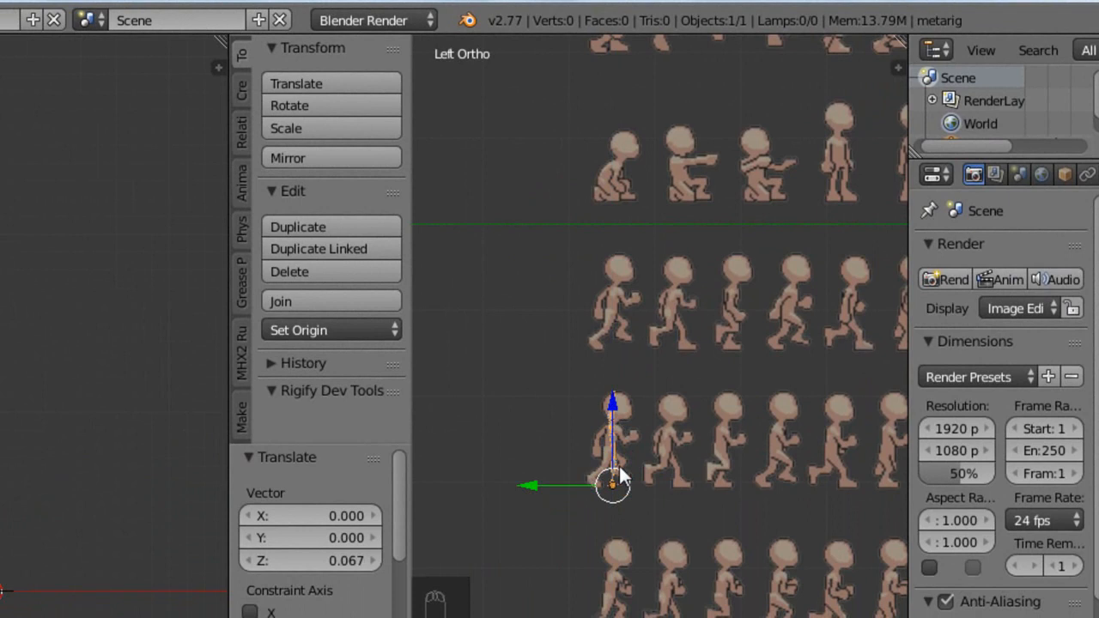
{"action": "scroll", "coordinate": [618, 464], "scroll_direction": "up", "scroll_amount": 4}
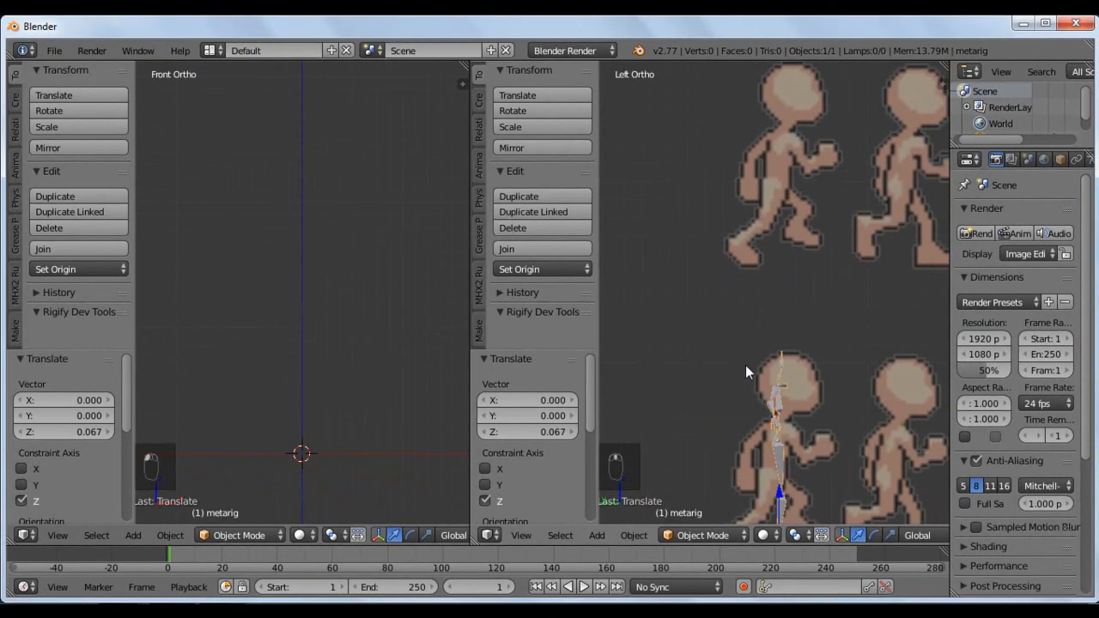
Enlarge the timeline area beneath the two 3D viewports, keeping the whole meta-rig in view in both.
{"action": "scroll", "coordinate": [746, 365], "scroll_direction": "down", "scroll_amount": 6, "text": "shift"}
{"action": "scroll", "coordinate": [746, 365], "scroll_direction": "up", "scroll_amount": 2}
{"action": "scroll", "coordinate": [746, 365], "scroll_direction": "up", "scroll_amount": 3}
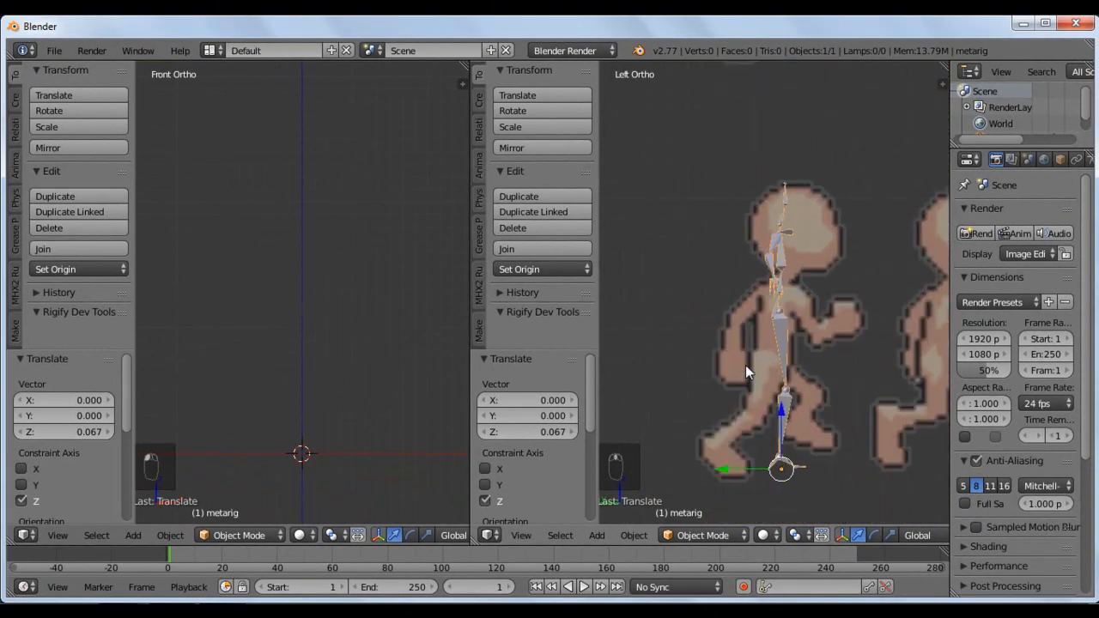
{"action": "scroll", "coordinate": [746, 365], "scroll_direction": "down", "scroll_amount": 1}
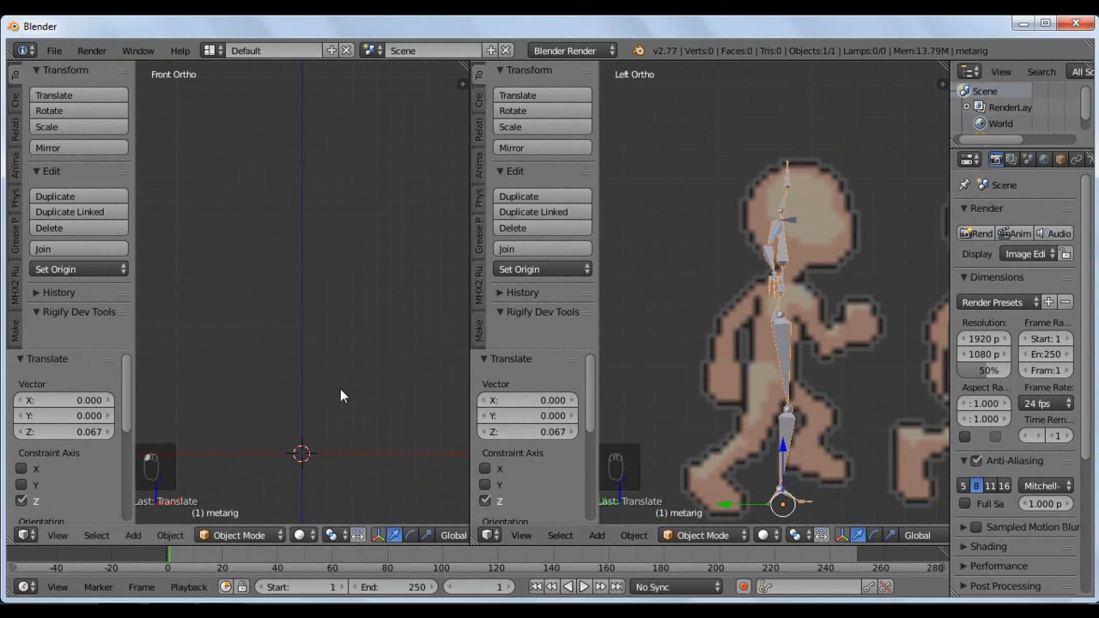
{"action": "scroll", "coordinate": [340, 395], "scroll_direction": "down", "scroll_amount": 5, "text": "shift"}
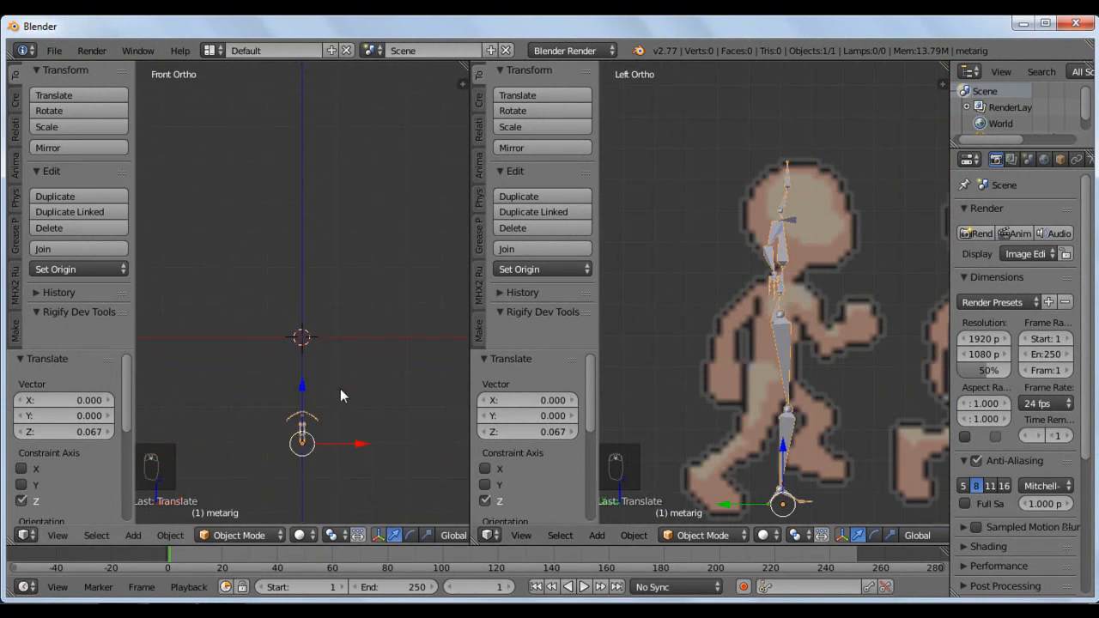
{"action": "scroll", "coordinate": [340, 395], "scroll_direction": "up", "scroll_amount": 6}
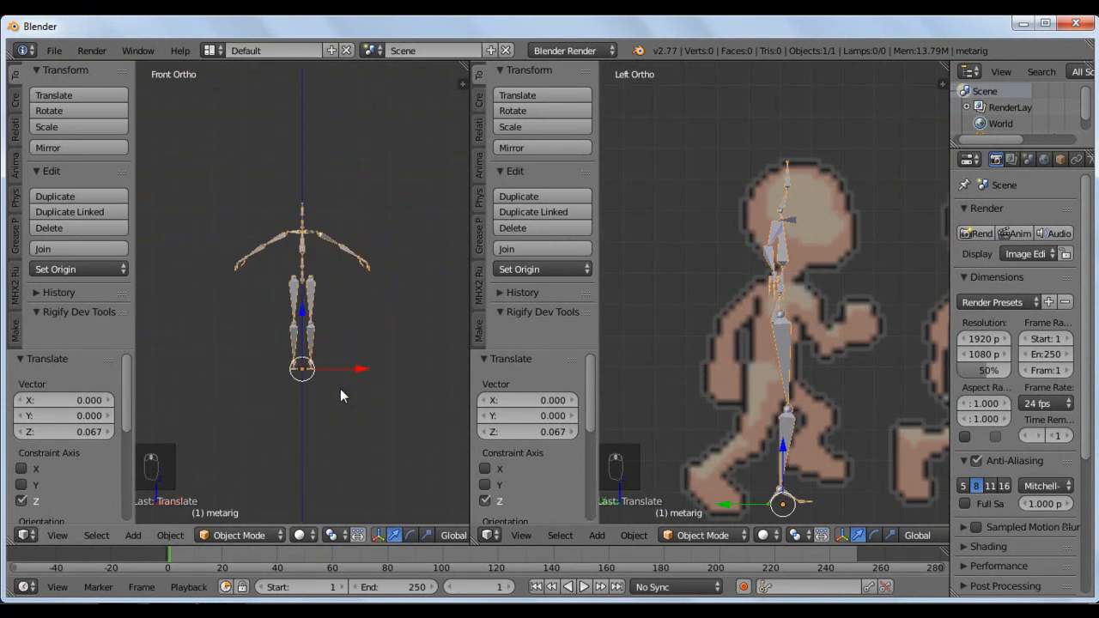
{"action": "scroll", "coordinate": [340, 395], "scroll_direction": "up", "scroll_amount": 2}
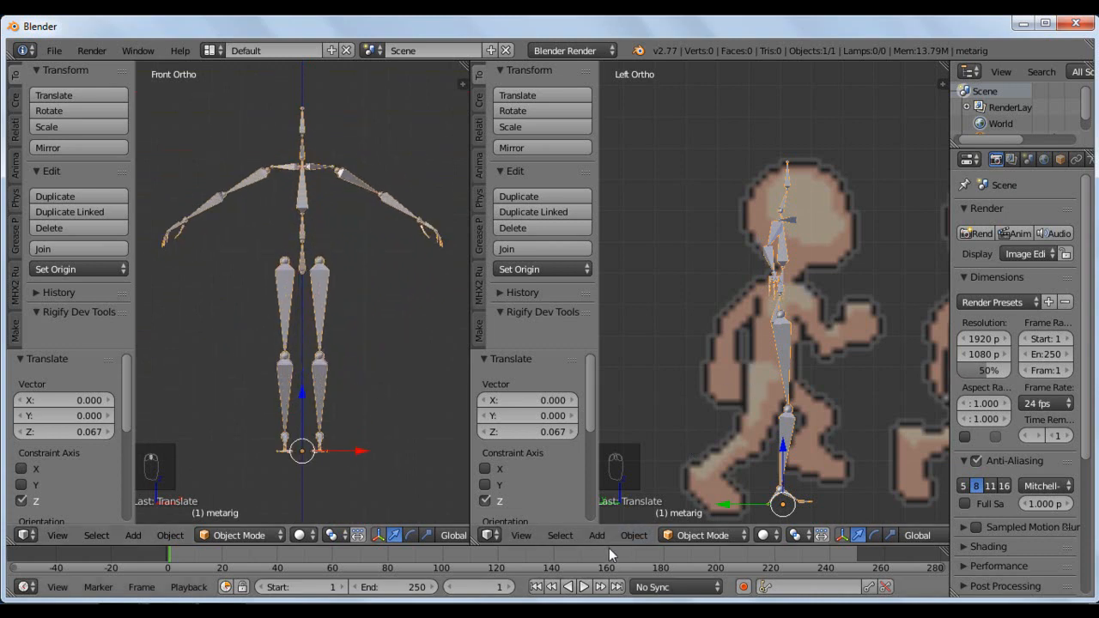
{"action": "left_click_drag", "start_coordinate": [563, 546], "coordinate": [547, 422]}
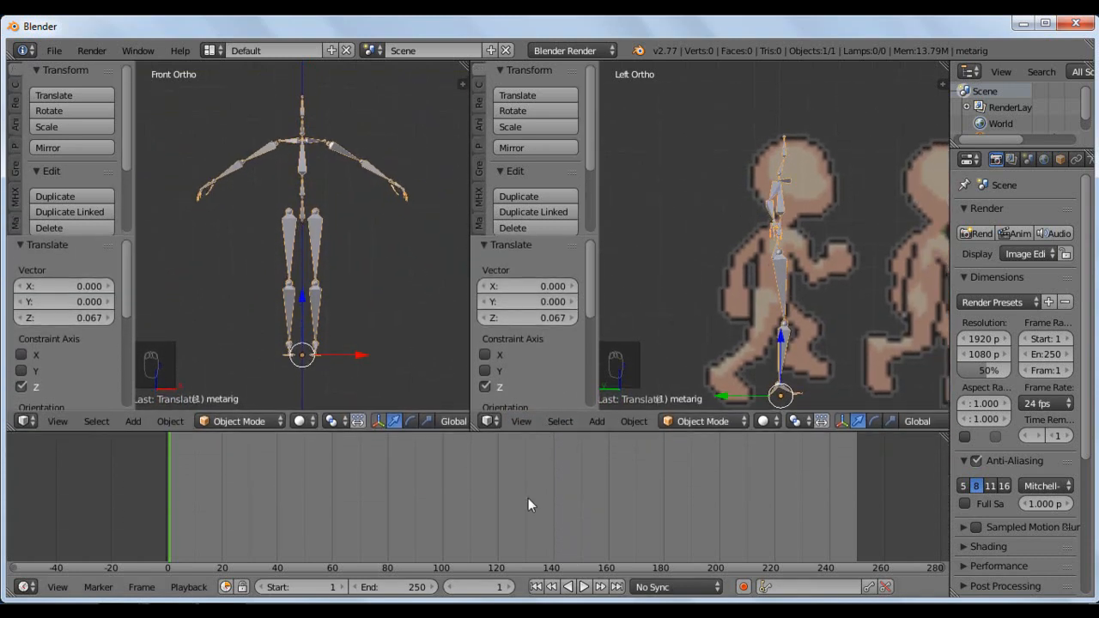
Raise the meta-rig 0.010 along Z and switch it to Pose Mode.
{"action": "left_click_drag", "start_coordinate": [783, 340], "coordinate": [782, 334]}
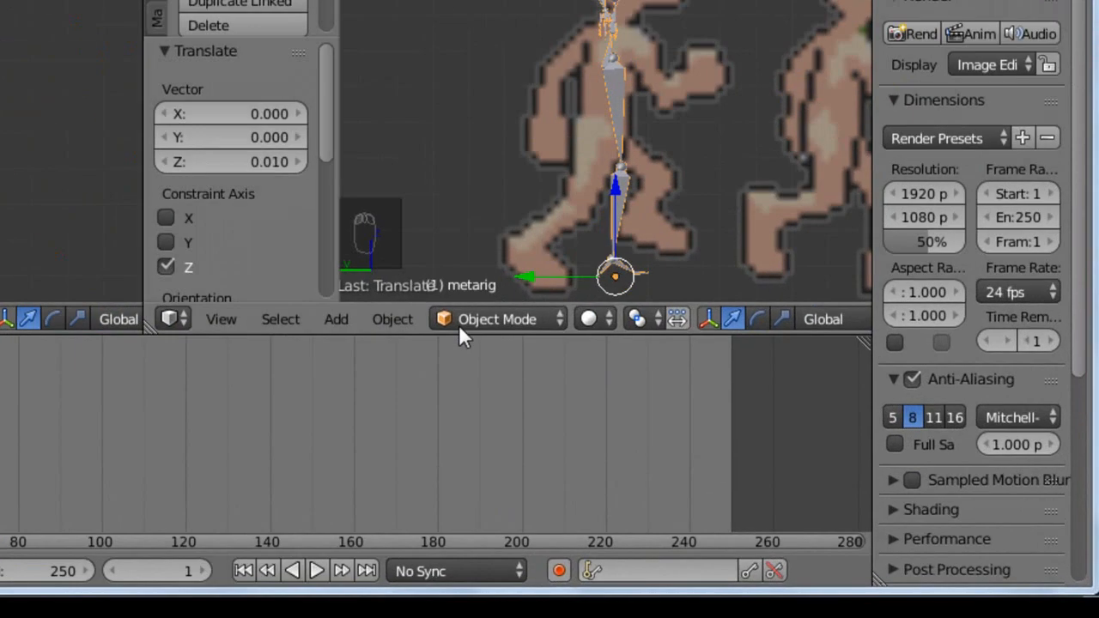
{"action": "left_click", "coordinate": [699, 419]}
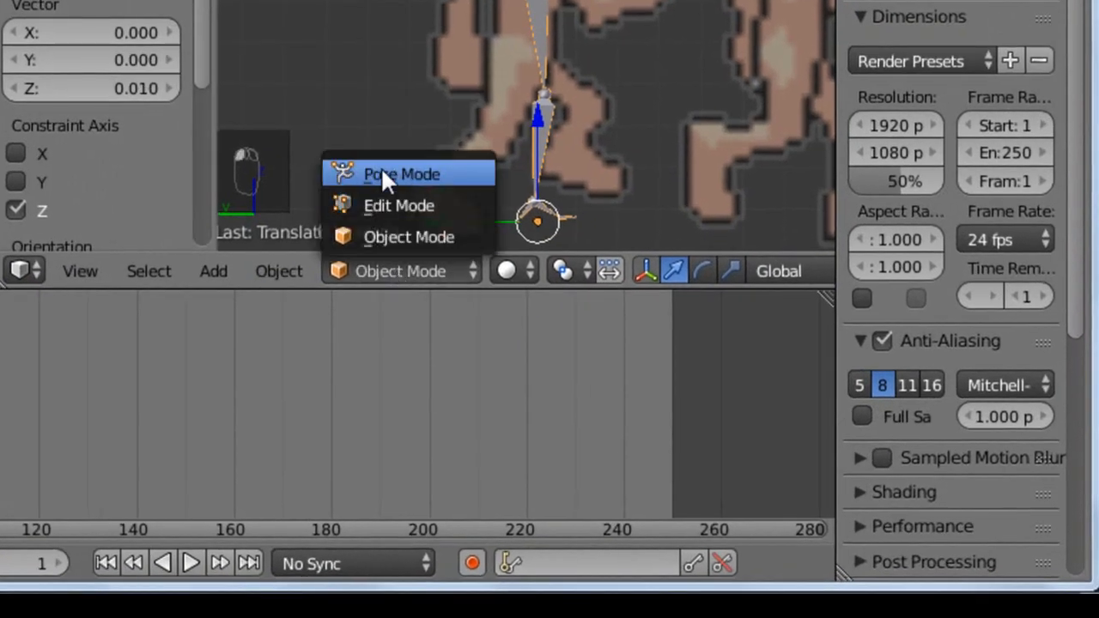
{"action": "left_click", "coordinate": [418, 174]}
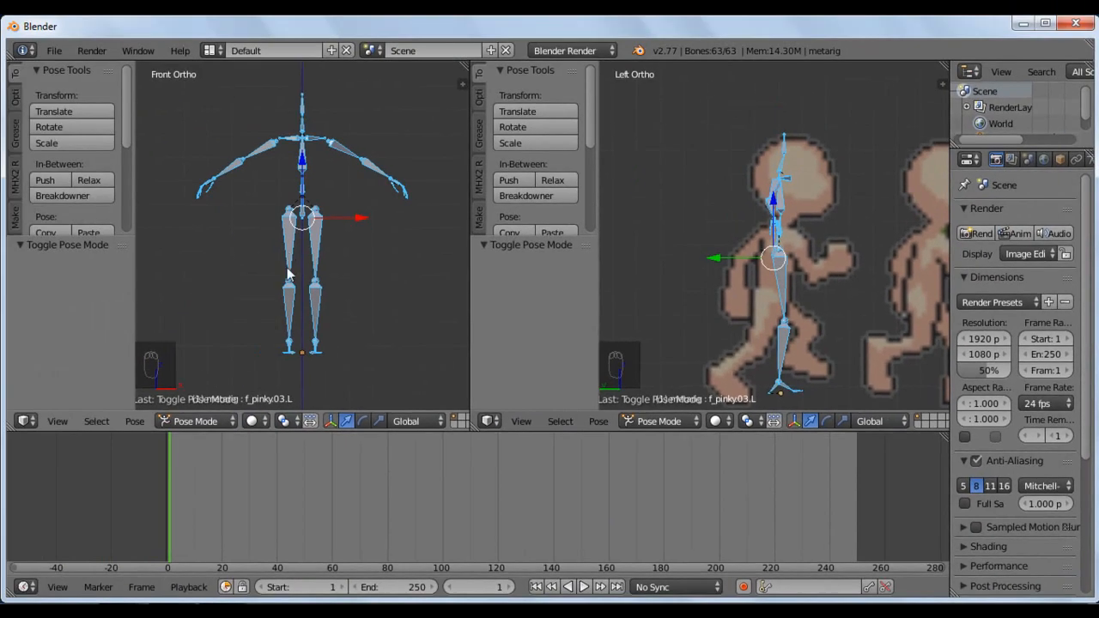
Rotate the right thigh bone about 18.5° and another 1.9° in the Left Ortho view, toward the figure's trailing leg.
{"action": "right_click", "coordinate": [290, 272]}
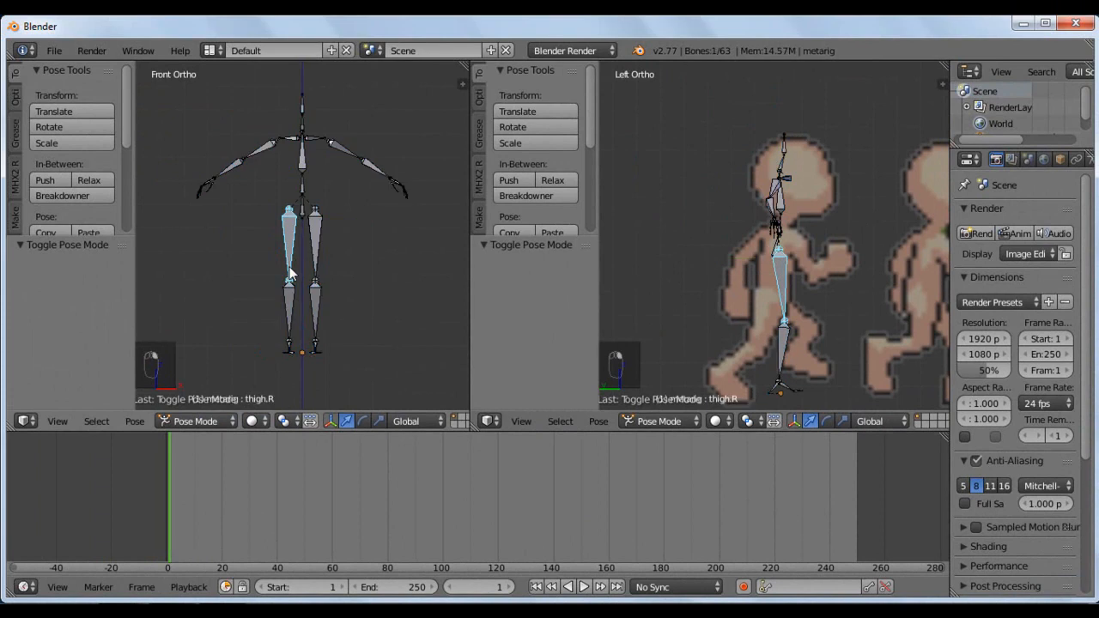
{"action": "left_click", "coordinate": [827, 421]}
{"action": "key", "text": "r"}
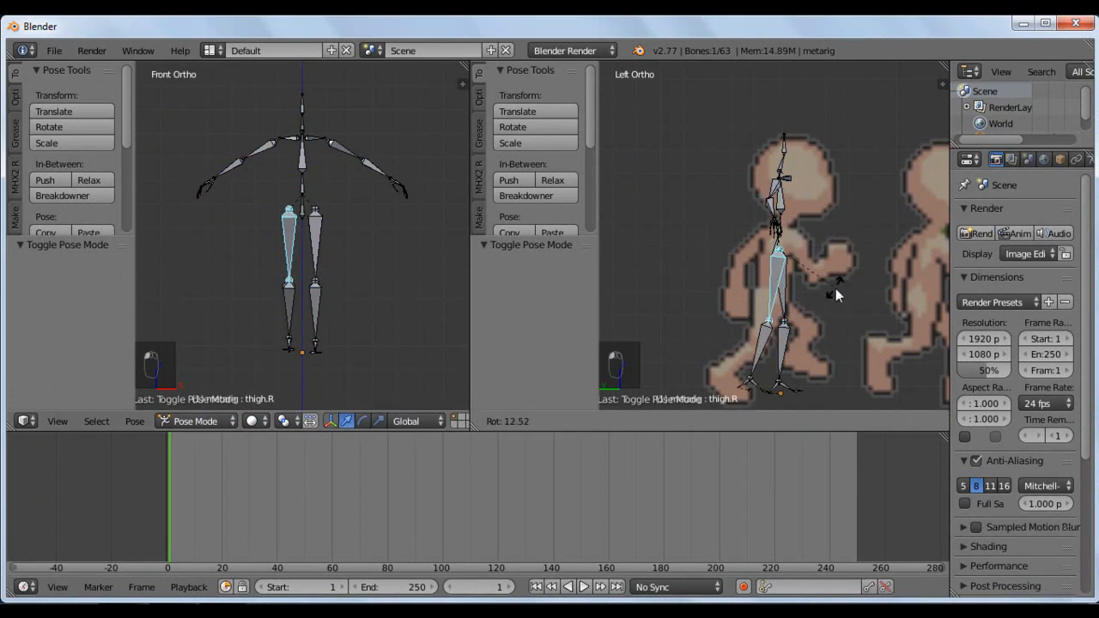
{"action": "left_click", "coordinate": [829, 290]}
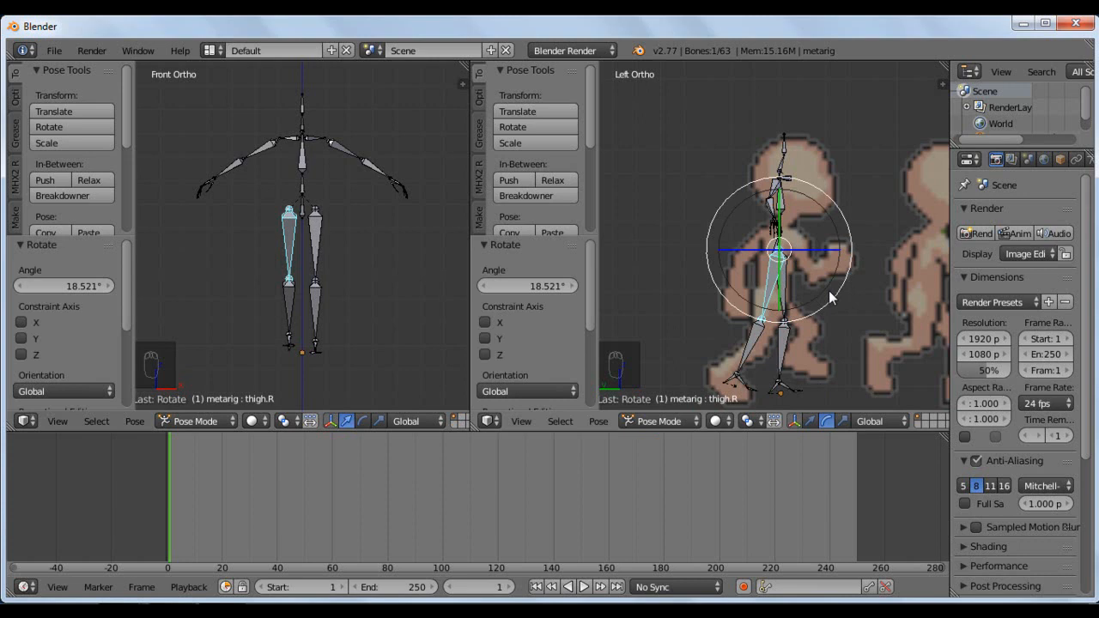
{"action": "left_click_drag", "start_coordinate": [852, 252], "coordinate": [852, 256]}
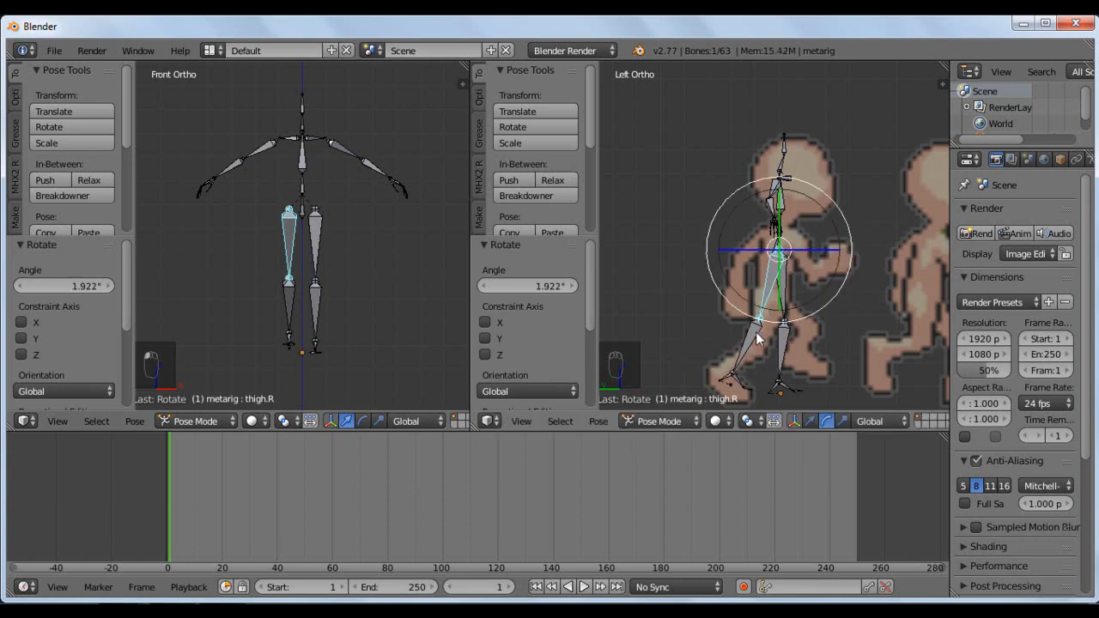
Rotate the right shin bone about 10.2° toward the figure's trailing foot and enable Auto IK for posing.
{"action": "right_click", "coordinate": [756, 331]}
{"action": "key", "text": "r"}
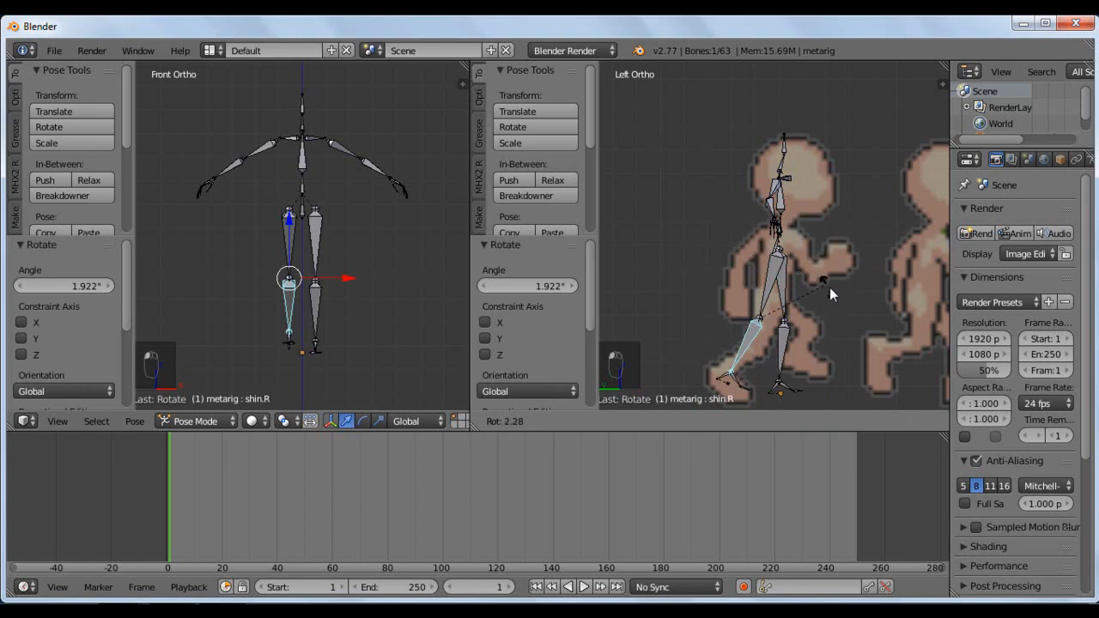
{"action": "left_click", "coordinate": [835, 292]}
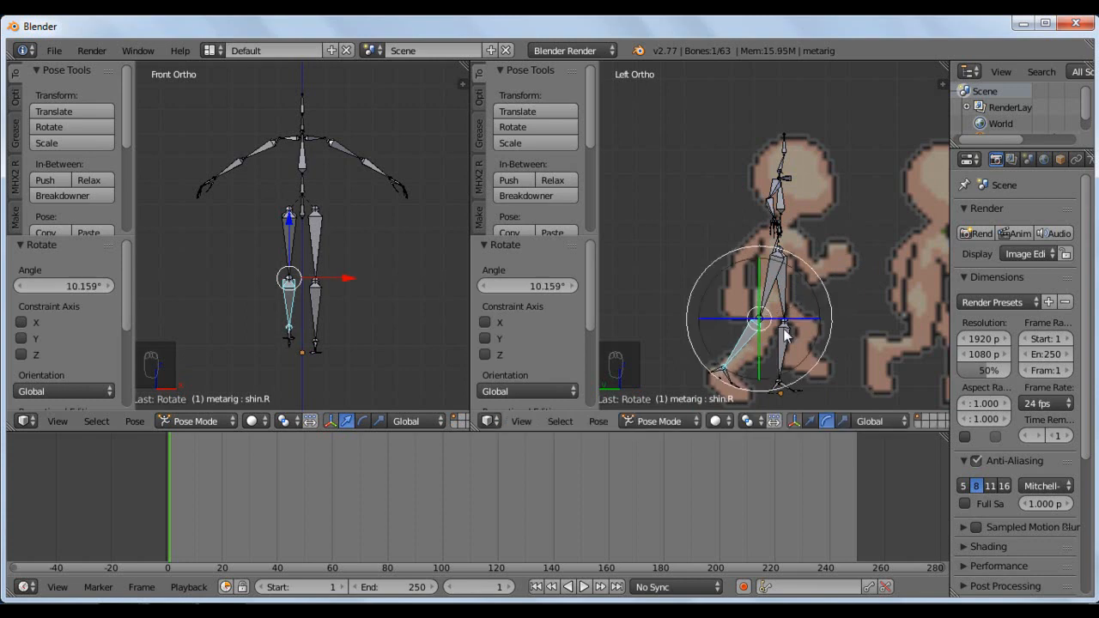
{"action": "left_click", "coordinate": [477, 100]}
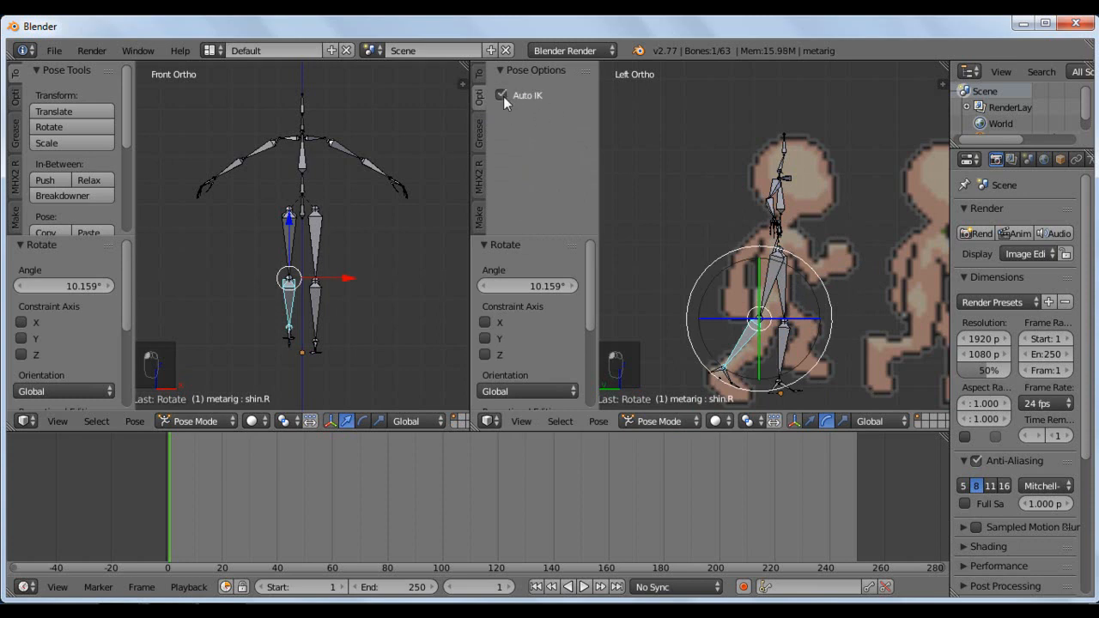
Pose the left leg in the Left Ortho view, rotating the thigh about -16.7° and the shin about 26.3°.
{"action": "right_click", "coordinate": [784, 293]}
{"action": "key", "text": "r"}
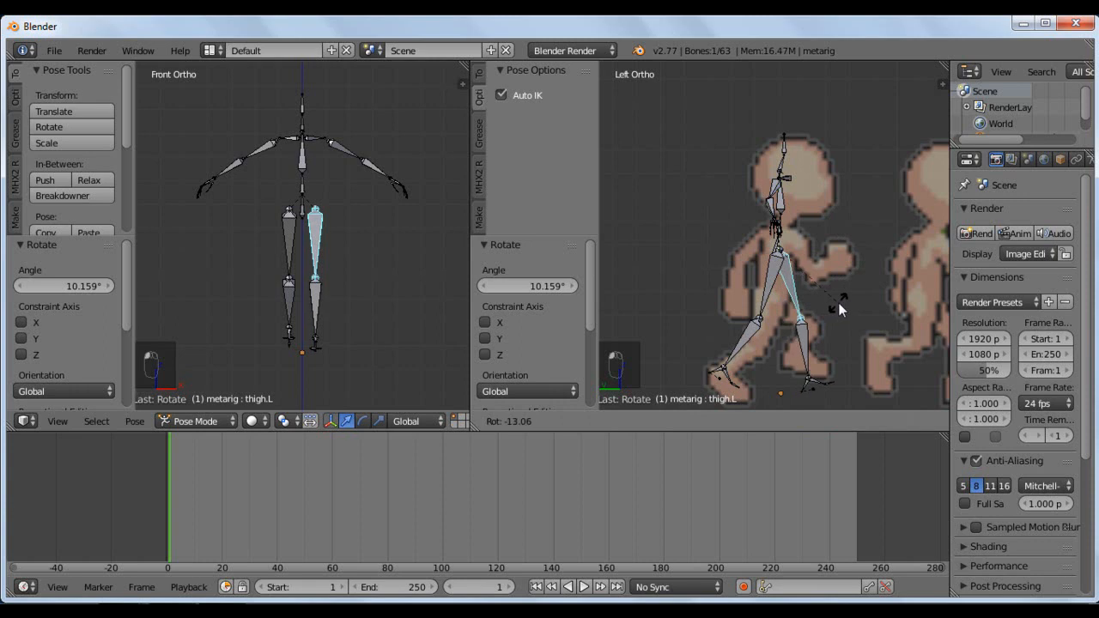
{"action": "left_click", "coordinate": [846, 303]}
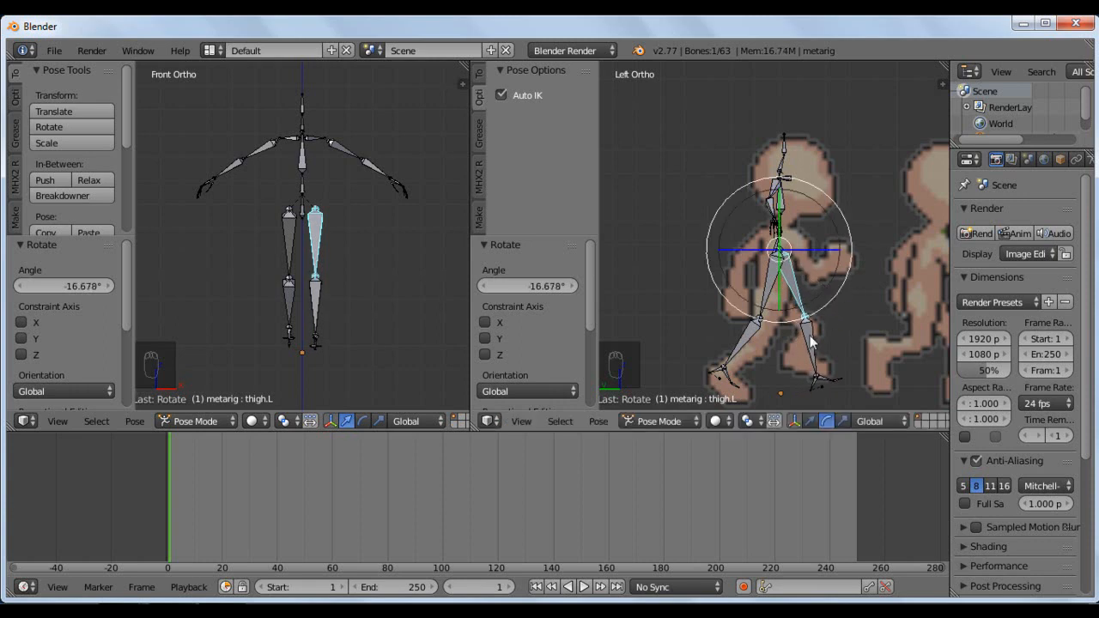
{"action": "right_click", "coordinate": [812, 342]}
{"action": "key", "text": "r"}
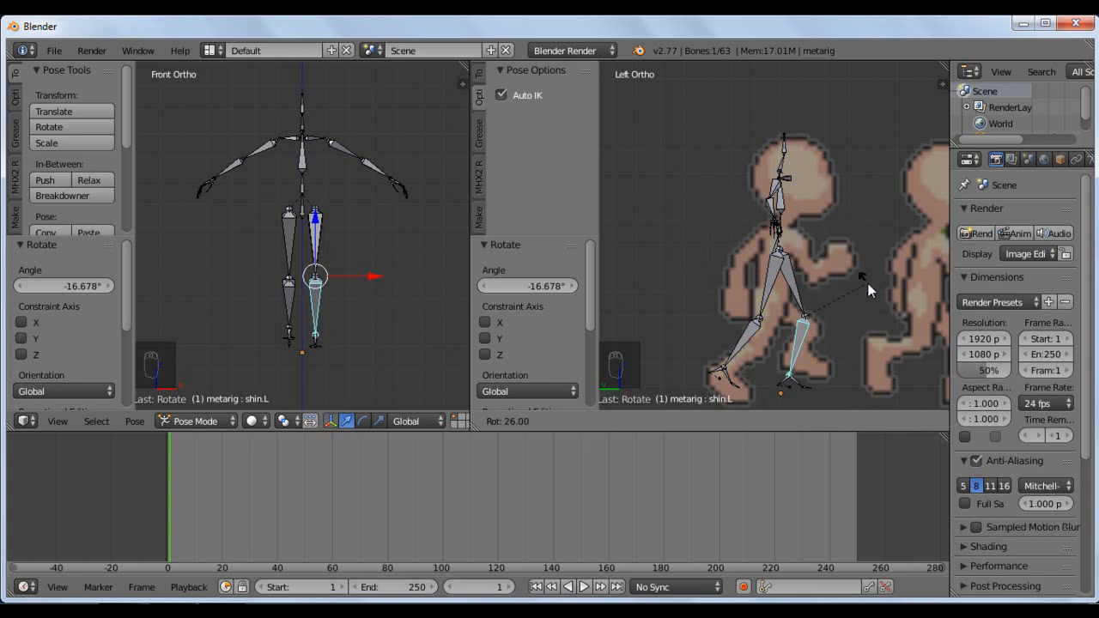
{"action": "left_click", "coordinate": [867, 291]}
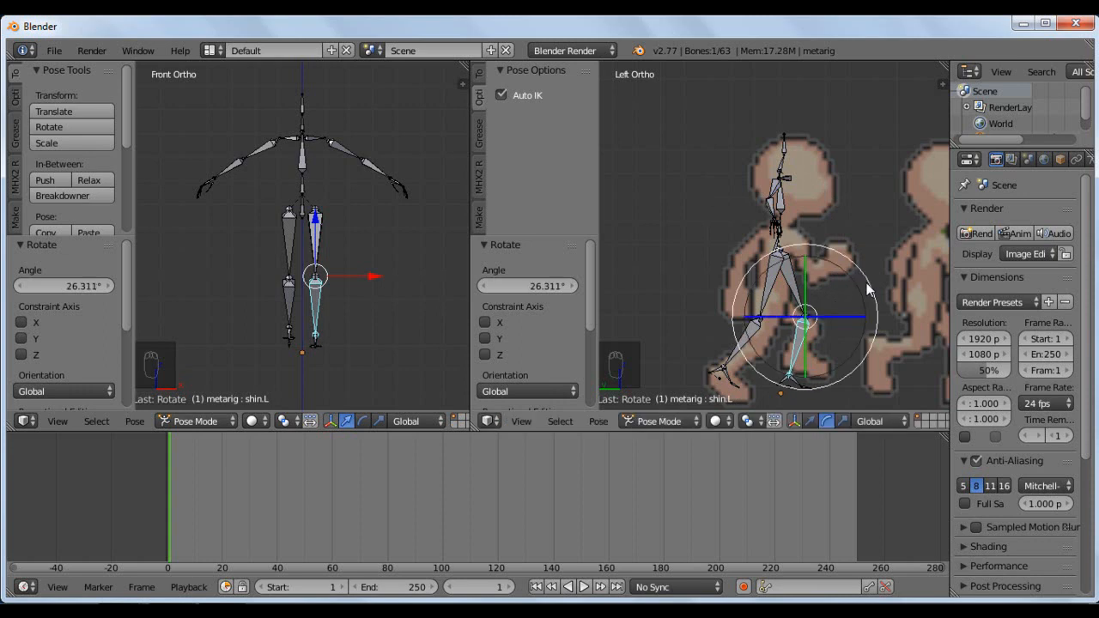
Lower both arms in the Front Ortho view, rotating the right upper arm about -44.4° and the left about 43°.
{"action": "right_click", "coordinate": [266, 146]}
{"action": "left_click", "coordinate": [364, 421]}
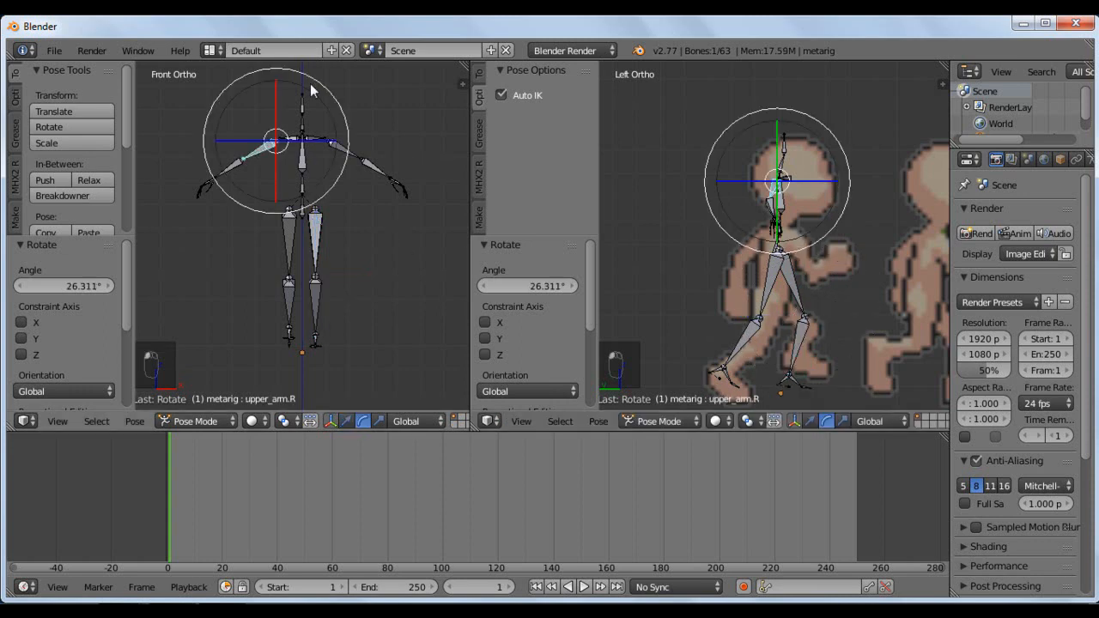
{"action": "left_click_drag", "start_coordinate": [336, 97], "coordinate": [287, 86]}
{"action": "right_click", "coordinate": [341, 150]}
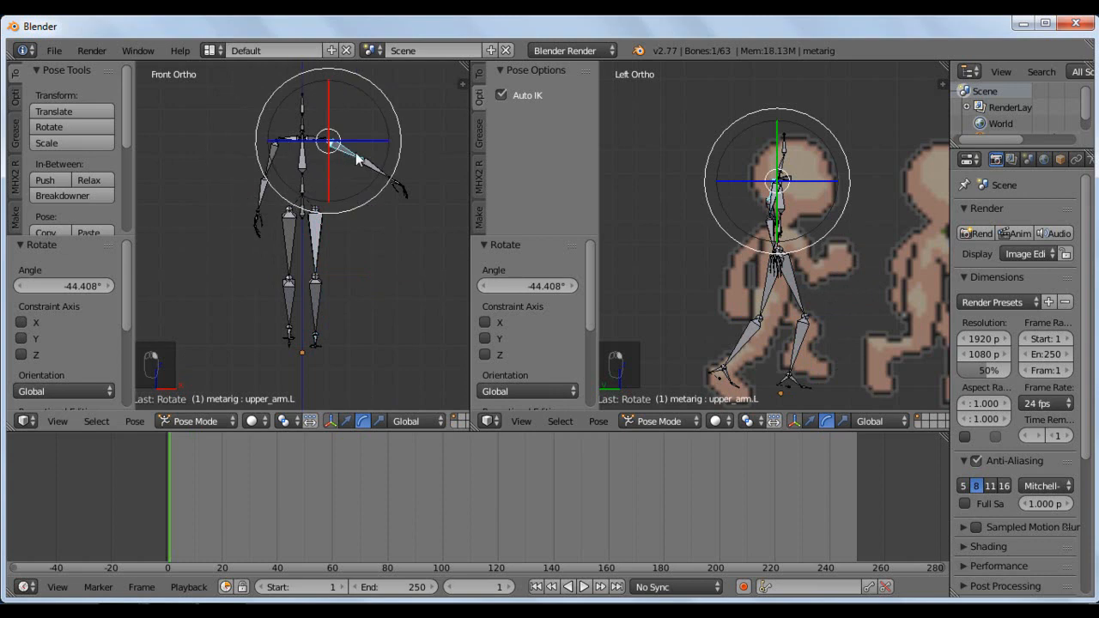
{"action": "key", "text": "r"}
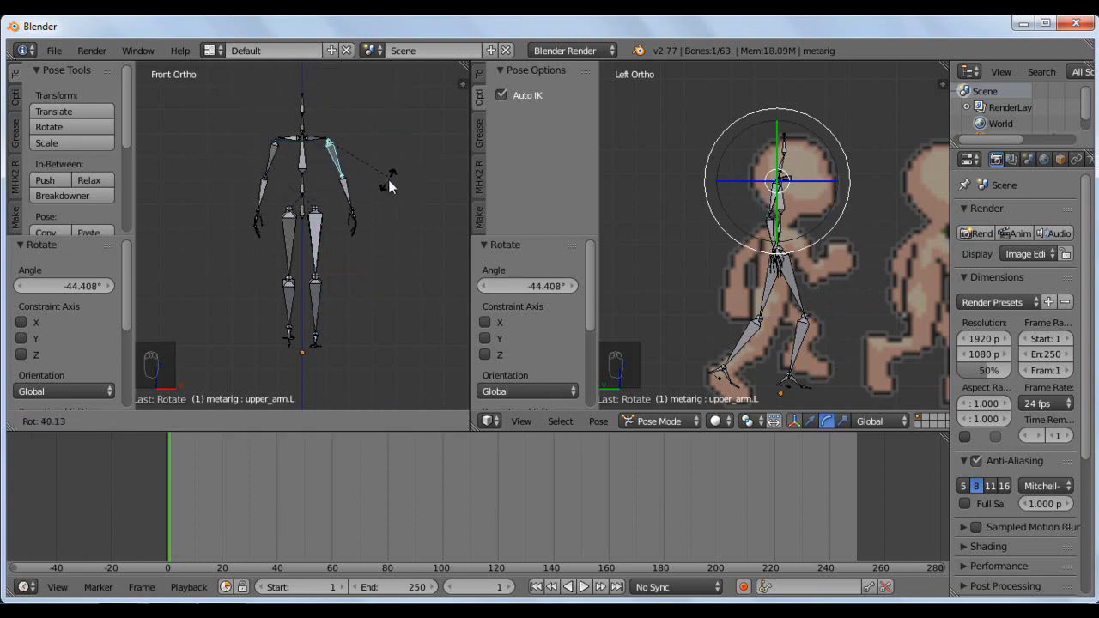
{"action": "left_click", "coordinate": [388, 180]}
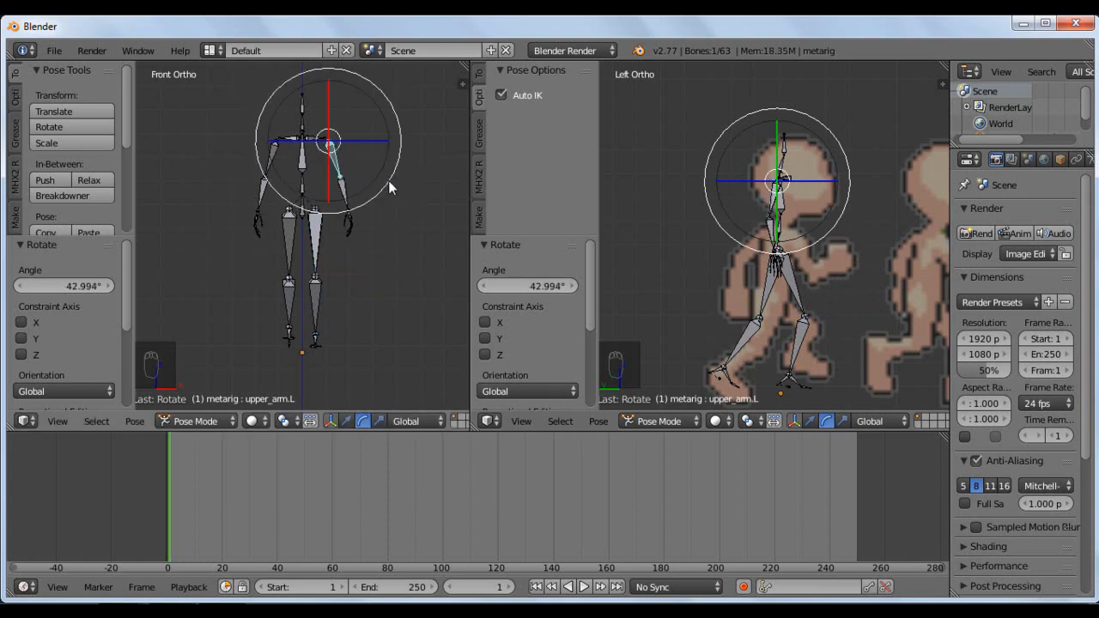
Swing the right arm back in the Left Ortho view, rotating the upper arm about 16.9° and the forearm about -5.7°.
{"action": "right_click", "coordinate": [272, 166]}
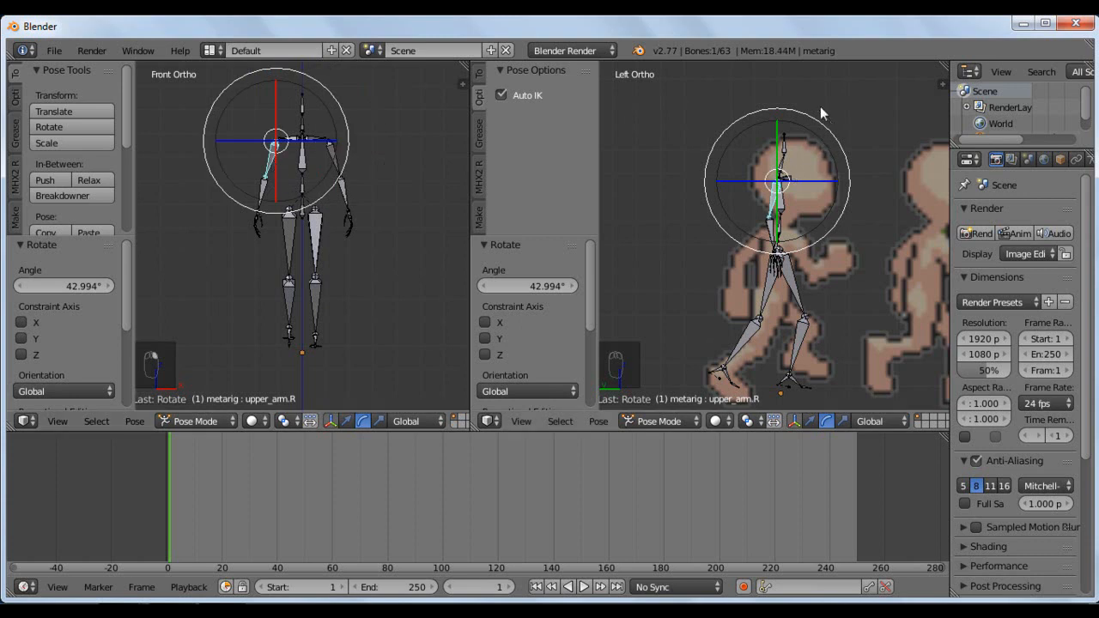
{"action": "key", "text": "r"}
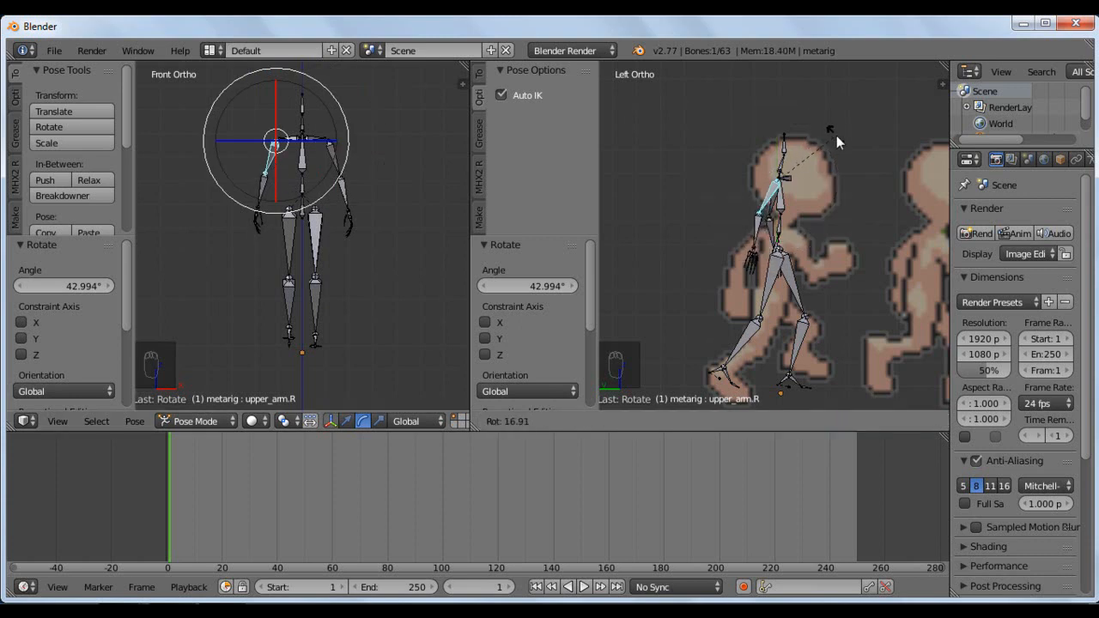
{"action": "left_click", "coordinate": [747, 214]}
{"action": "right_click", "coordinate": [758, 229]}
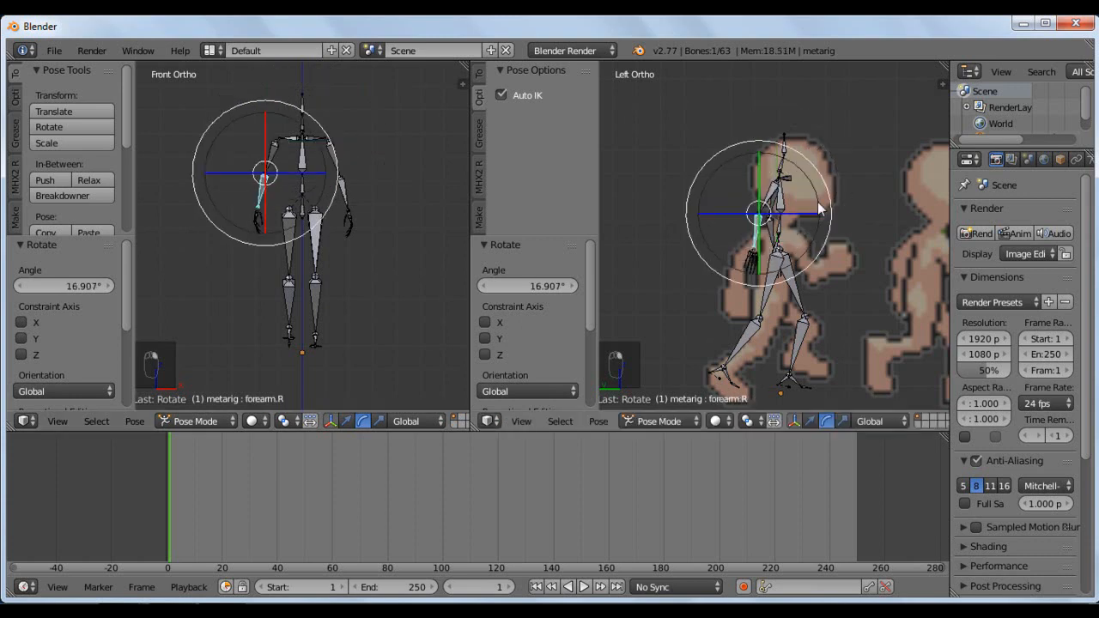
{"action": "key", "text": "r"}
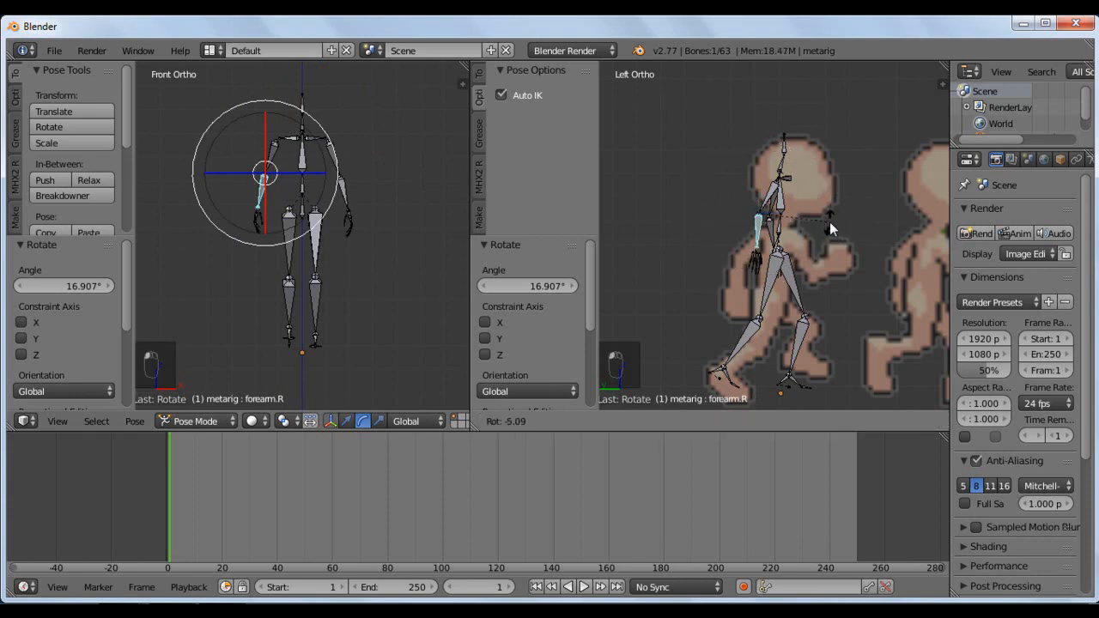
{"action": "left_click", "coordinate": [829, 221]}
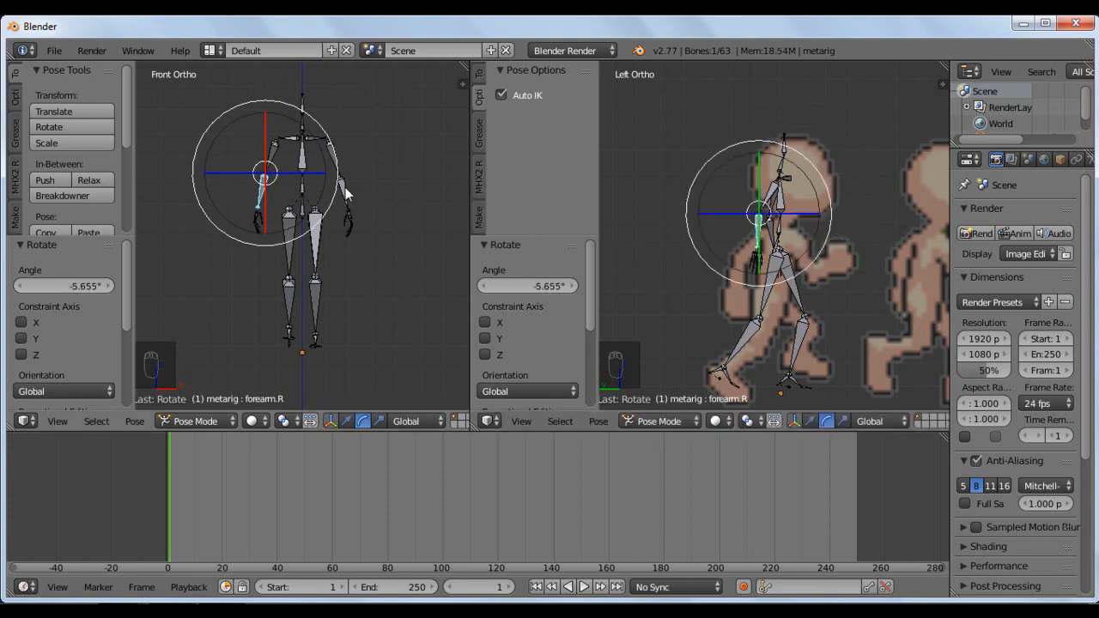
Swing the left arm forward in the Left Ortho view, rotating the upper arm about -20.7° and the forearm about -24.6°.
{"action": "right_click", "coordinate": [338, 170]}
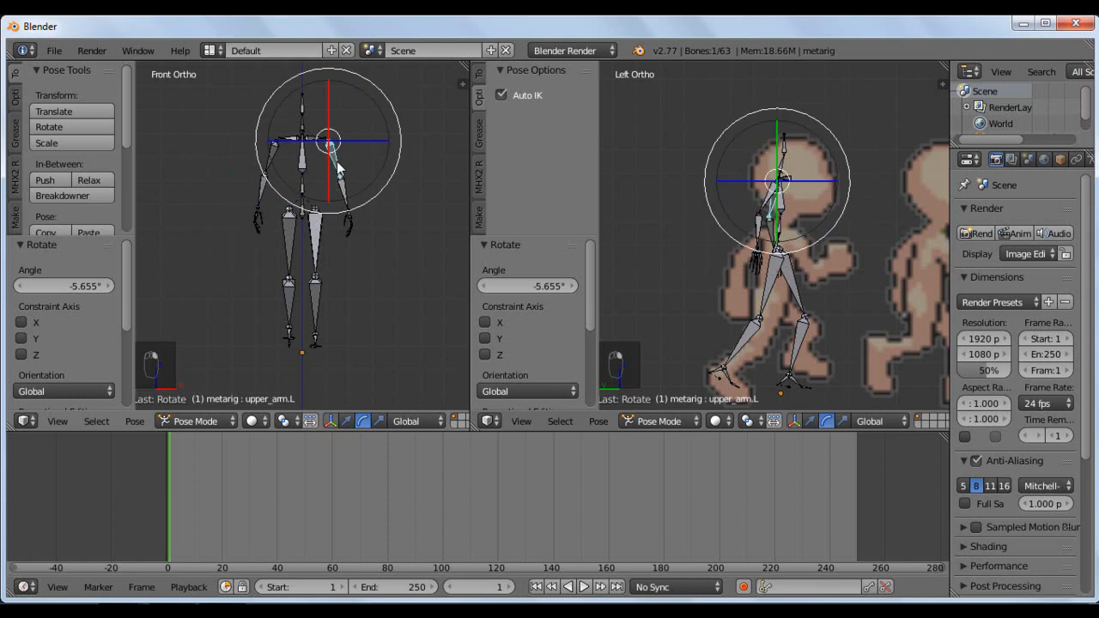
{"action": "key", "text": "r"}
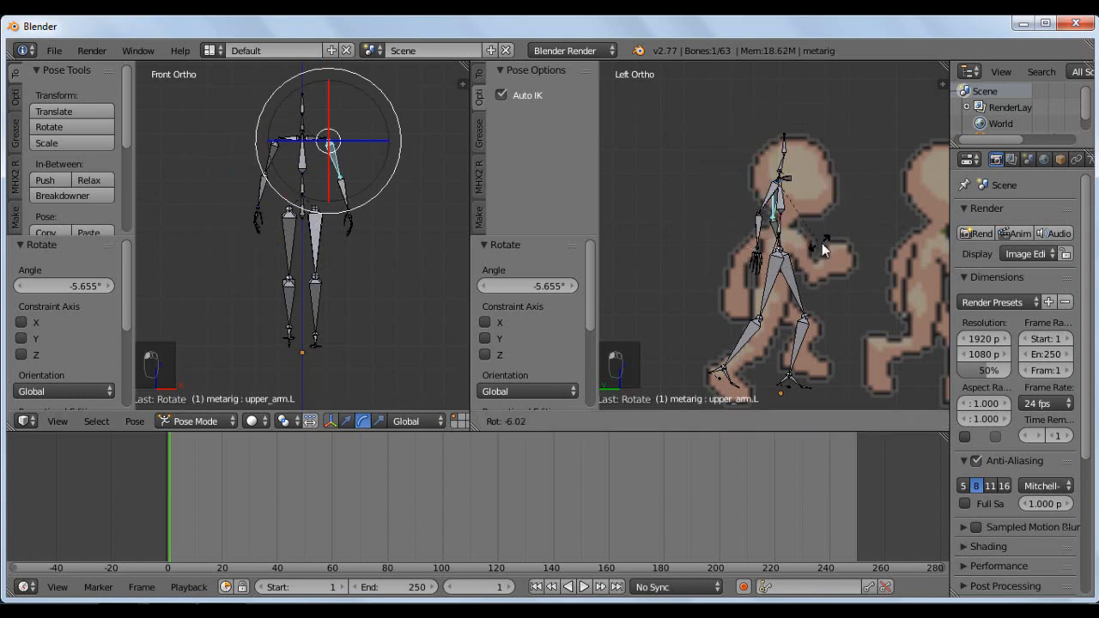
{"action": "left_click", "coordinate": [837, 240]}
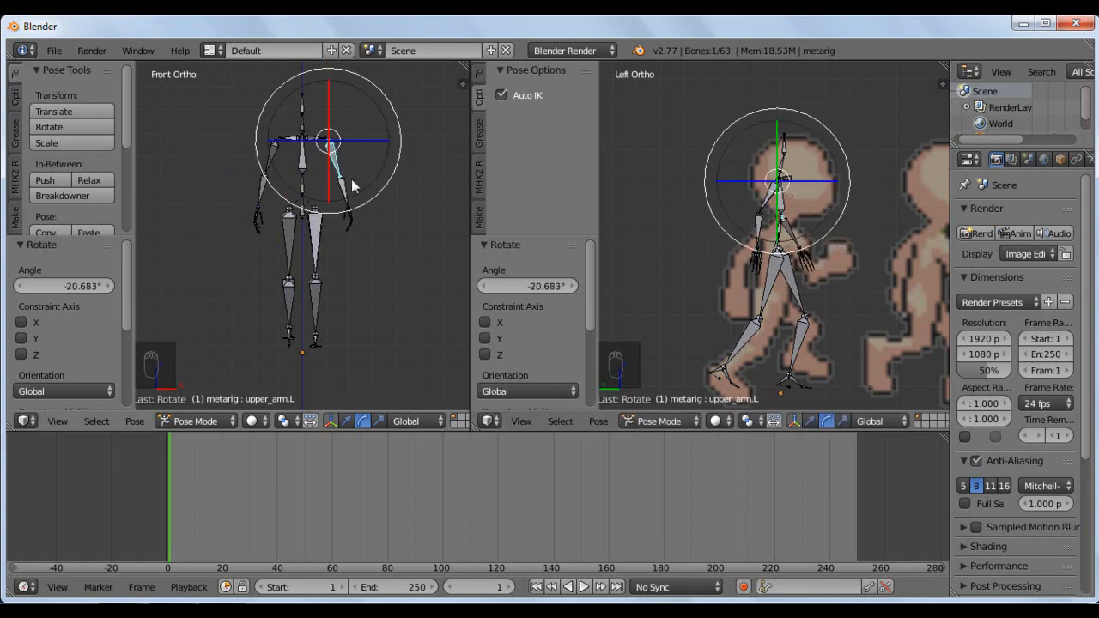
{"action": "right_click", "coordinate": [345, 192]}
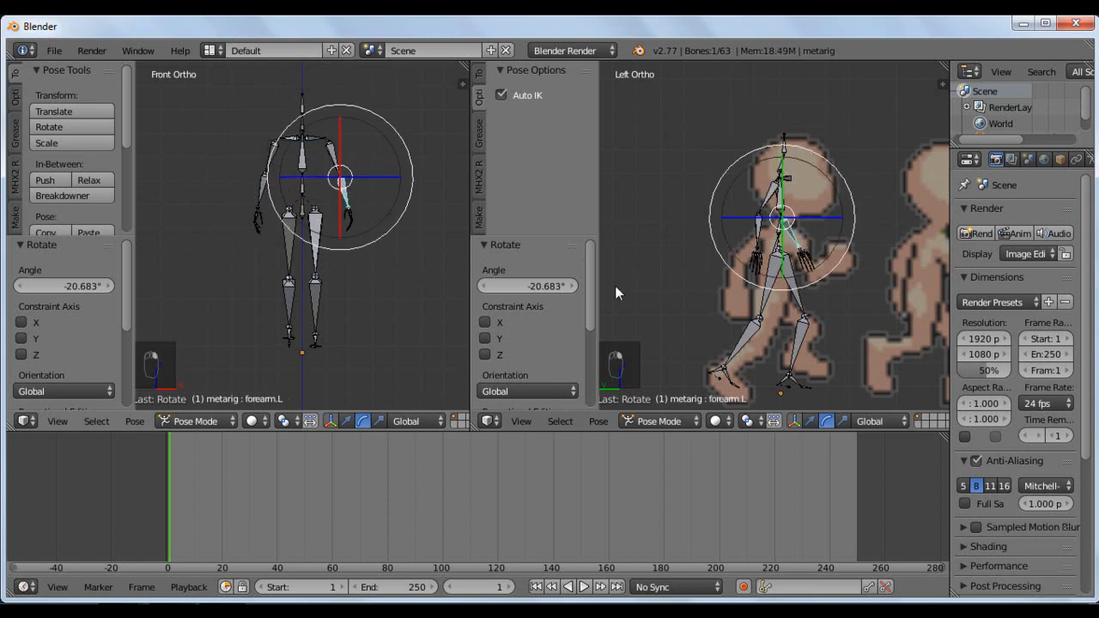
{"action": "left_click", "coordinate": [735, 168]}
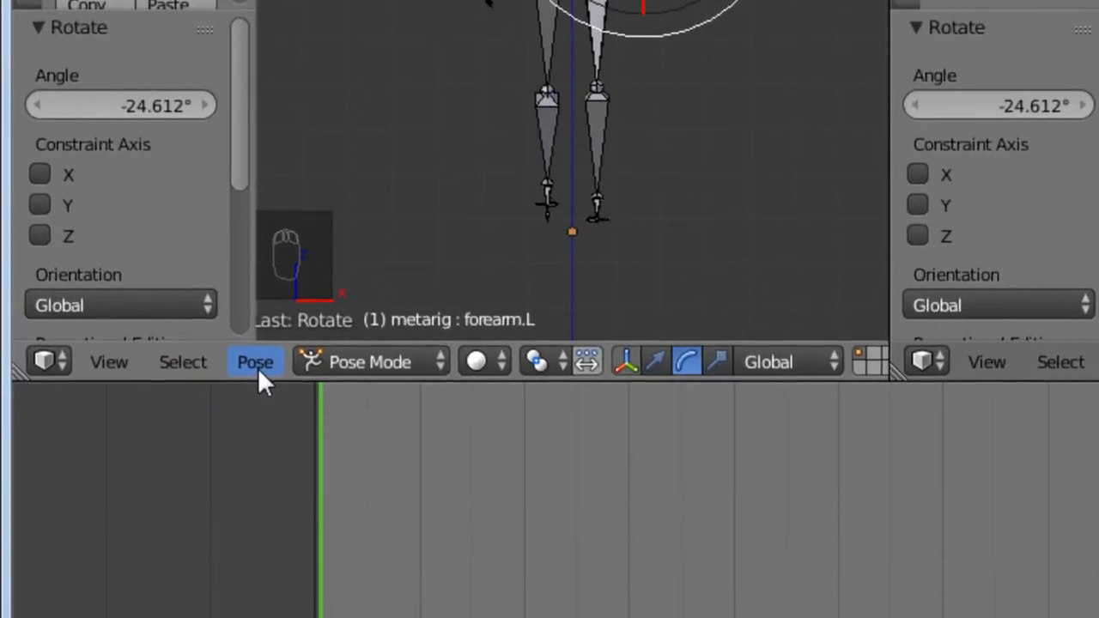
Insert a Whole Character keyframe for the posed metarig at frame 1.
{"action": "left_click", "coordinate": [258, 368]}
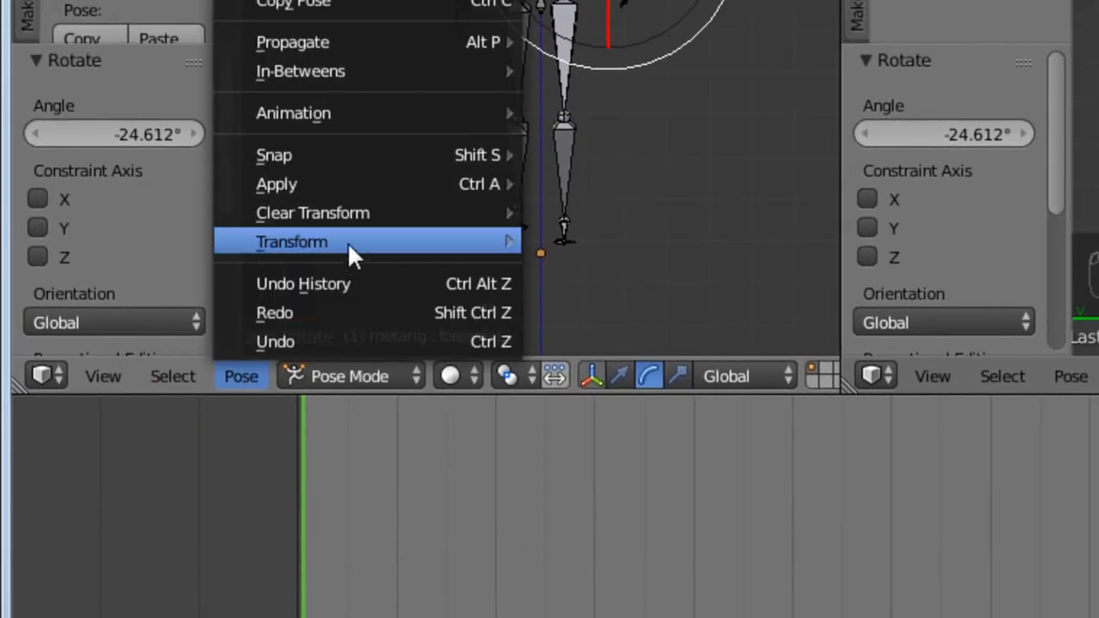
{"action": "mouse_move", "coordinate": [381, 111]}
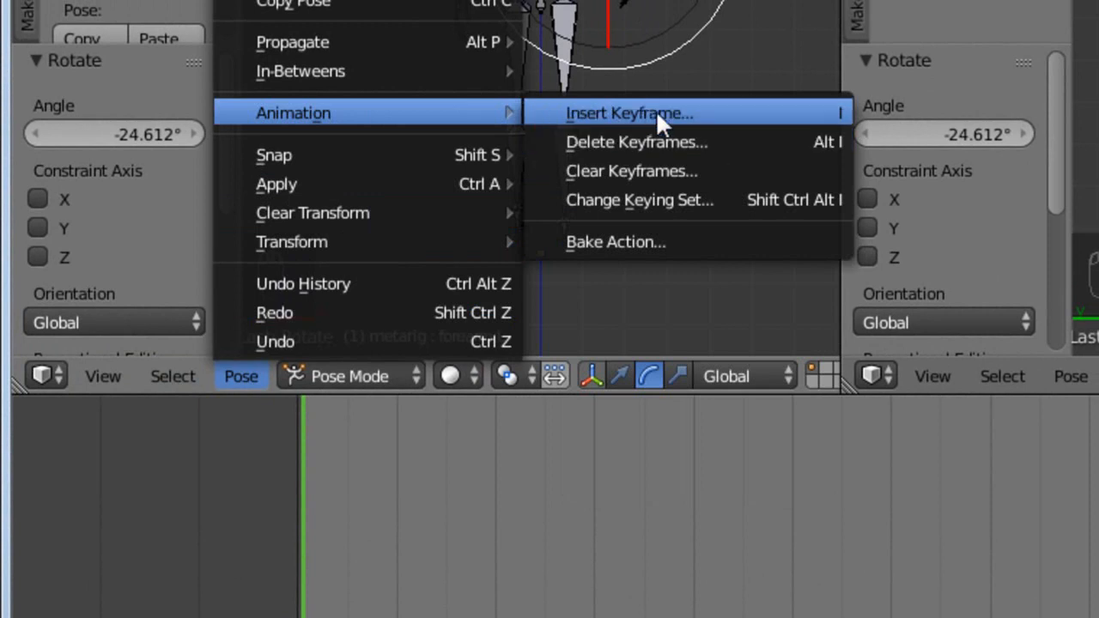
{"action": "left_click", "coordinate": [646, 109]}
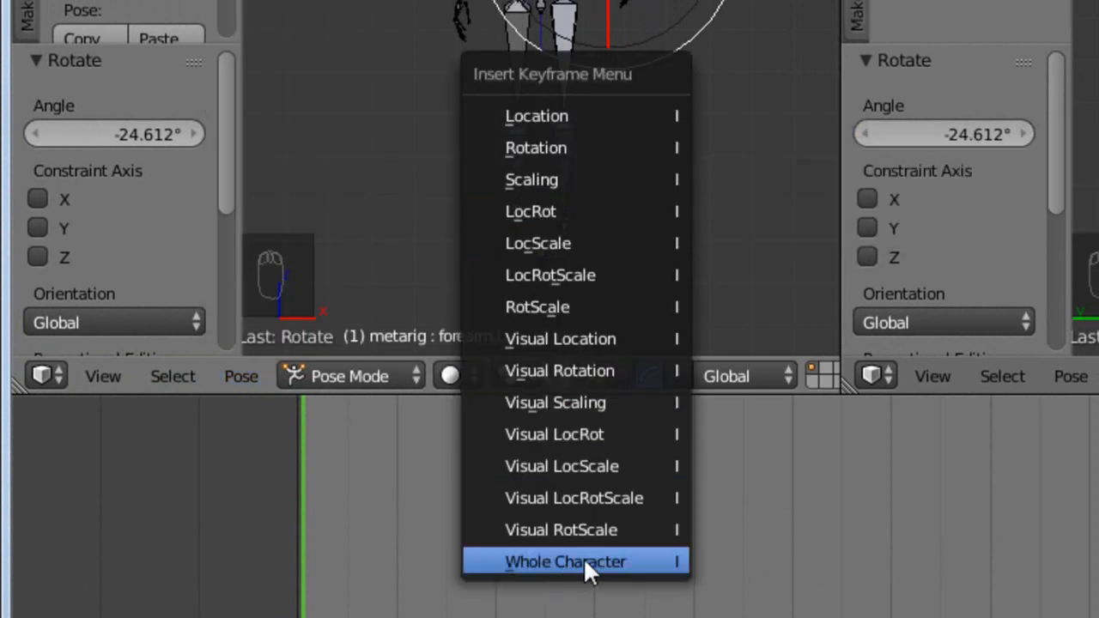
{"action": "left_click", "coordinate": [583, 558]}
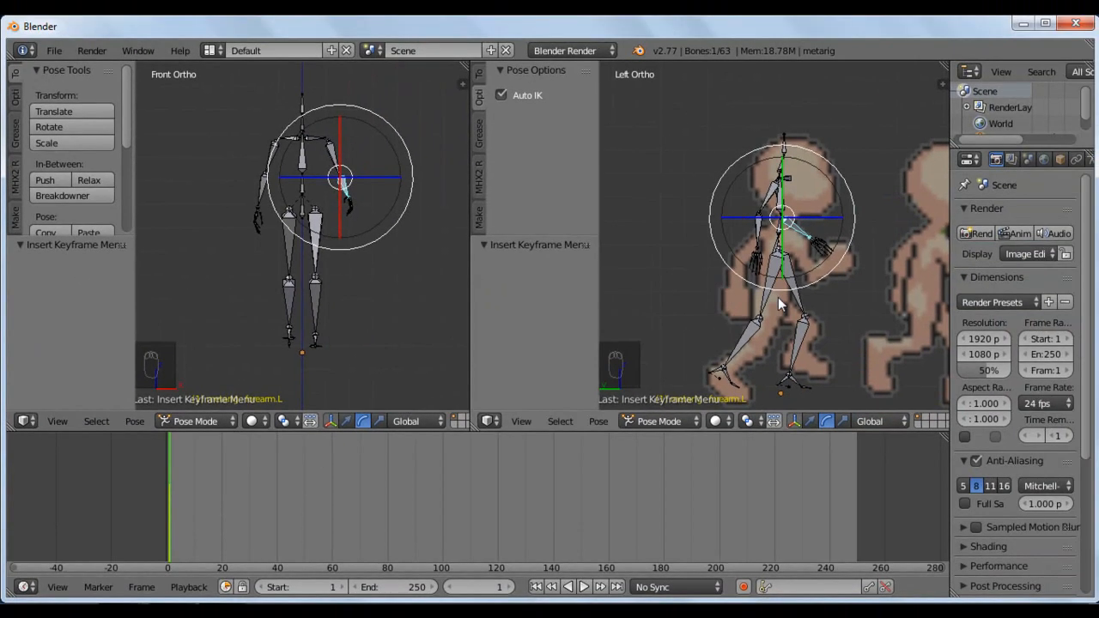
Deselect all bones and set the timeline's current frame to 5.
{"action": "key", "text": "a"}
{"action": "key", "text": "a"}
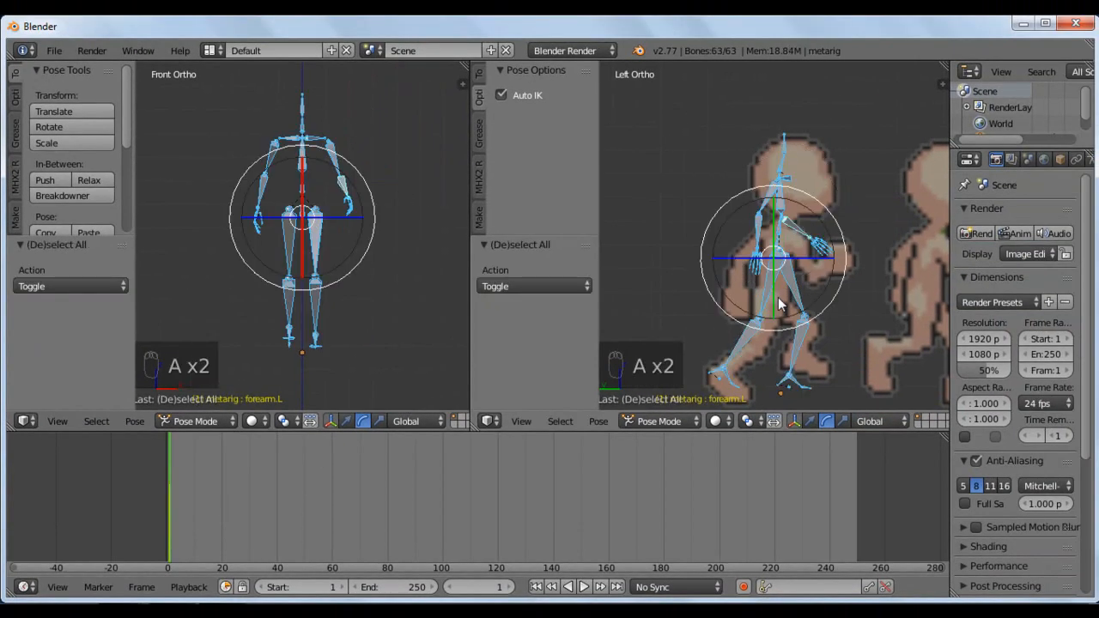
{"action": "key", "text": "a"}
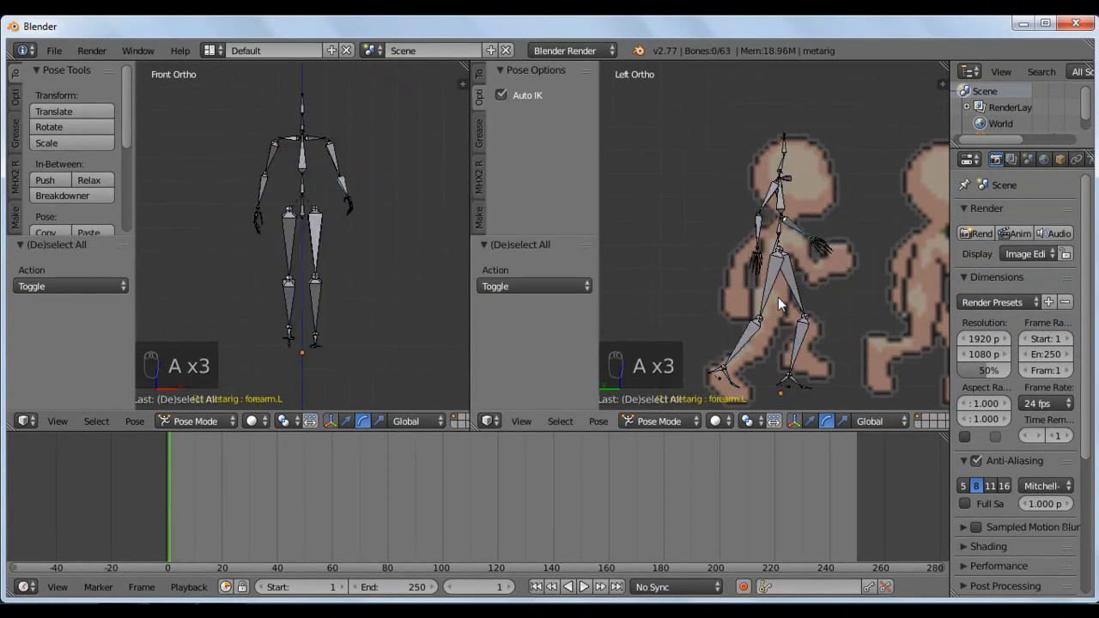
{"action": "left_click", "coordinate": [485, 587]}
{"action": "type", "text": "5"}
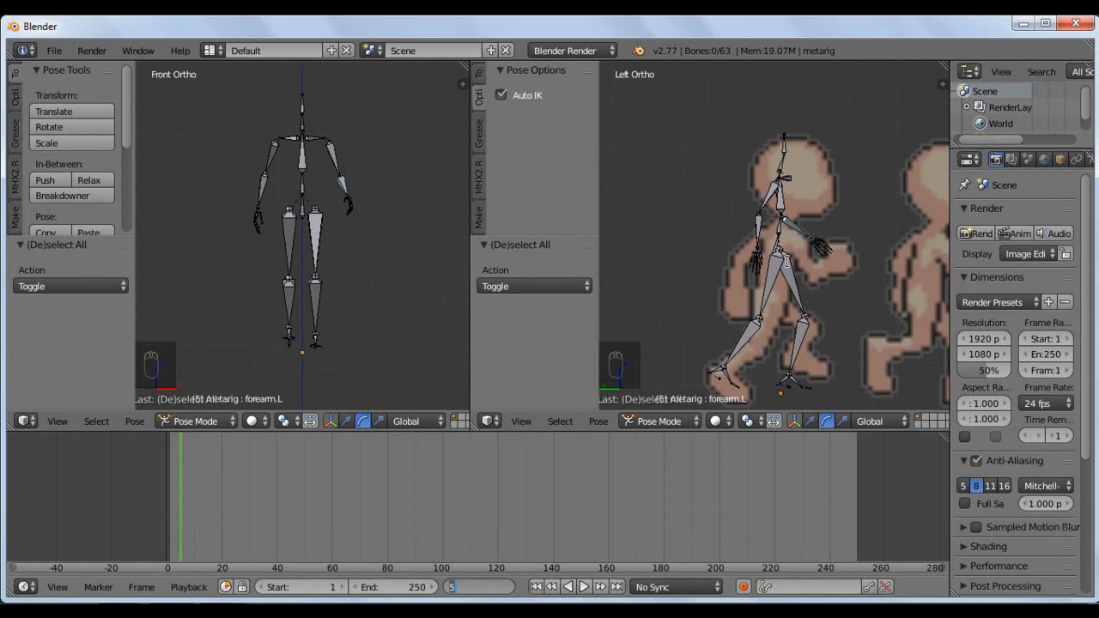
{"action": "type", "text": "aa"}
{"action": "key", "text": "Escape"}
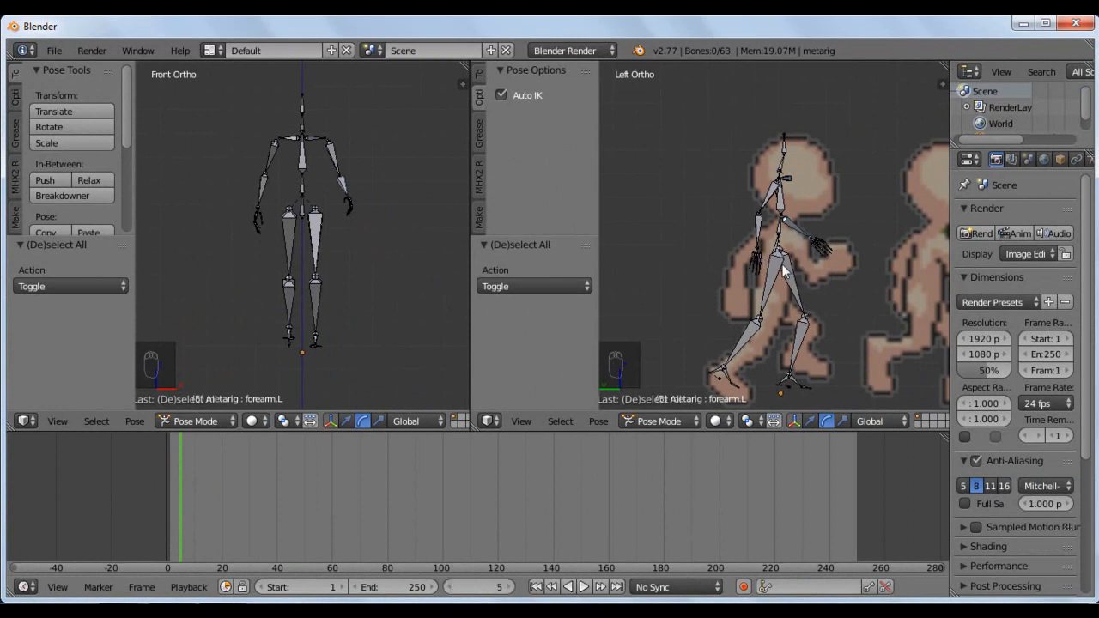
{"action": "right_click", "coordinate": [783, 272]}
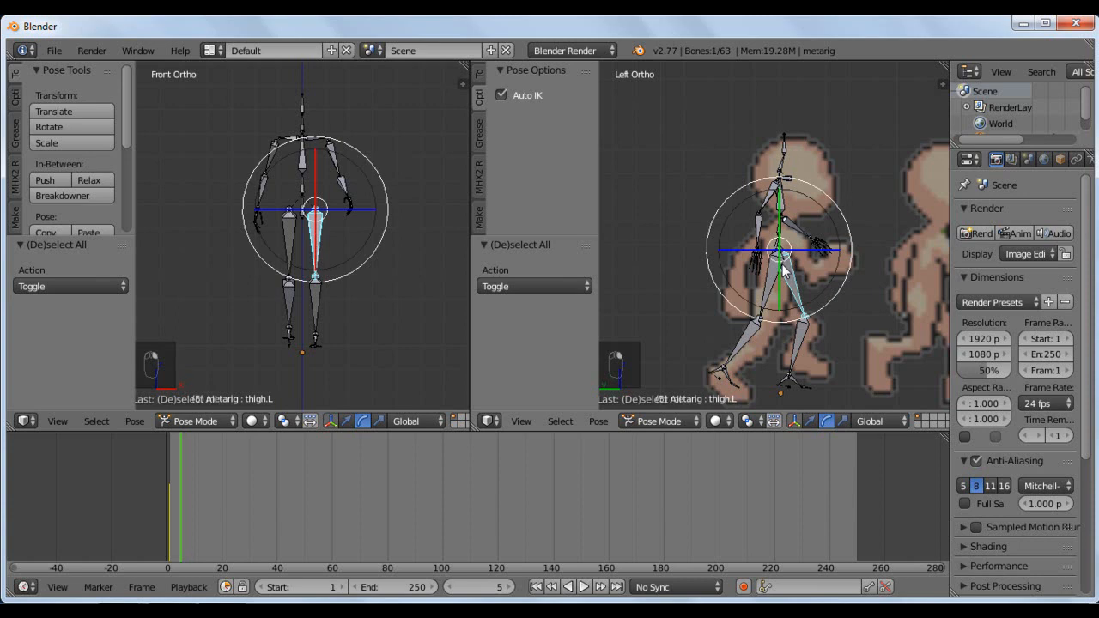
{"action": "key", "text": "a"}
{"action": "key", "text": "a"}
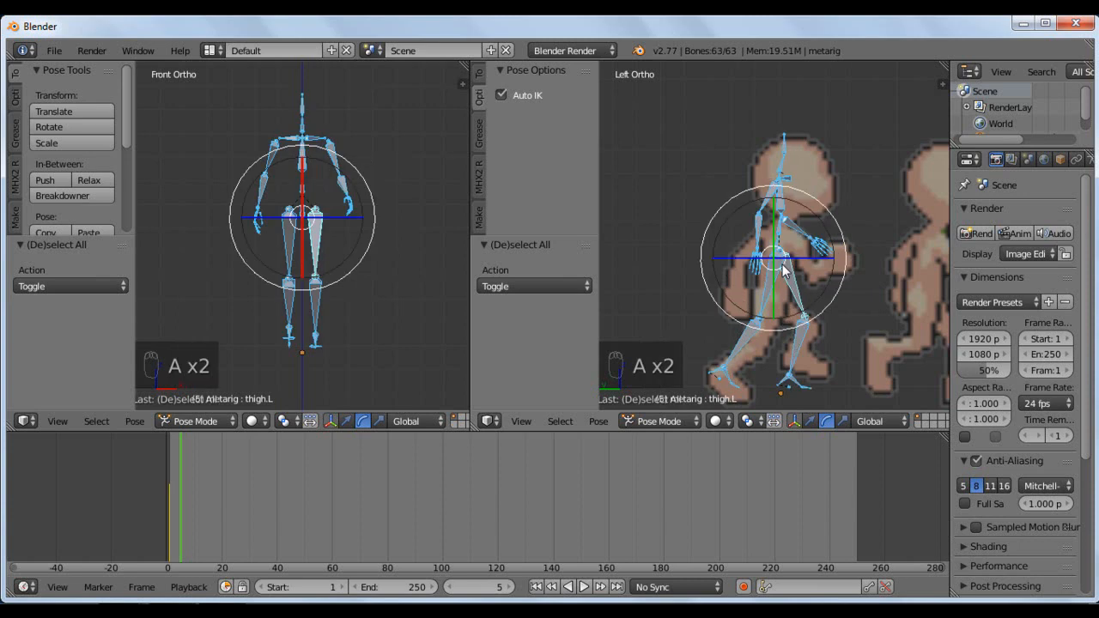
{"action": "key", "text": "a"}
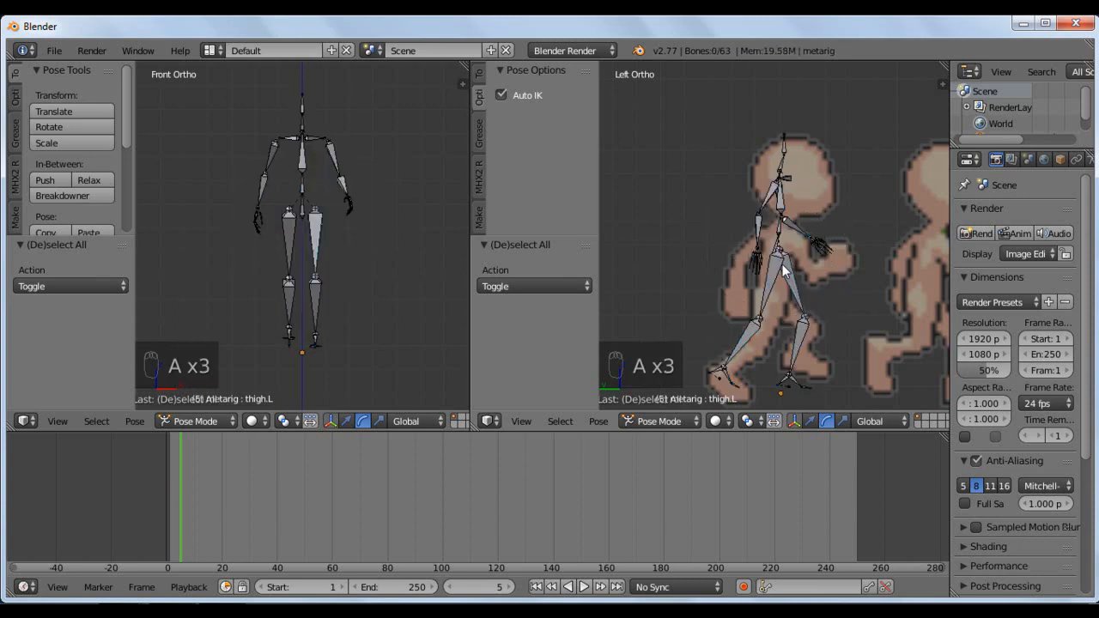
Pose the lower legs for the second sprite in the Left Ortho view, rotating the right shin about 22° and the left shin about -22.3°.
{"action": "scroll", "coordinate": [818, 279], "scroll_direction": "up", "scroll_amount": 5, "text": "ctrl"}
{"action": "scroll", "coordinate": [818, 279], "scroll_direction": "down", "scroll_amount": 1, "text": "ctrl"}
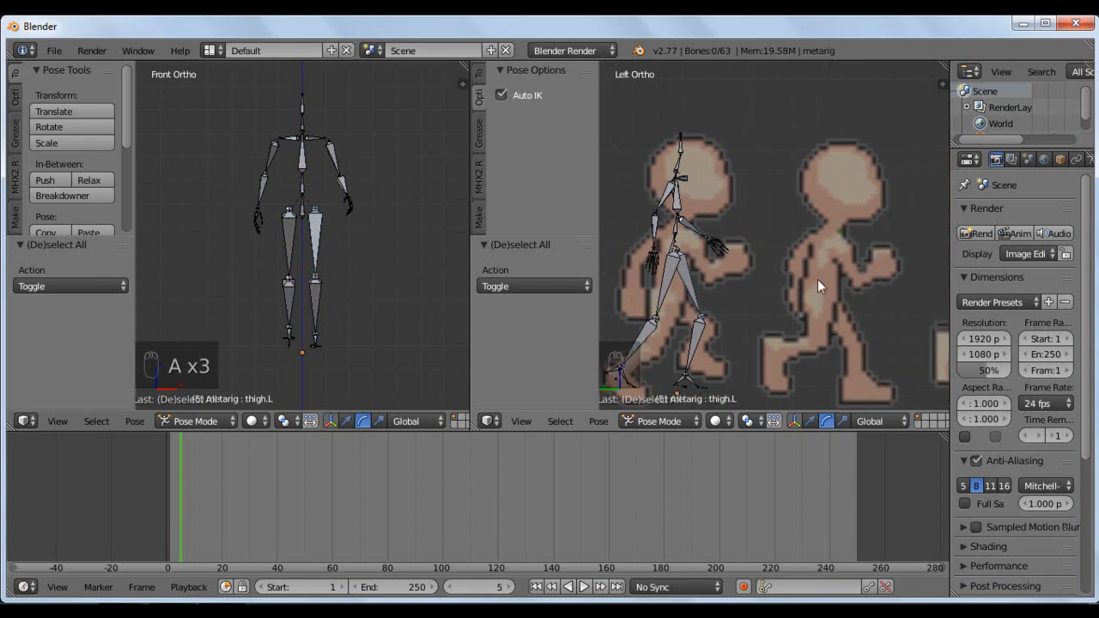
{"action": "scroll", "coordinate": [818, 279], "scroll_direction": "down", "scroll_amount": 2, "text": "ctrl"}
{"action": "scroll", "coordinate": [818, 279], "scroll_direction": "up", "scroll_amount": 1, "text": "ctrl"}
{"action": "scroll", "coordinate": [818, 279], "scroll_direction": "down", "scroll_amount": 2, "text": "shift"}
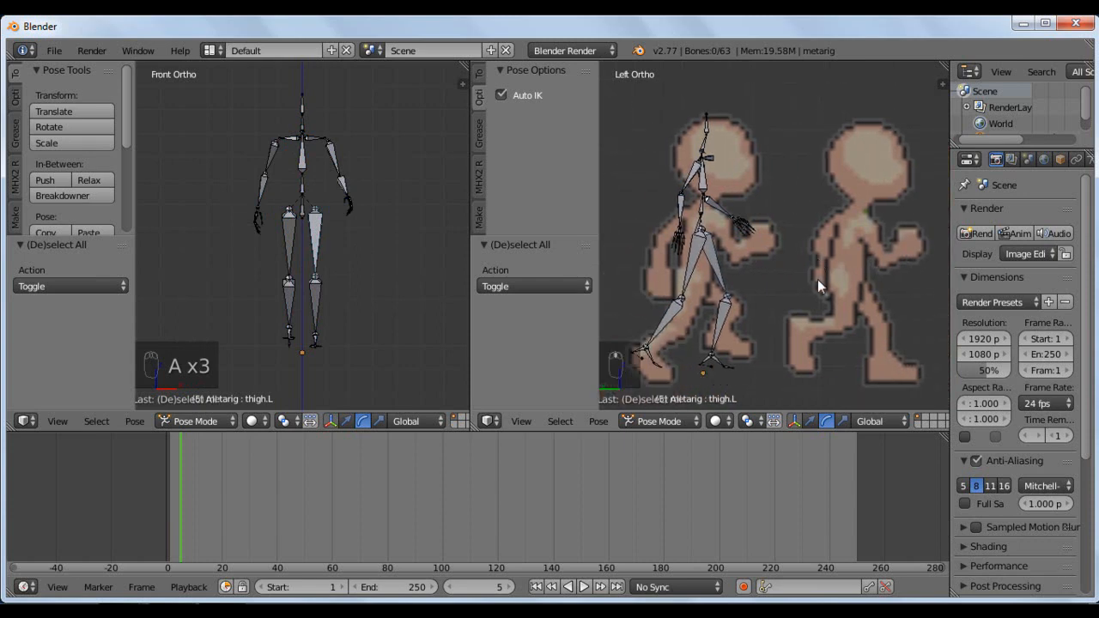
{"action": "right_click", "coordinate": [677, 289]}
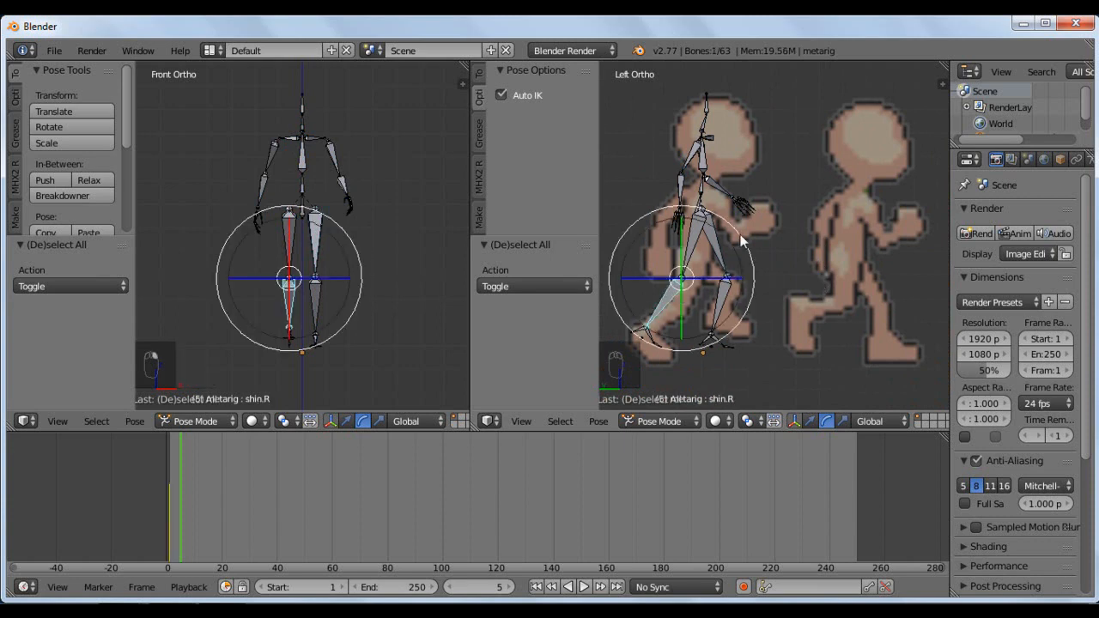
{"action": "left_click_drag", "start_coordinate": [743, 241], "coordinate": [757, 258]}
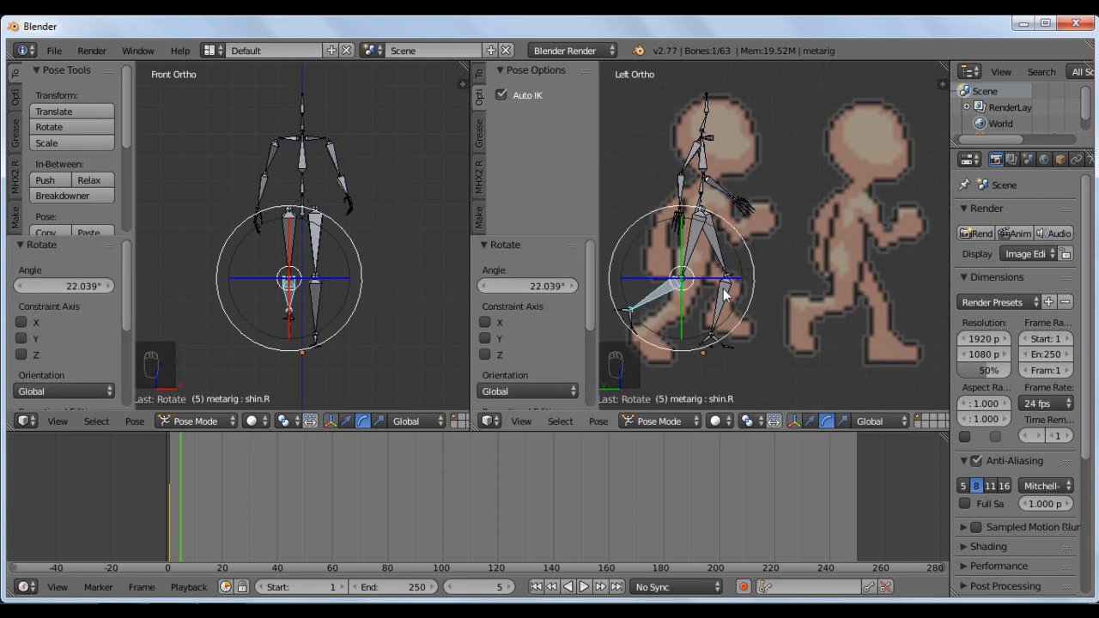
{"action": "right_click", "coordinate": [723, 289]}
{"action": "left_click_drag", "start_coordinate": [763, 338], "coordinate": [806, 346]}
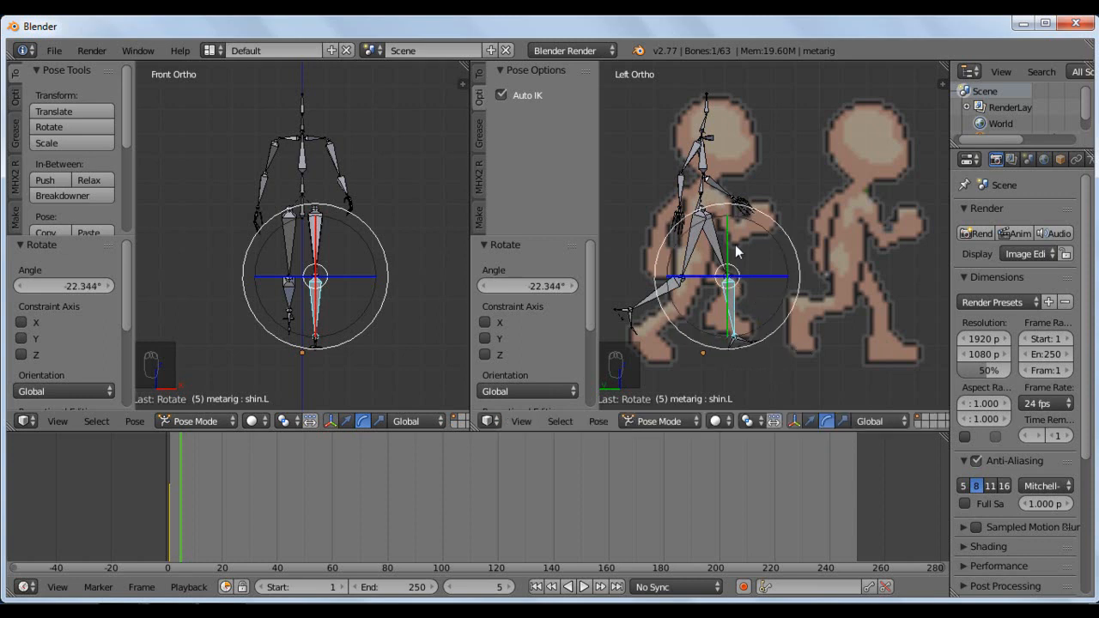
Rotate the left forearm about 44.1° and the right upper arm about -35.3° in the Left Ortho view.
{"action": "right_click", "coordinate": [715, 185]}
{"action": "left_click_drag", "start_coordinate": [770, 145], "coordinate": [773, 191]}
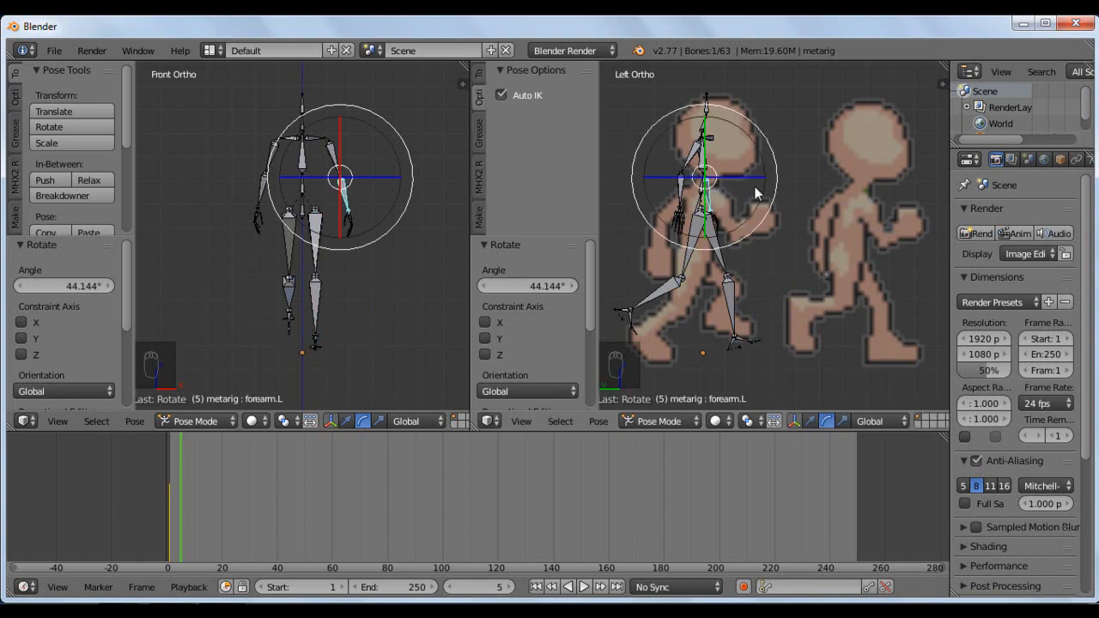
{"action": "right_click", "coordinate": [695, 161]}
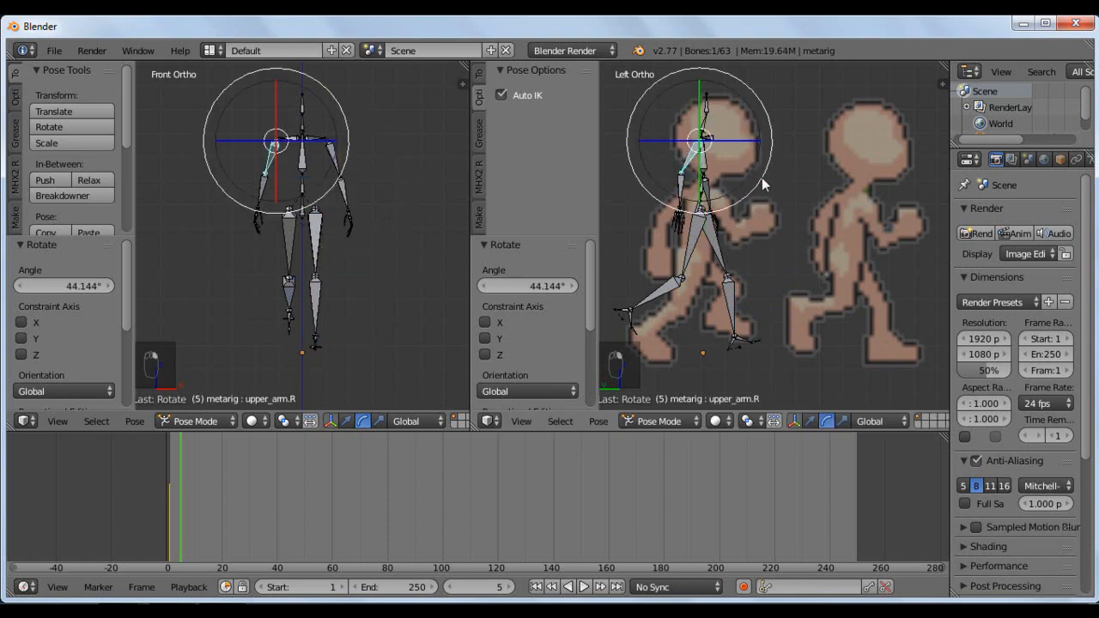
{"action": "key", "text": "r"}
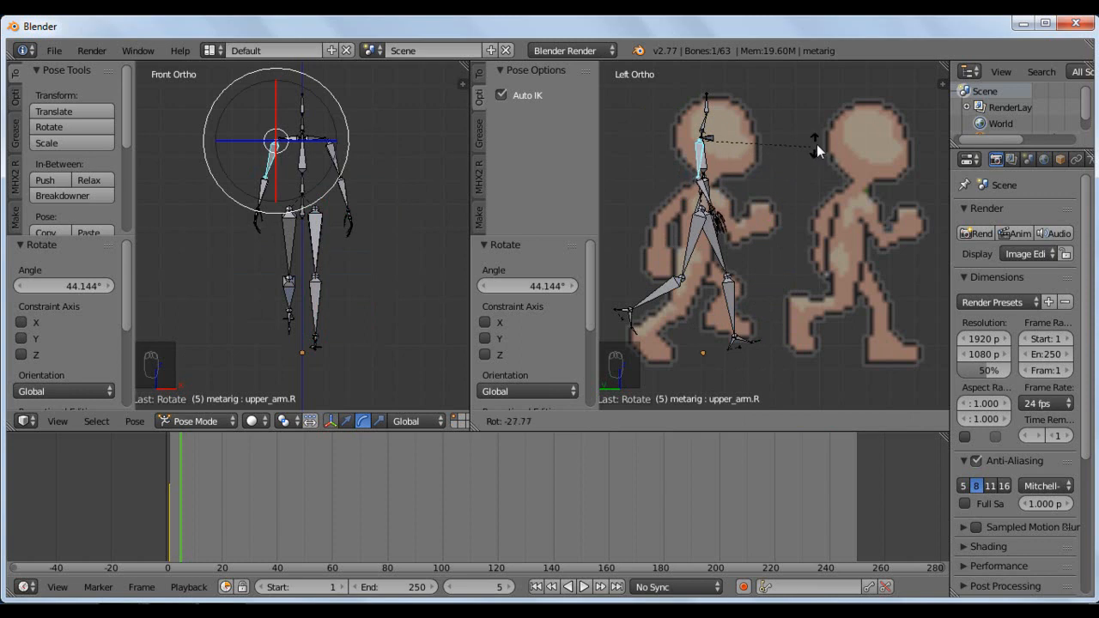
{"action": "left_click", "coordinate": [841, 130]}
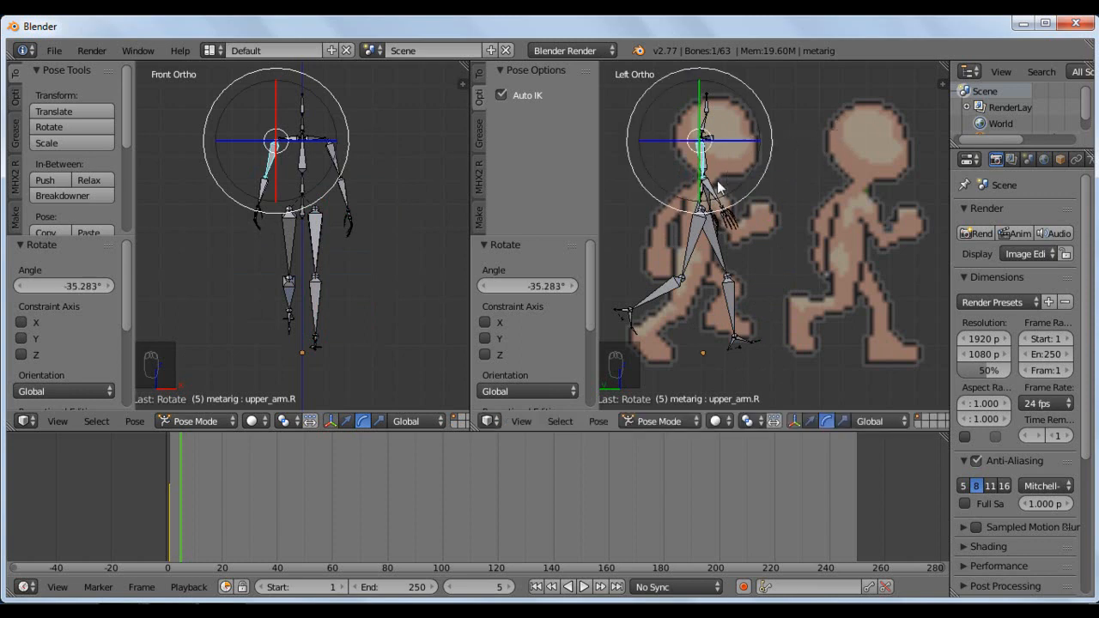
Bend the right forearm forward about -24.6° in the Left Ortho view.
{"action": "scroll", "coordinate": [718, 188], "scroll_direction": "up", "scroll_amount": 2, "text": "shift"}
{"action": "scroll", "coordinate": [718, 187], "scroll_direction": "up", "scroll_amount": 2}
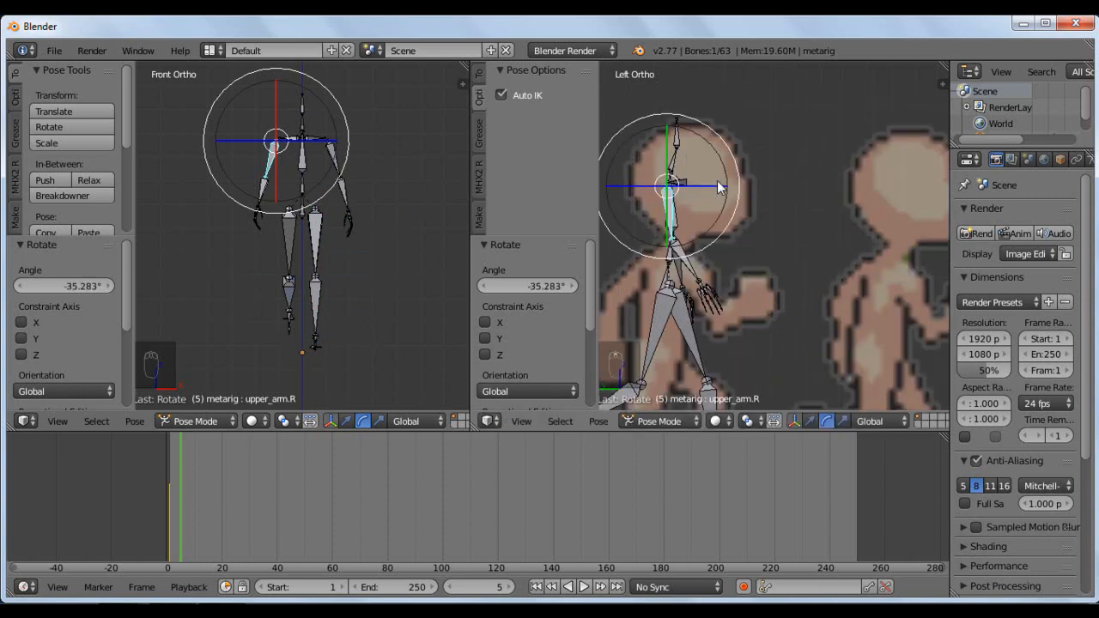
{"action": "right_click", "coordinate": [687, 268]}
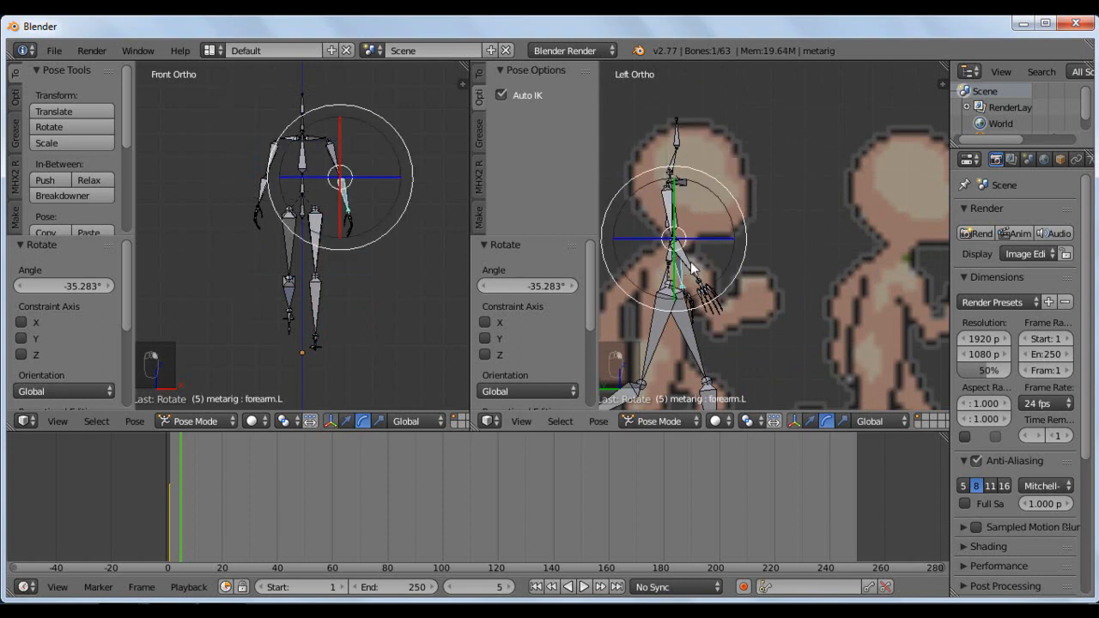
{"action": "right_click", "coordinate": [264, 193]}
{"action": "left_click_drag", "start_coordinate": [744, 221], "coordinate": [709, 250]}
{"action": "scroll", "coordinate": [709, 249], "scroll_direction": "down", "scroll_amount": 4}
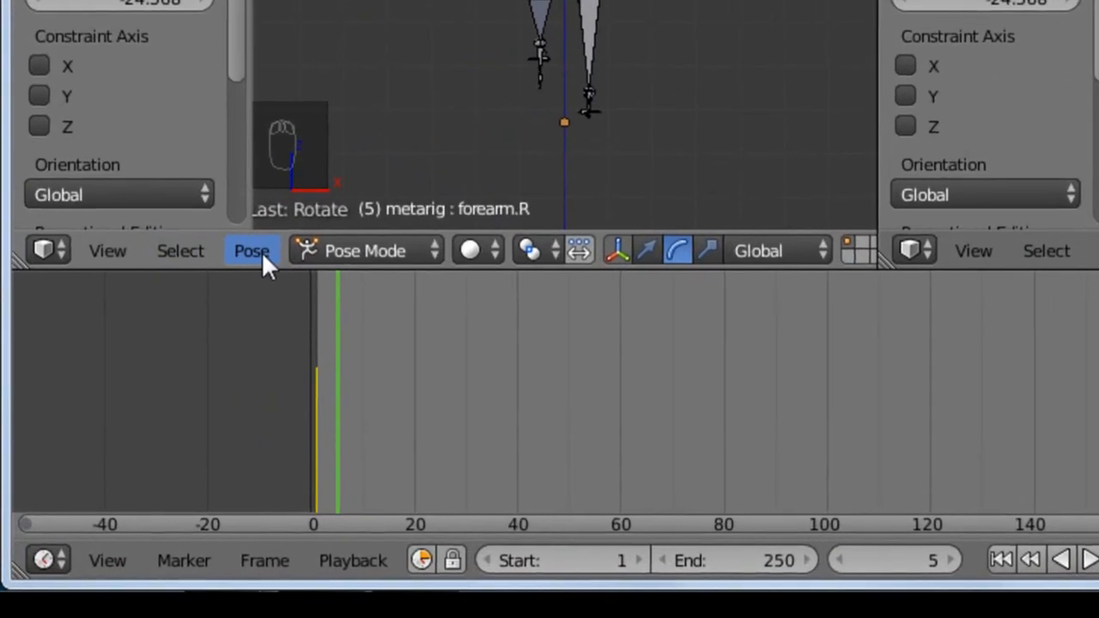
Insert a Whole Character keyframe for the second pose at frame 5.
{"action": "left_click", "coordinate": [138, 422]}
{"action": "mouse_move", "coordinate": [309, 98]}
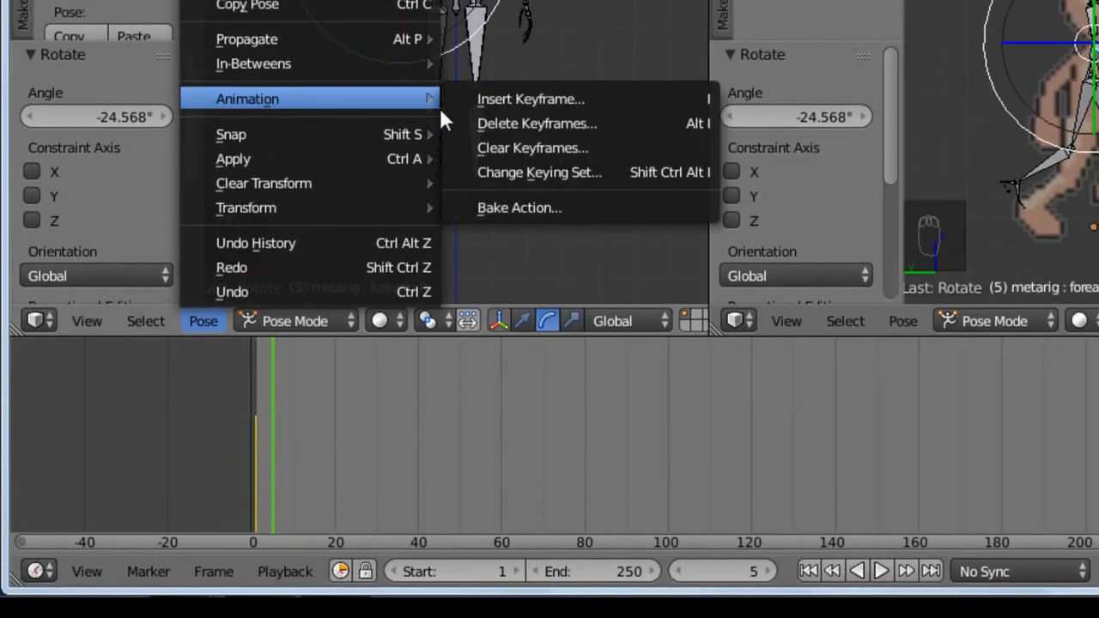
{"action": "left_click", "coordinate": [542, 98]}
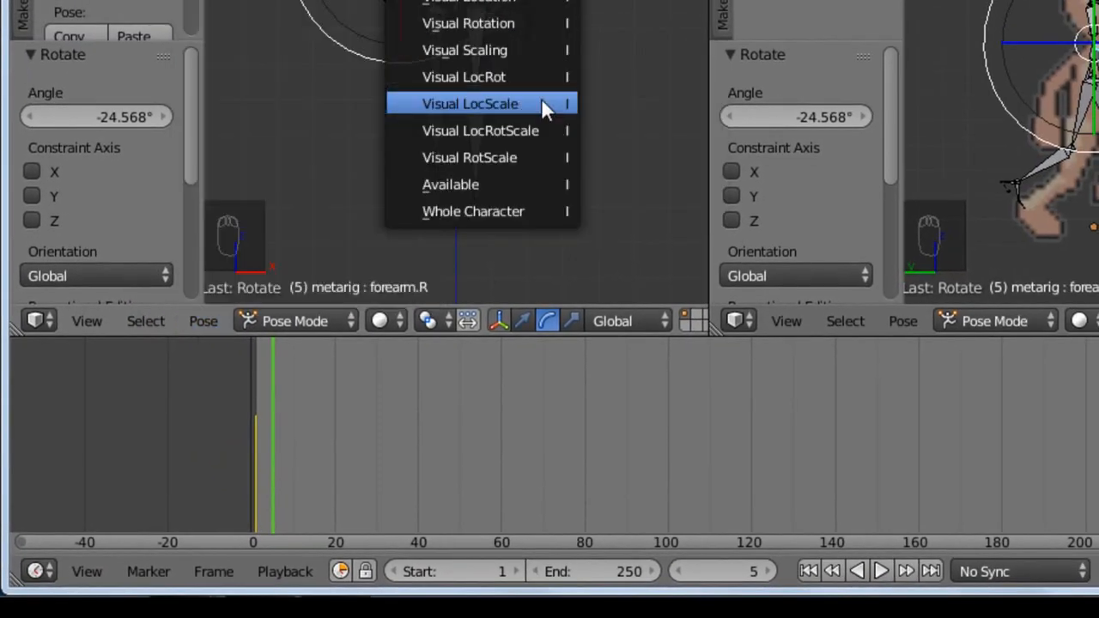
{"action": "left_click", "coordinate": [504, 207]}
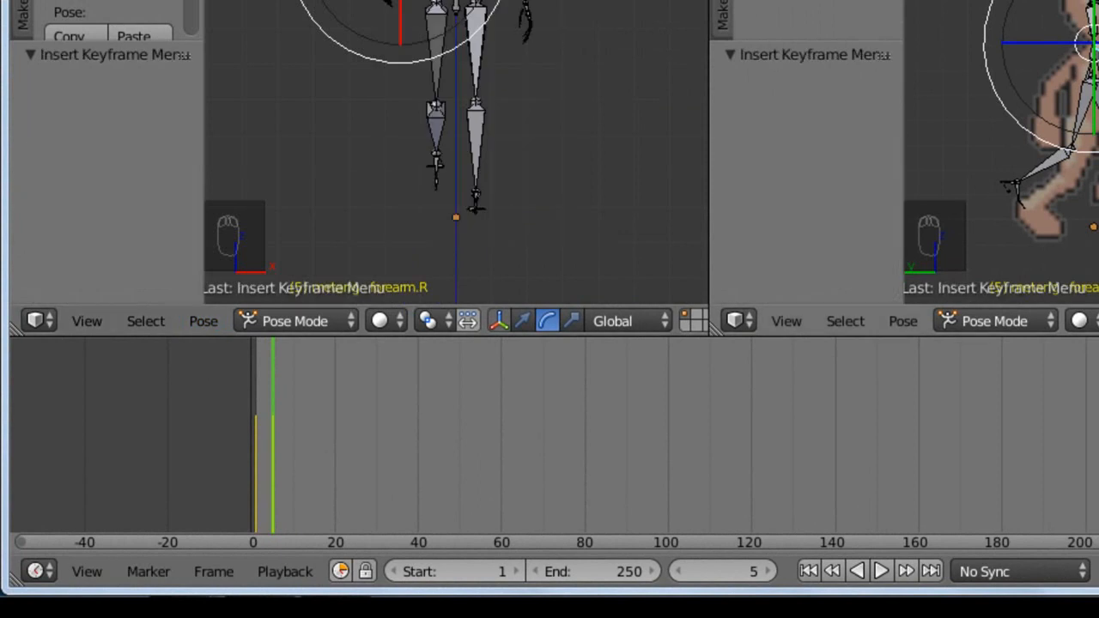
Deselect all bones and set the timeline's current frame to 10.
{"action": "key", "text": "a"}
{"action": "key", "text": "a"}
{"action": "key", "text": "a"}
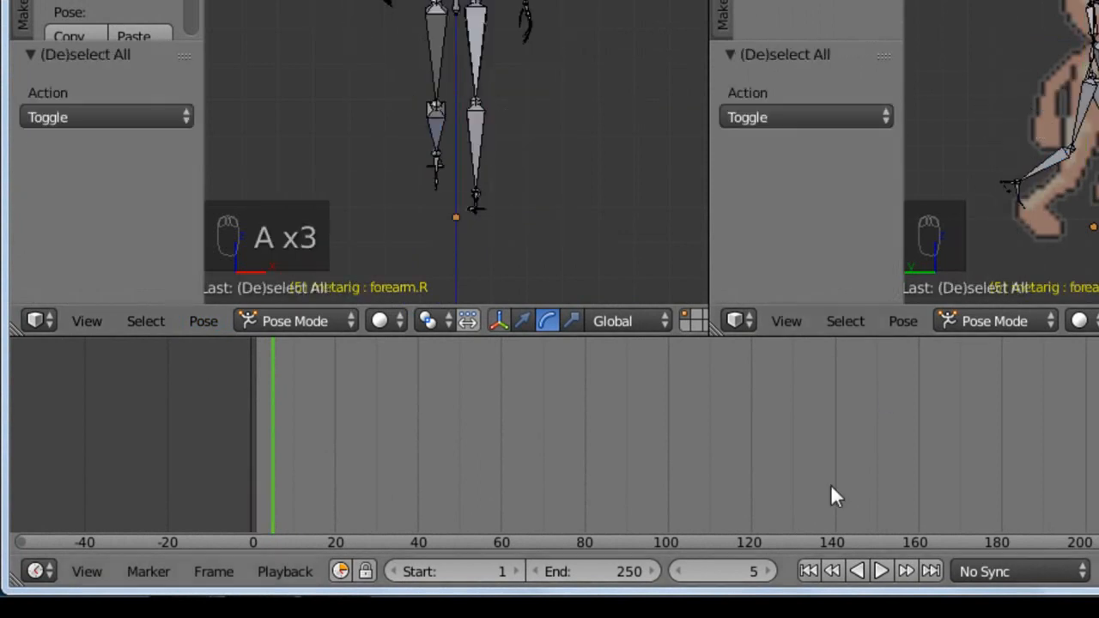
{"action": "left_click", "coordinate": [740, 569]}
{"action": "type", "text": "10"}
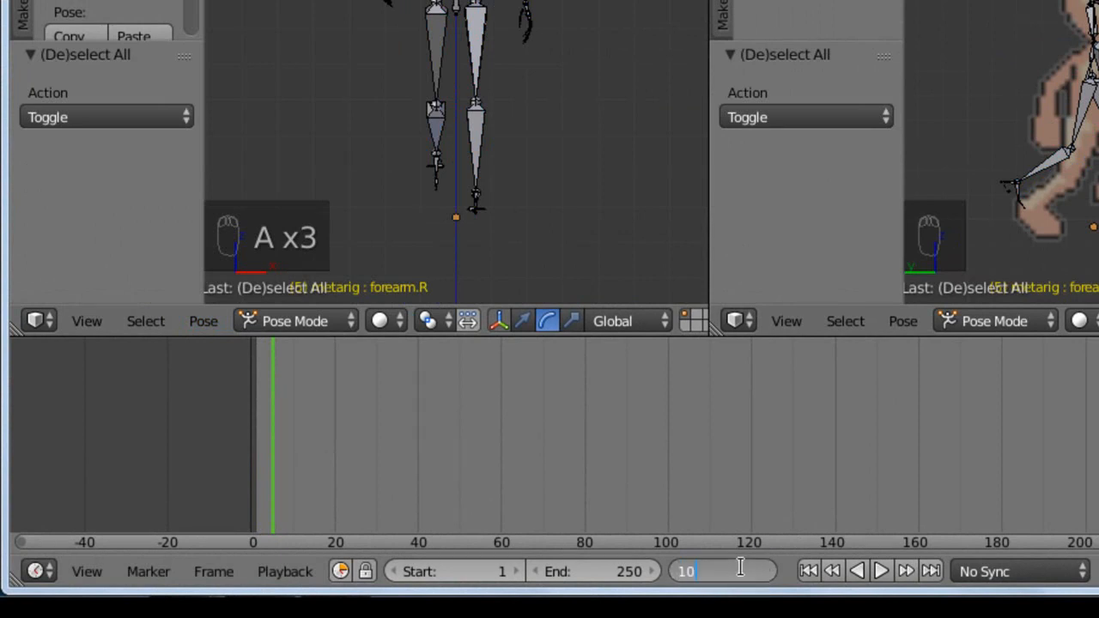
{"action": "key", "text": "Return"}
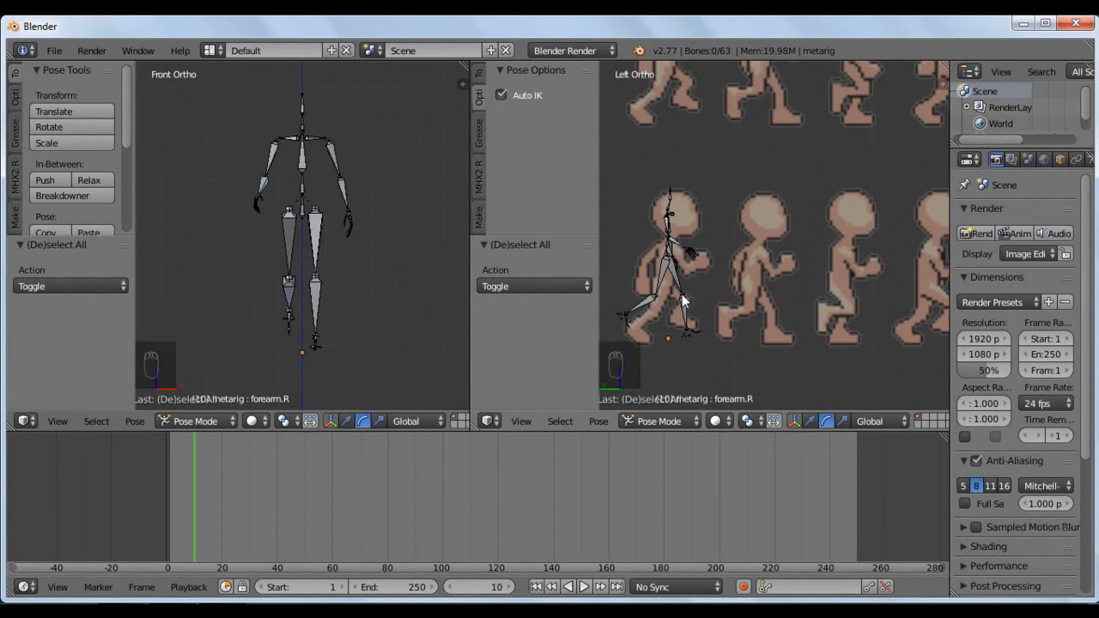
Pose the legs for the third sprite in the Left Ortho view, rotating the left thigh about 20.2° and the right shin about 17.4°.
{"action": "right_click", "coordinate": [685, 301]}
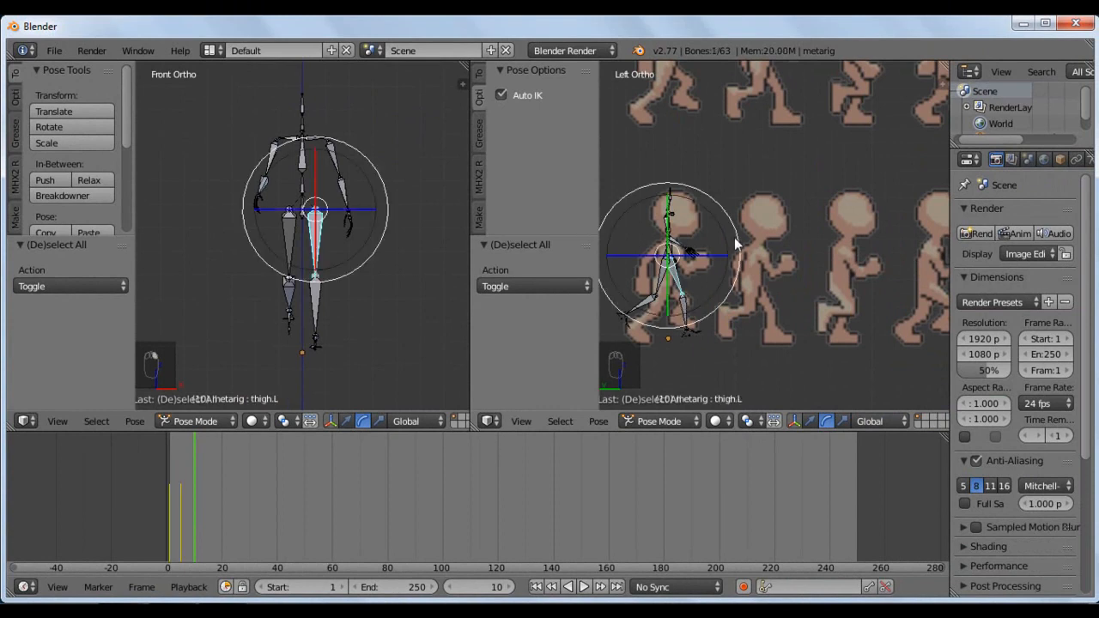
{"action": "key", "text": "r"}
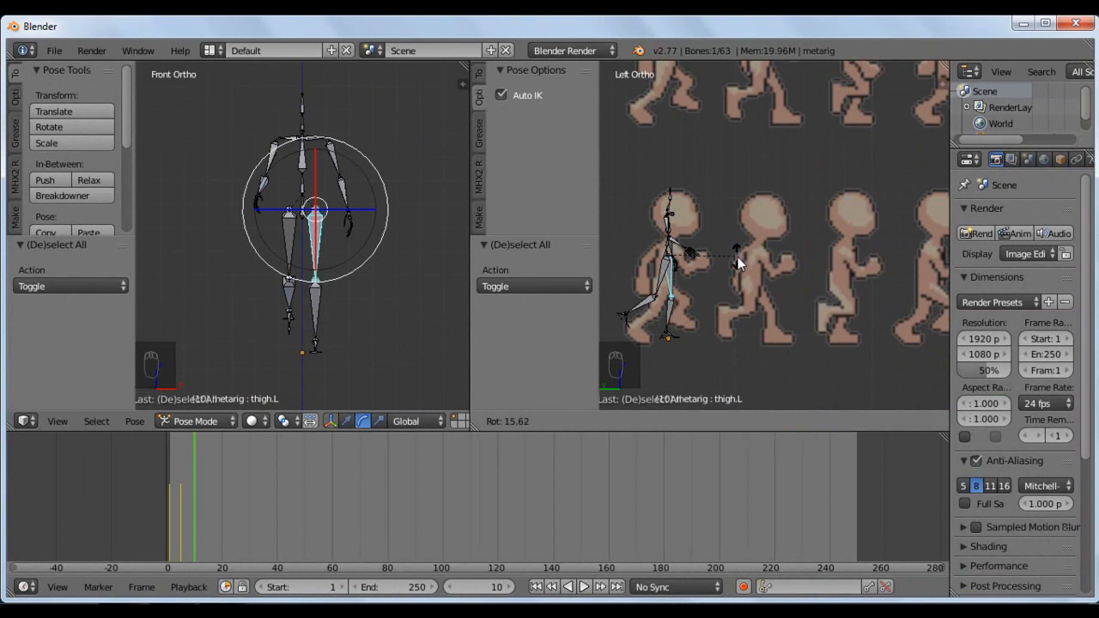
{"action": "left_click", "coordinate": [739, 266]}
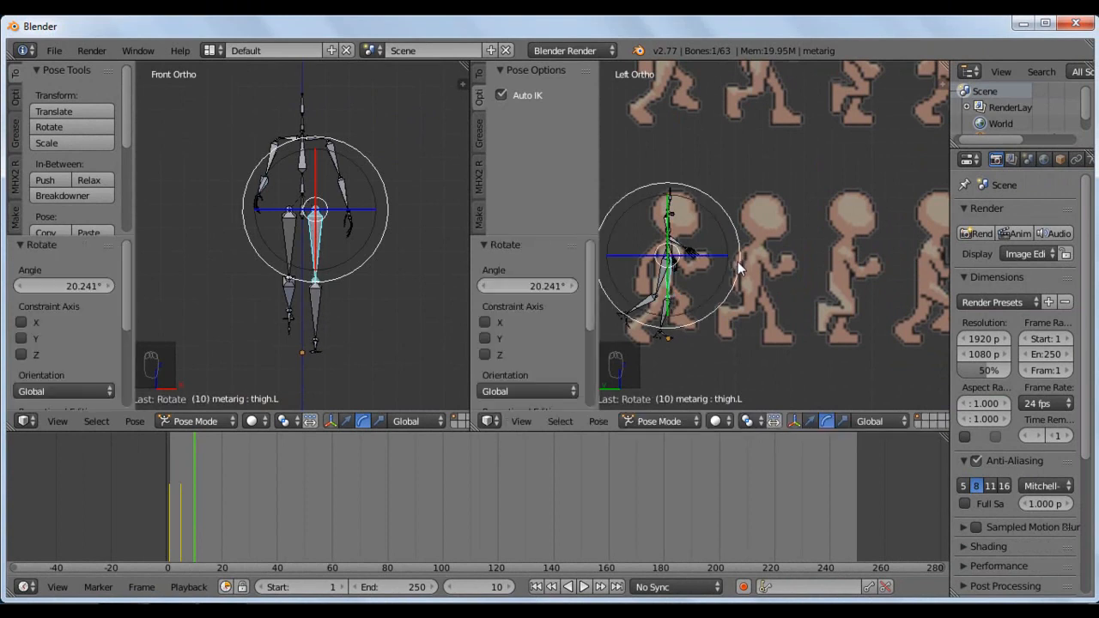
{"action": "right_click", "coordinate": [646, 306]}
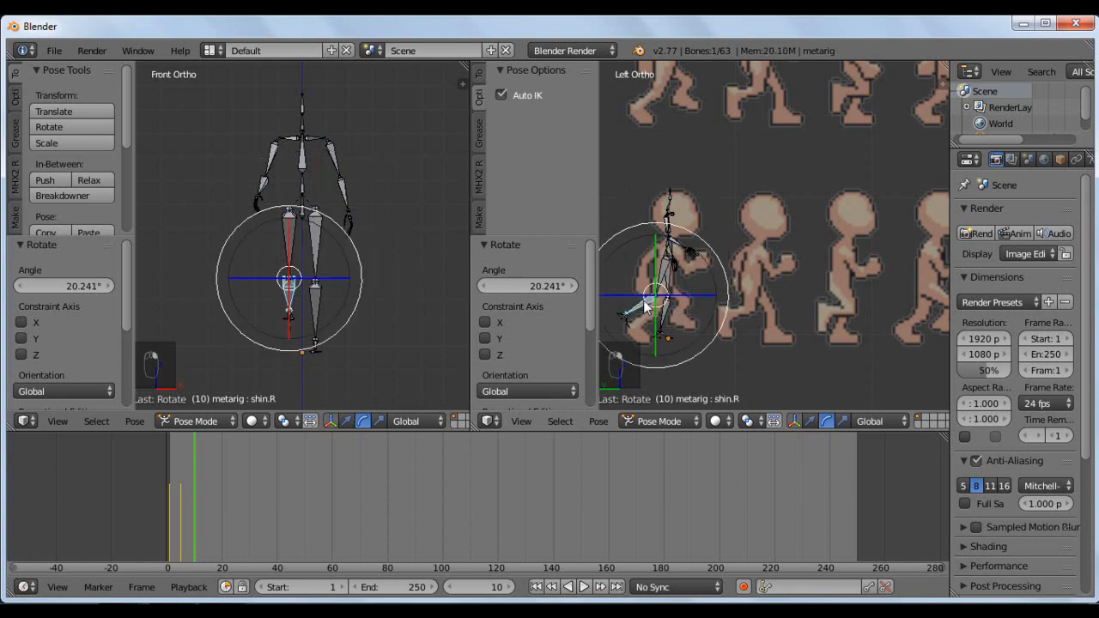
{"action": "key", "text": "r"}
{"action": "left_click", "coordinate": [694, 242]}
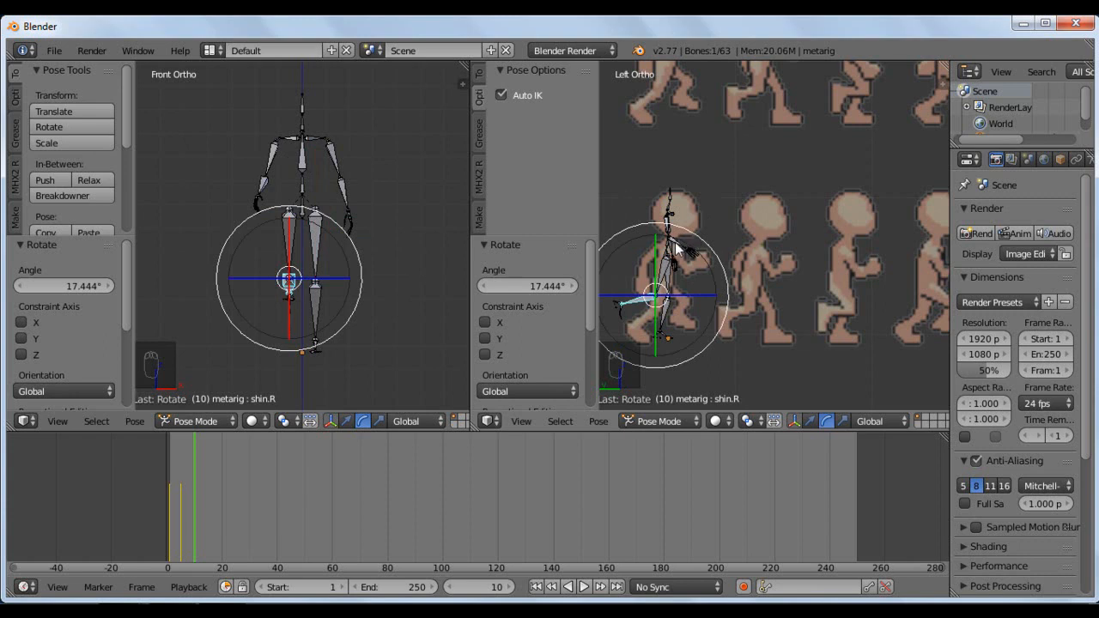
Swing the right upper arm back about 35.3° in the Left Ortho view to match the third sprite.
{"action": "right_click", "coordinate": [266, 186]}
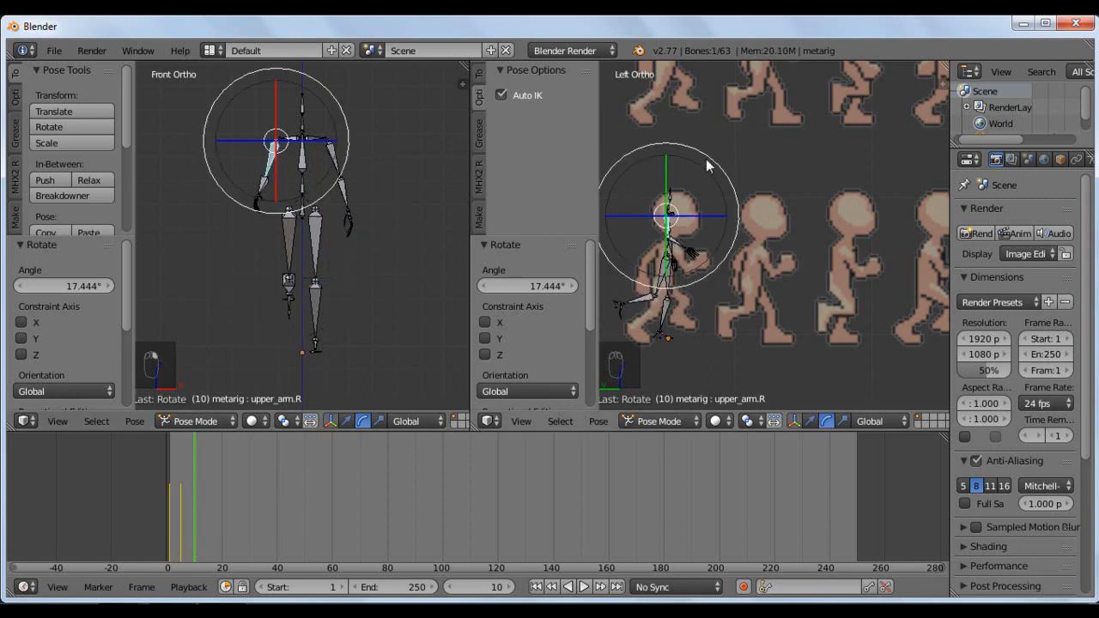
{"action": "key", "text": "r"}
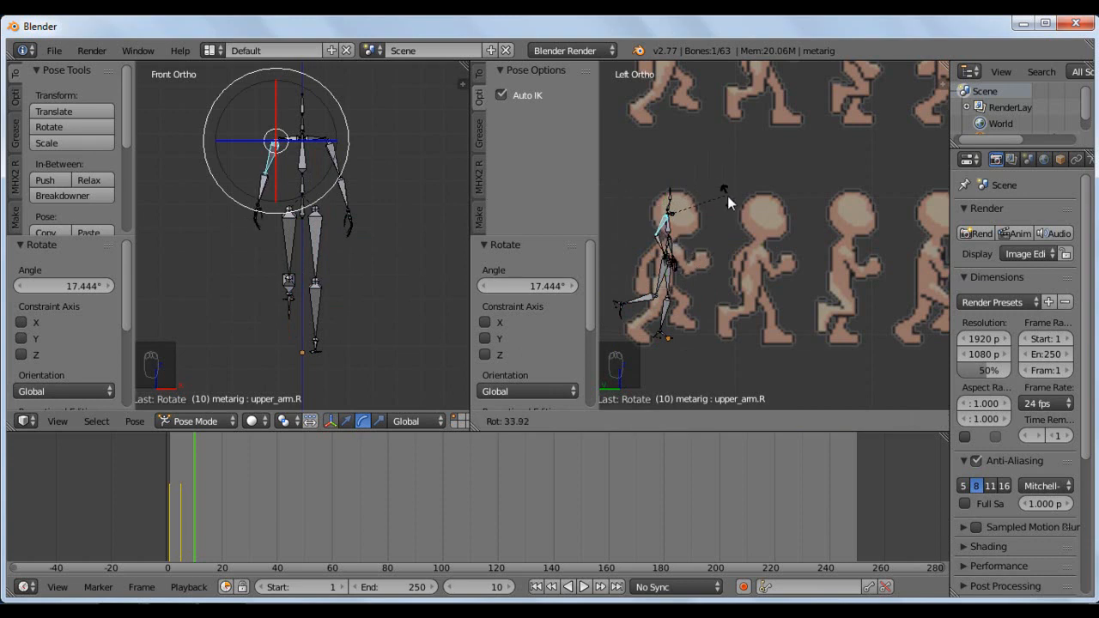
{"action": "left_click", "coordinate": [721, 203]}
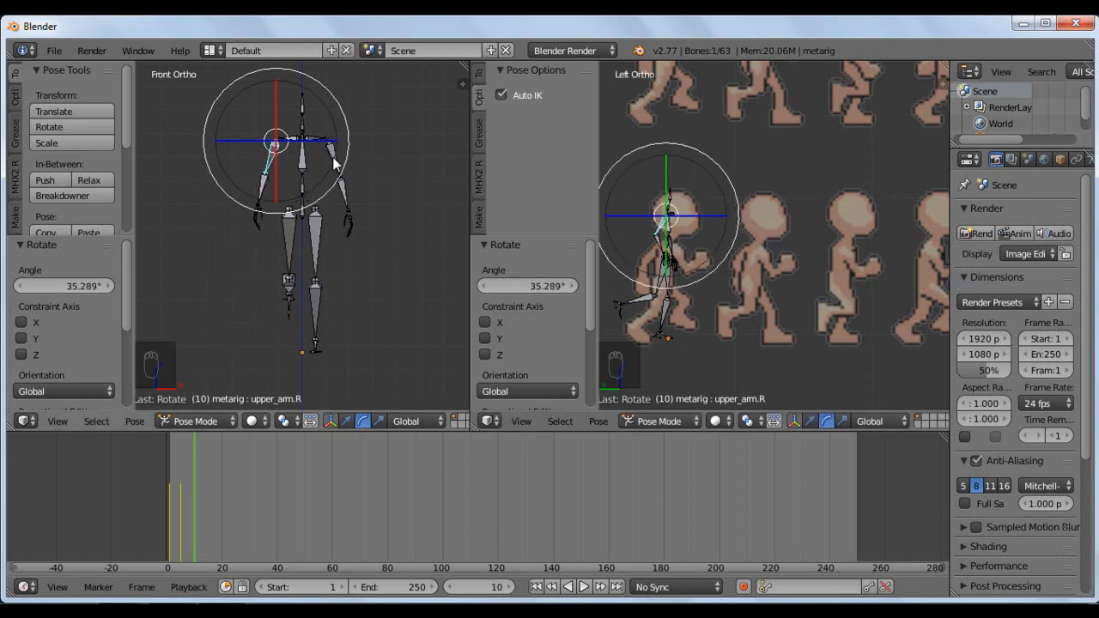
Pose the left arm for the third sprite, rotating the upper arm about -10.3° and the forearm about -23° in the Left Ortho view.
{"action": "right_click", "coordinate": [333, 160]}
{"action": "key", "text": "r"}
{"action": "left_click", "coordinate": [744, 225]}
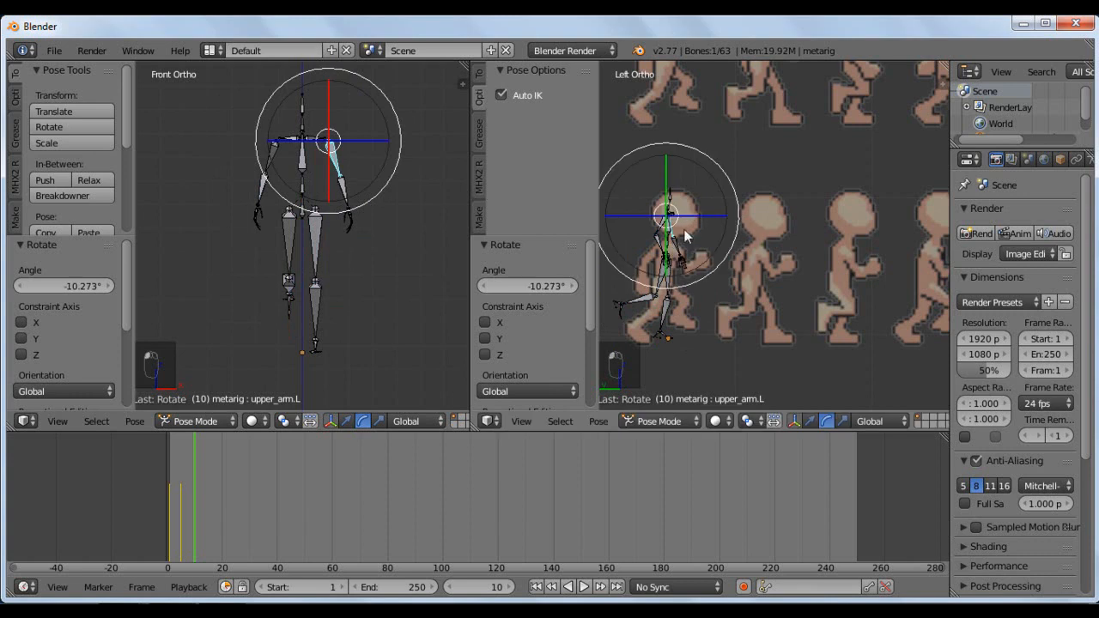
{"action": "right_click", "coordinate": [346, 198]}
{"action": "key", "text": "r"}
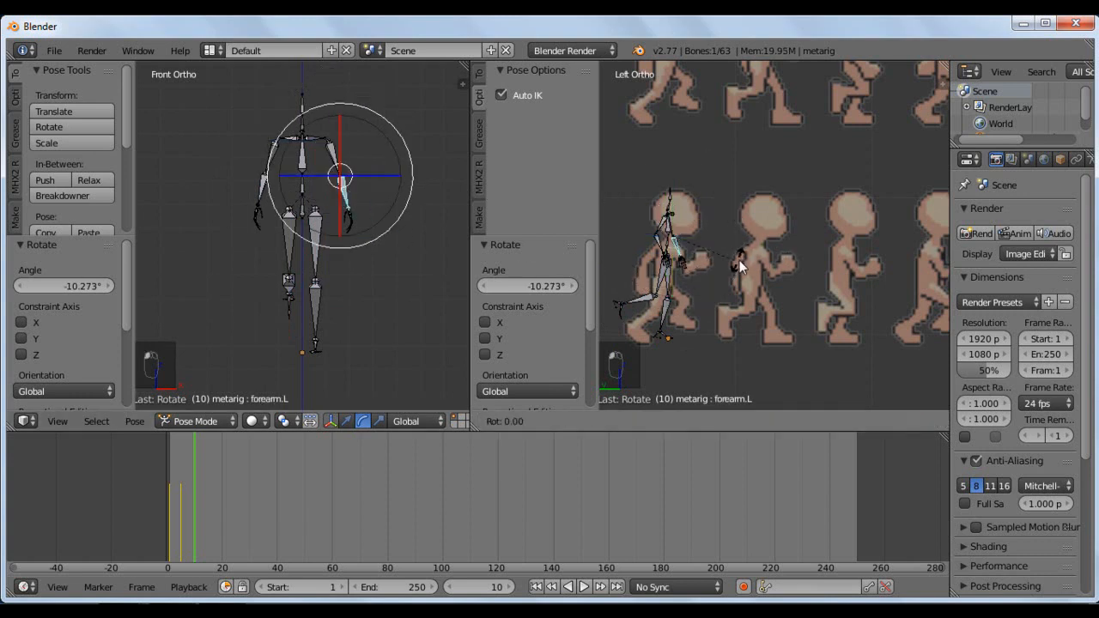
{"action": "left_click", "coordinate": [769, 233]}
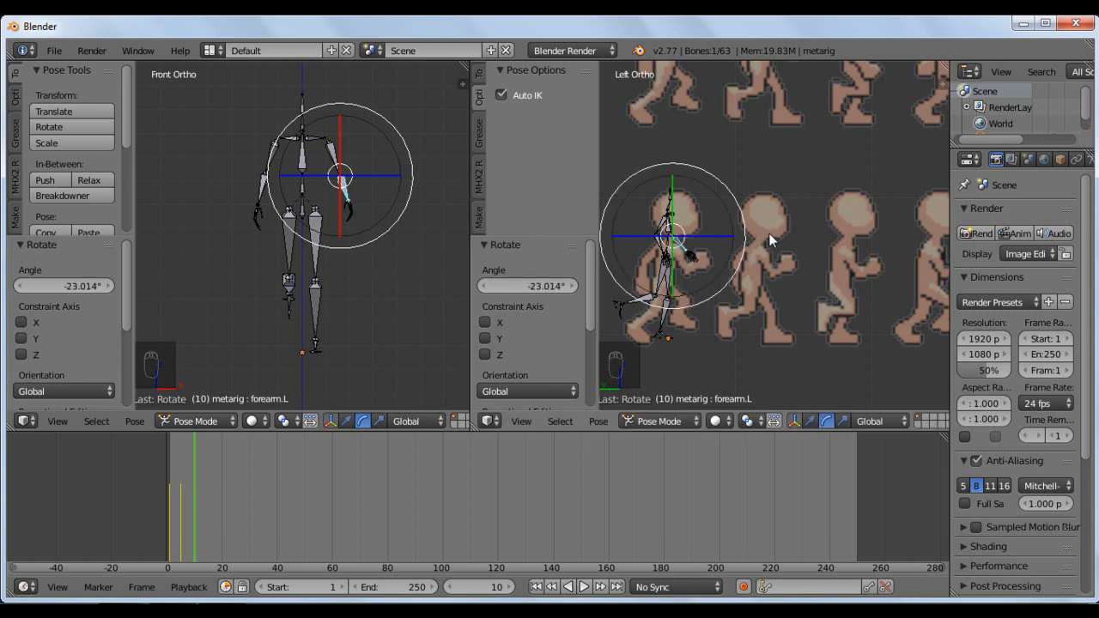
Insert a Whole Character keyframe for the third pose at frame 10.
{"action": "left_click", "coordinate": [144, 421]}
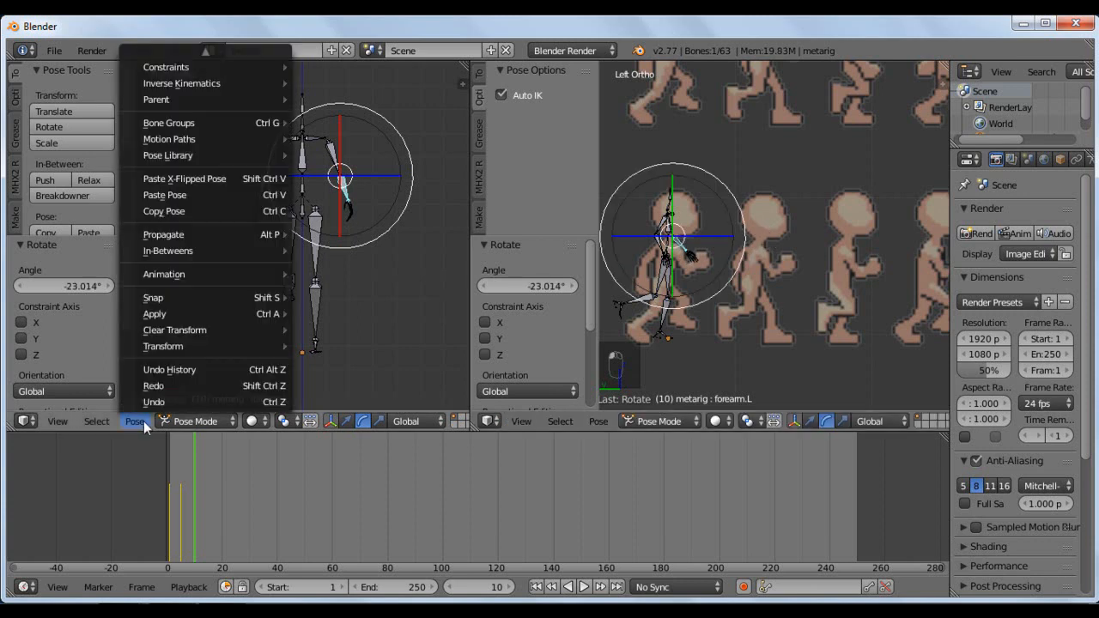
{"action": "mouse_move", "coordinate": [229, 275]}
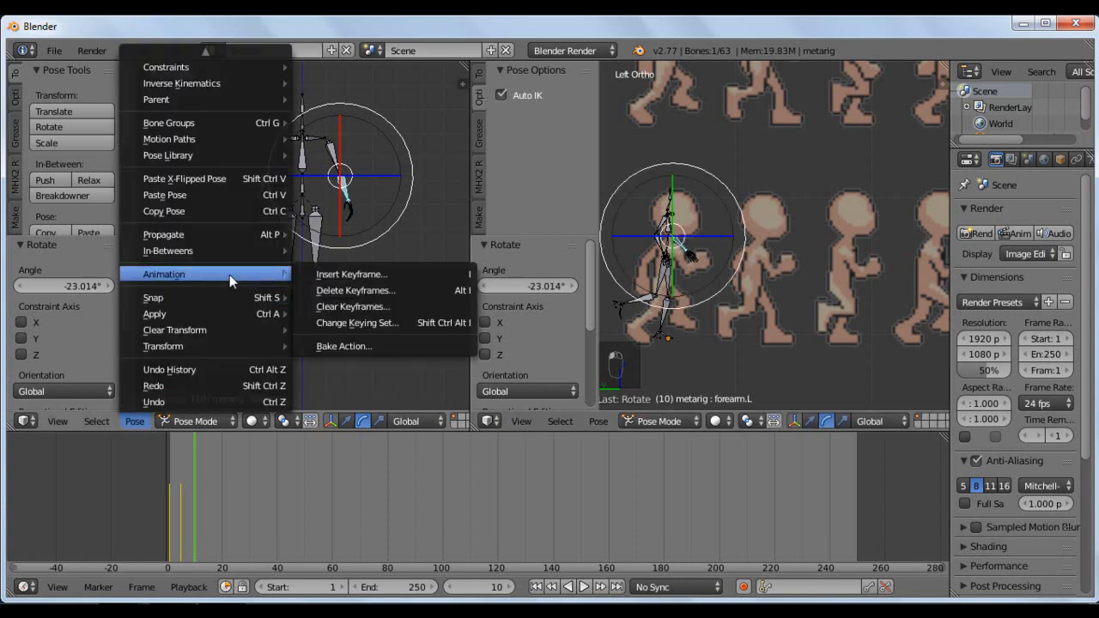
{"action": "left_click", "coordinate": [365, 274]}
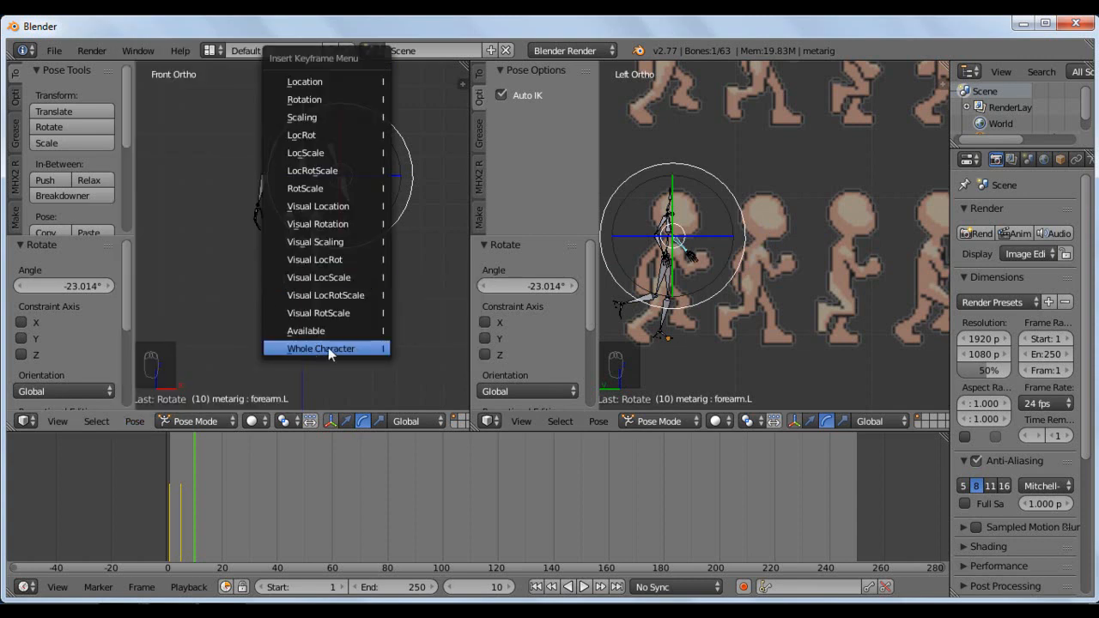
{"action": "left_click", "coordinate": [330, 348]}
Set the timeline's current frame to 15 and shrink the tool shelf beside the Left Ortho view.
{"action": "left_click", "coordinate": [481, 588]}
{"action": "type", "text": "15"}
{"action": "key", "text": "Return"}
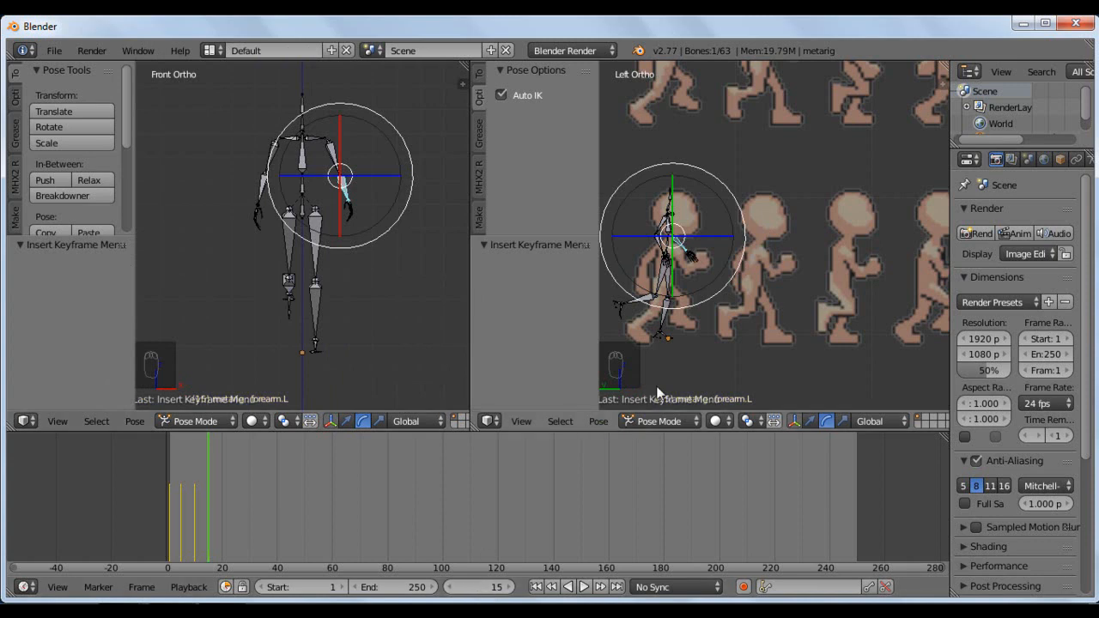
{"action": "left_click_drag", "start_coordinate": [598, 337], "coordinate": [498, 336]}
Bring the right leg forward for the fourth pose, rotating the thigh about -57.7° and the shin about -13.5° in the Left Ortho view.
{"action": "scroll", "coordinate": [629, 343], "scroll_direction": "down", "scroll_amount": 3}
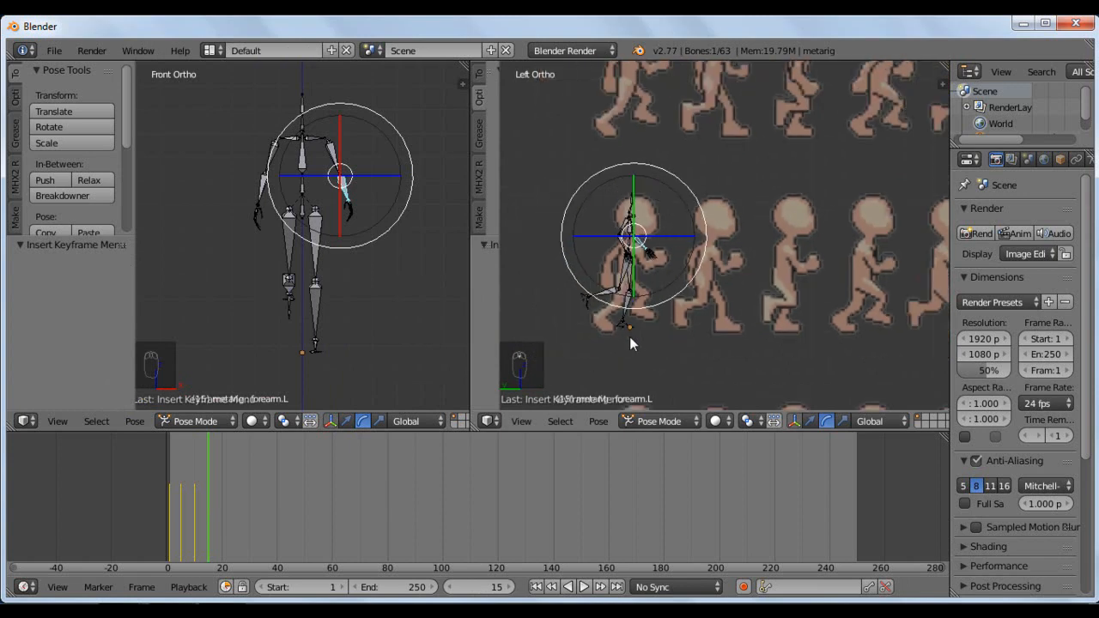
{"action": "scroll", "coordinate": [629, 344], "scroll_direction": "up", "scroll_amount": 1, "text": "ctrl"}
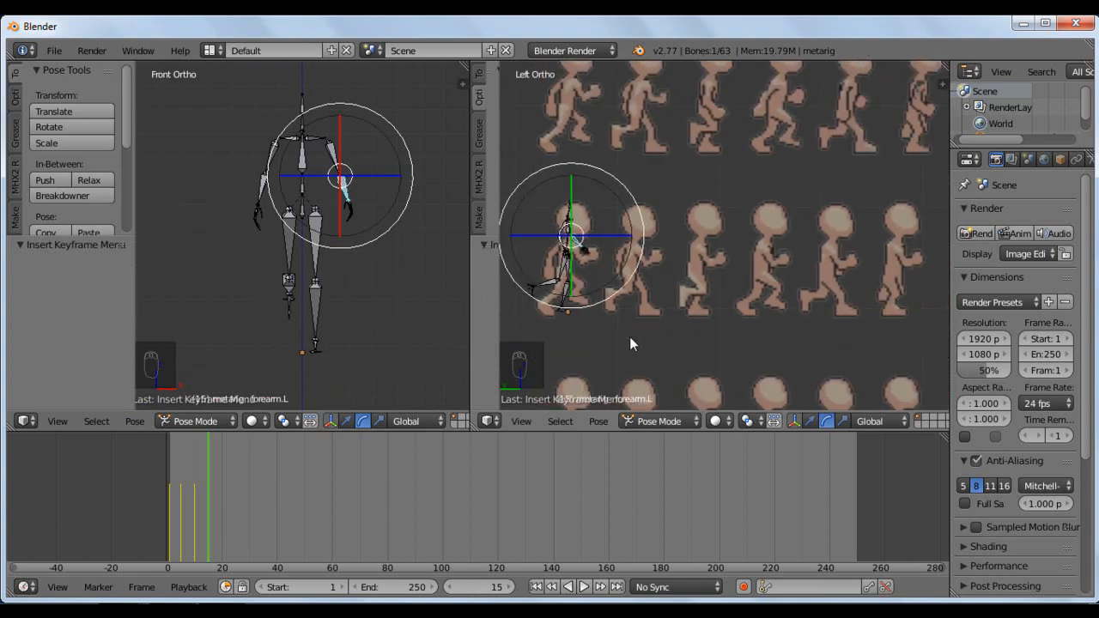
{"action": "right_click", "coordinate": [563, 272]}
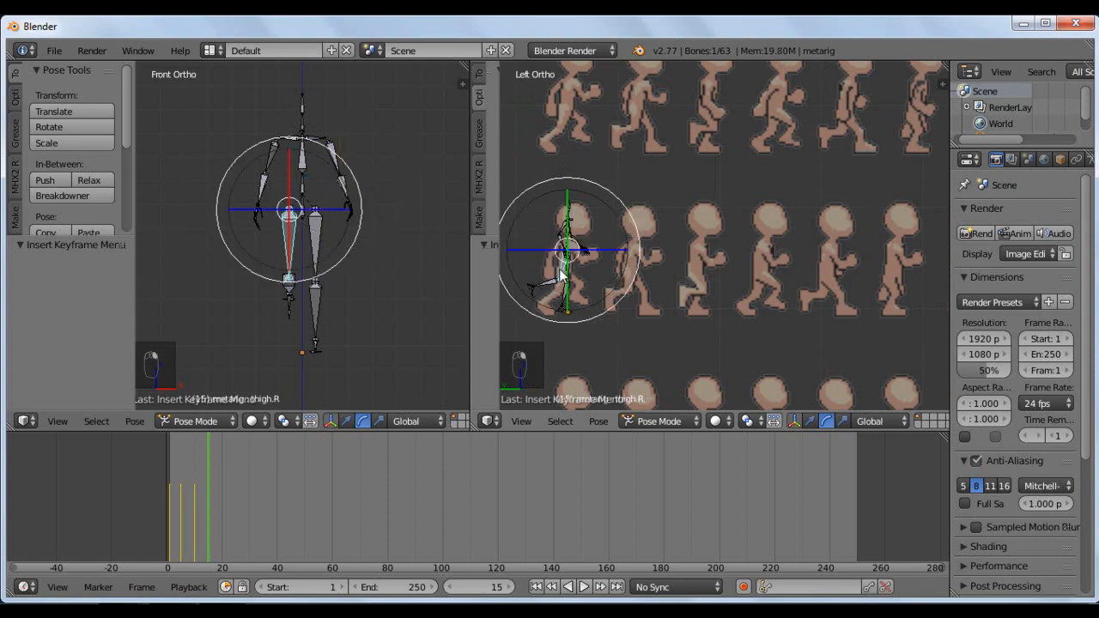
{"action": "key", "text": "r"}
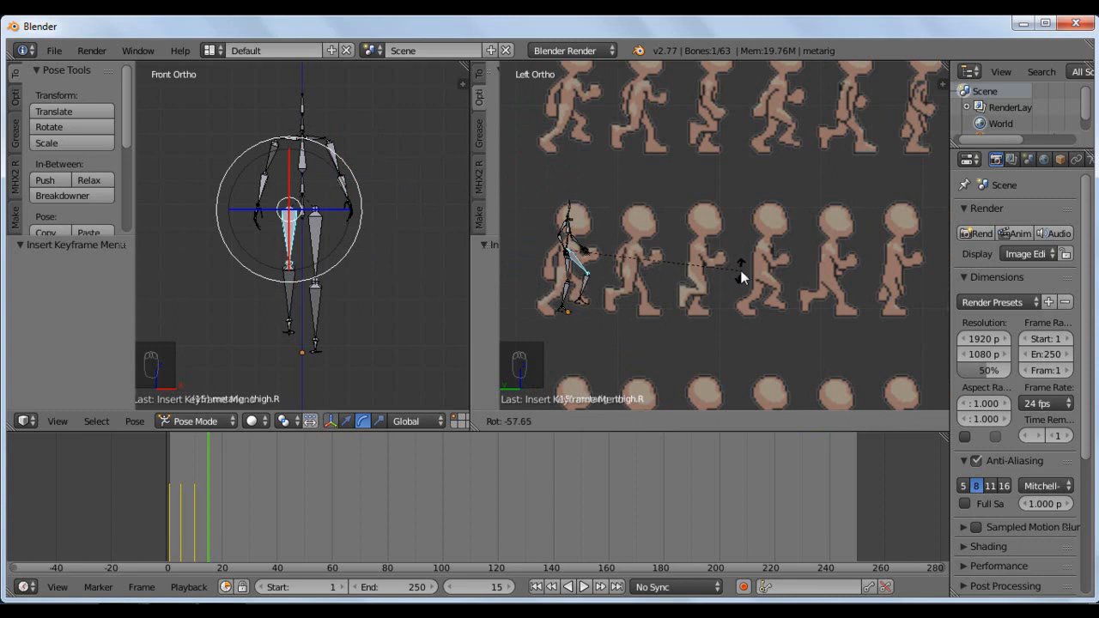
{"action": "left_click", "coordinate": [734, 271]}
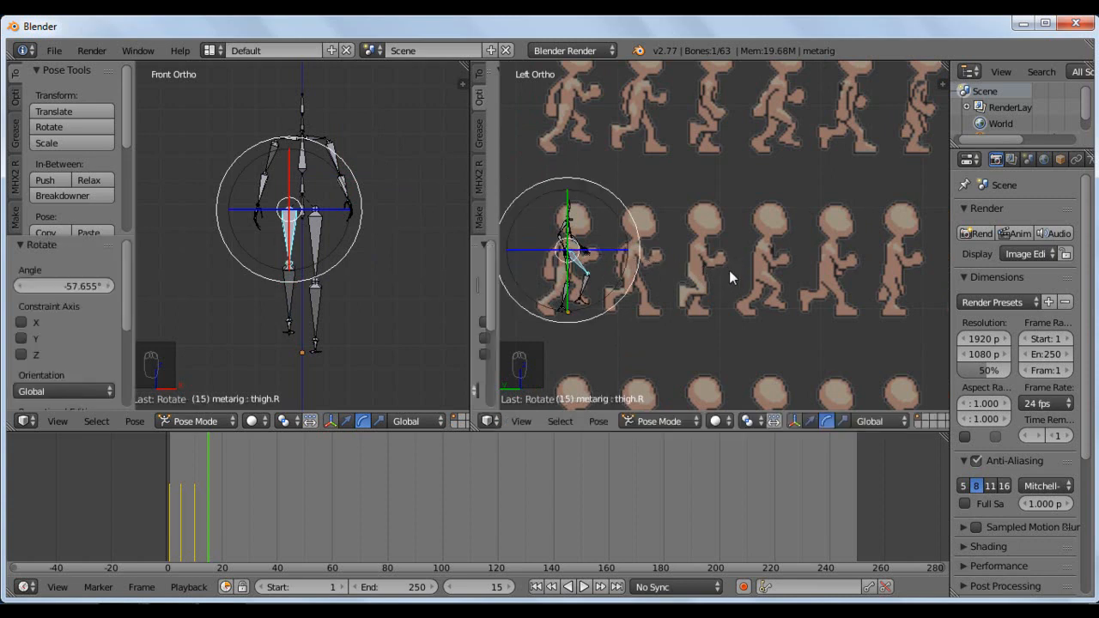
{"action": "right_click", "coordinate": [587, 298]}
{"action": "key", "text": "r"}
{"action": "left_click", "coordinate": [592, 316]}
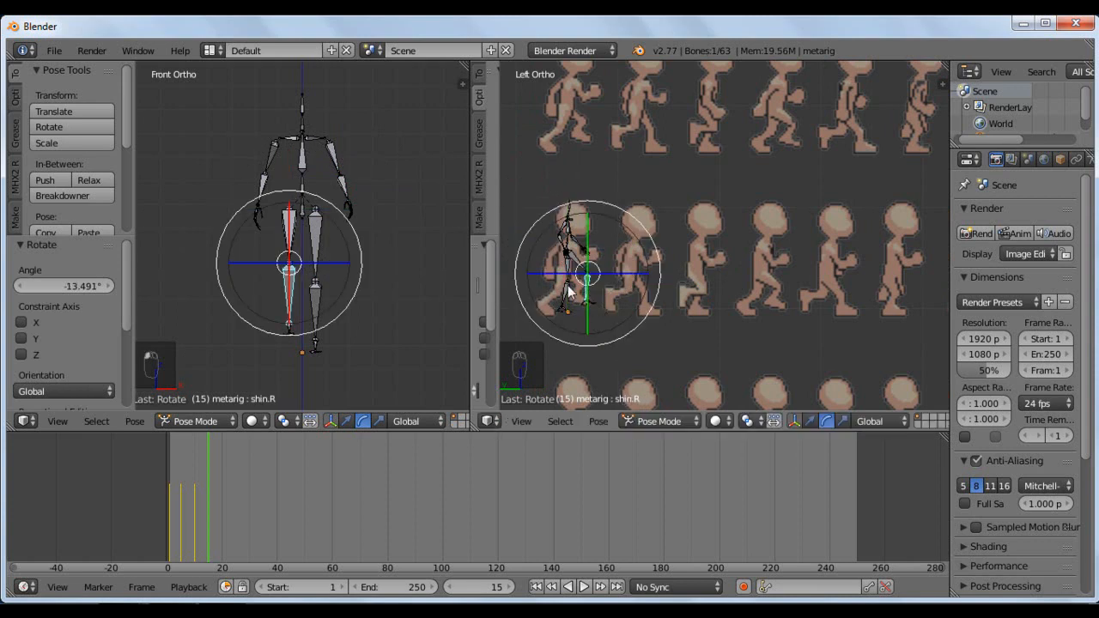
Move the left leg back for the fourth pose, rotating the thigh about 17.8° and the shin about 11.4° in the Left Ortho view.
{"action": "right_click", "coordinate": [568, 292]}
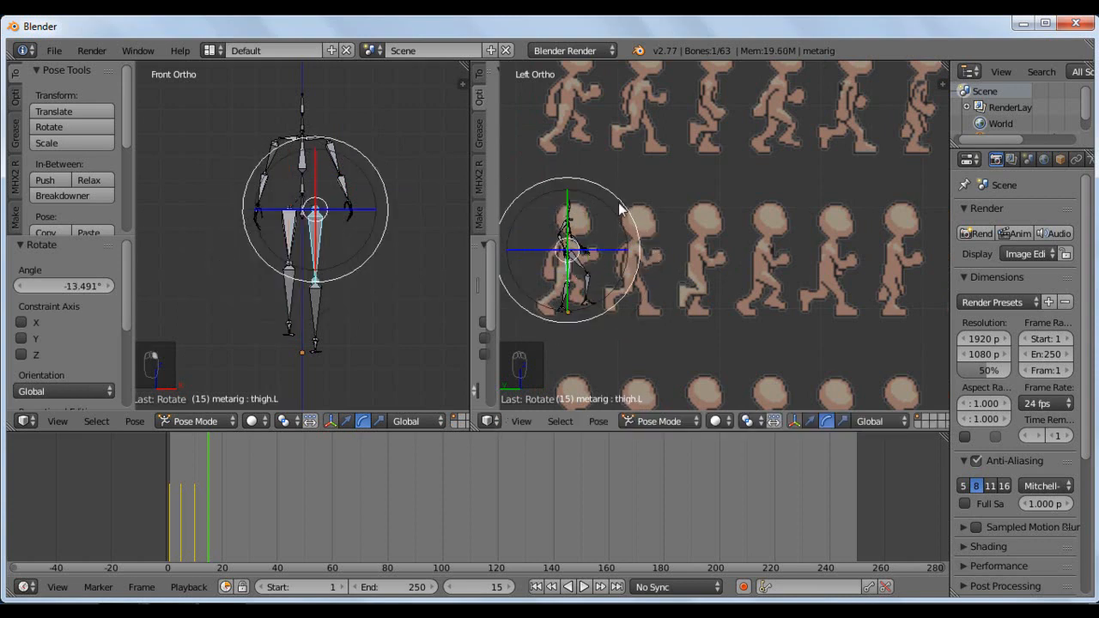
{"action": "key", "text": "r"}
{"action": "left_click", "coordinate": [638, 228]}
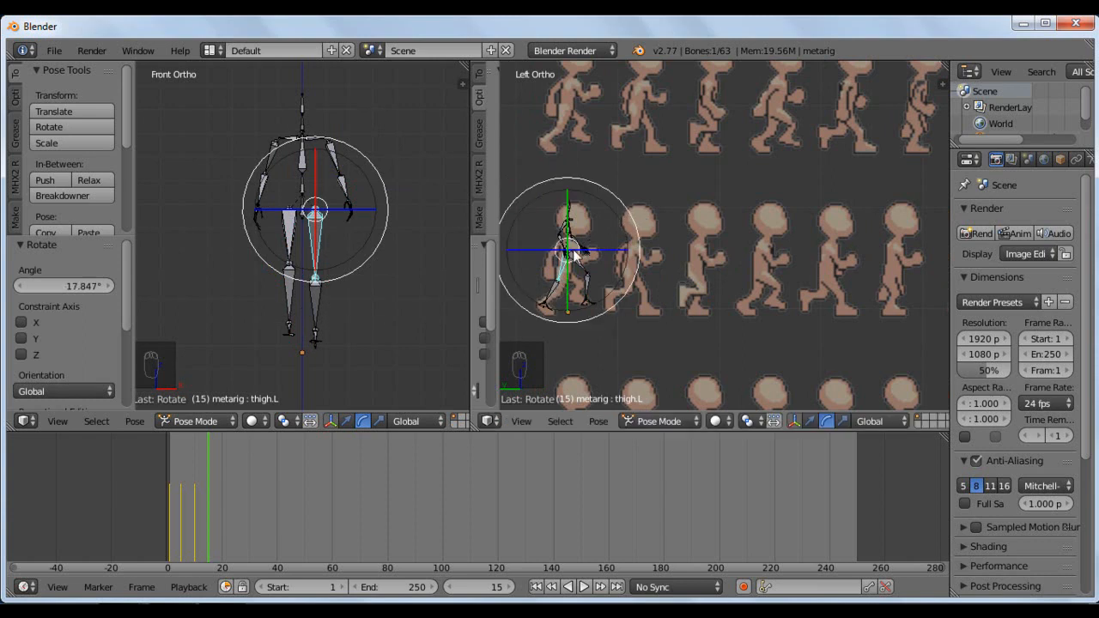
{"action": "right_click", "coordinate": [557, 294]}
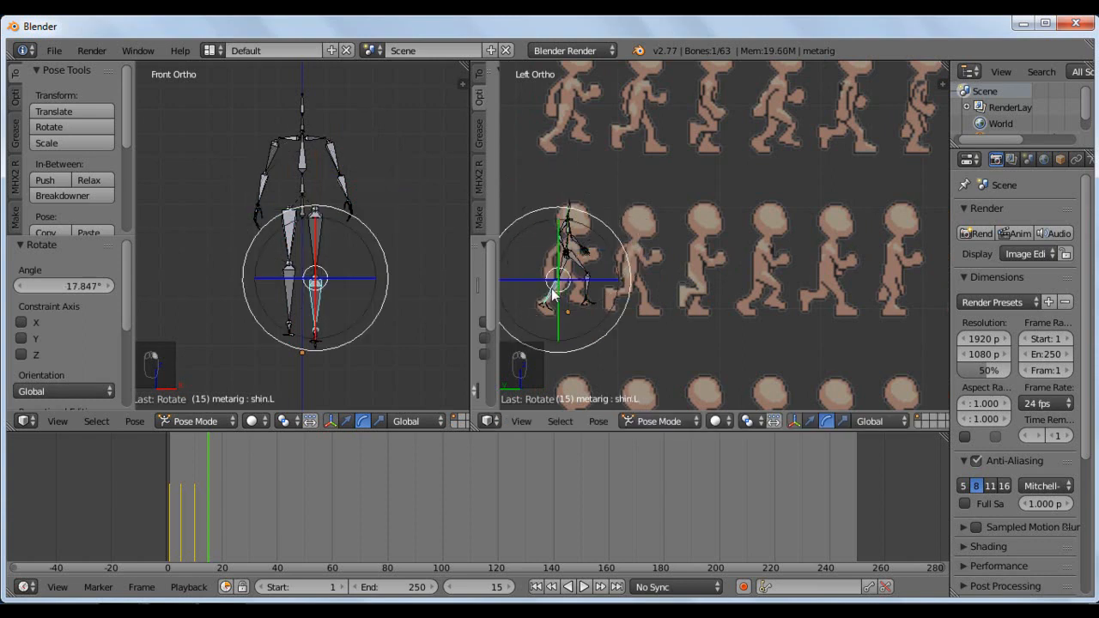
{"action": "key", "text": "r"}
{"action": "left_click", "coordinate": [614, 241]}
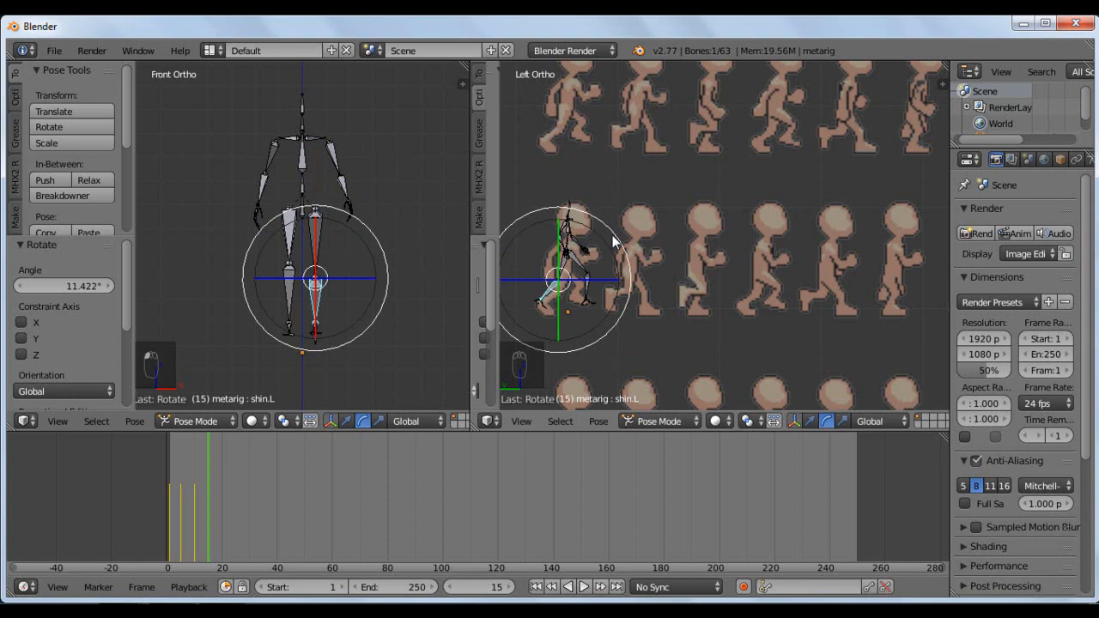
Pose the arms for the fourth sprite, rotating the right upper arm about -34.5° and the left upper arm about 47° in the Left Ortho view.
{"action": "right_click", "coordinate": [273, 153]}
{"action": "key", "text": "r"}
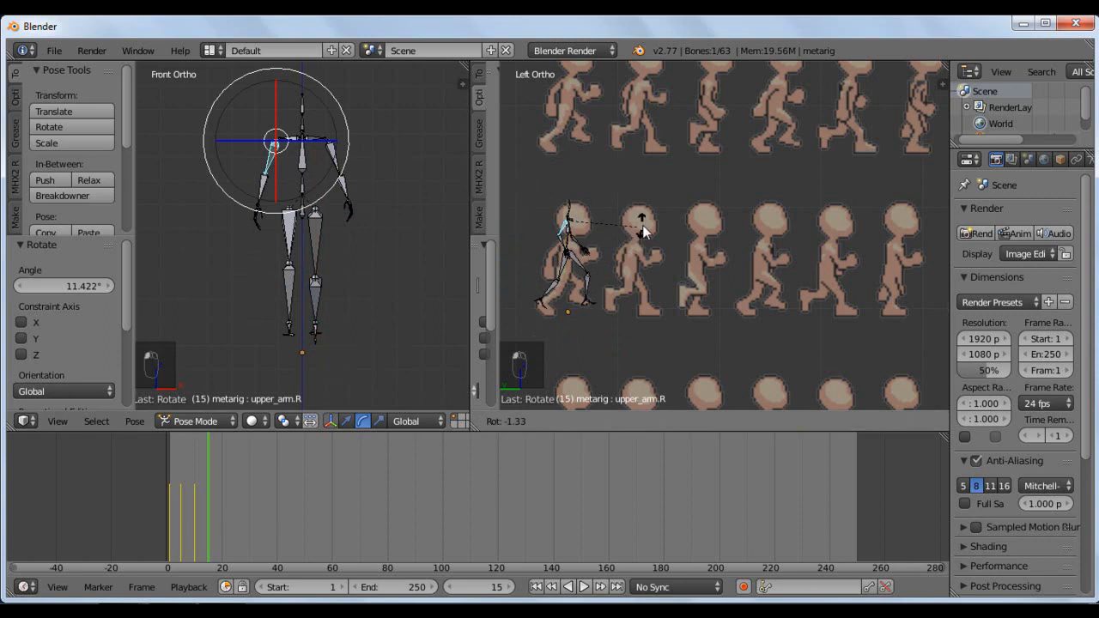
{"action": "left_click", "coordinate": [642, 178]}
{"action": "right_click", "coordinate": [333, 158]}
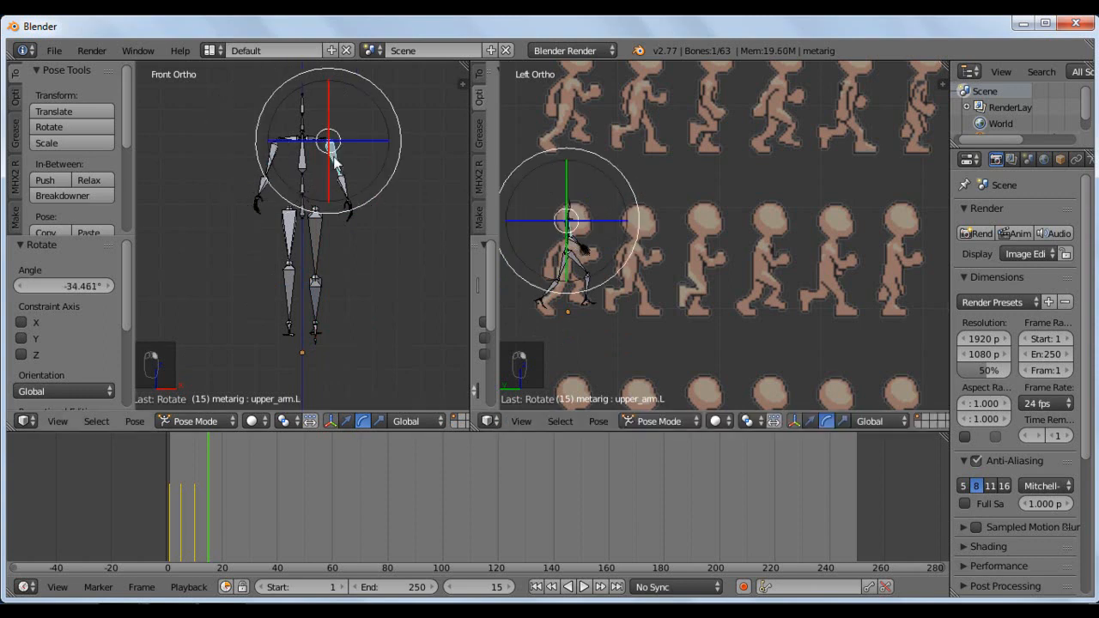
{"action": "key", "text": "r"}
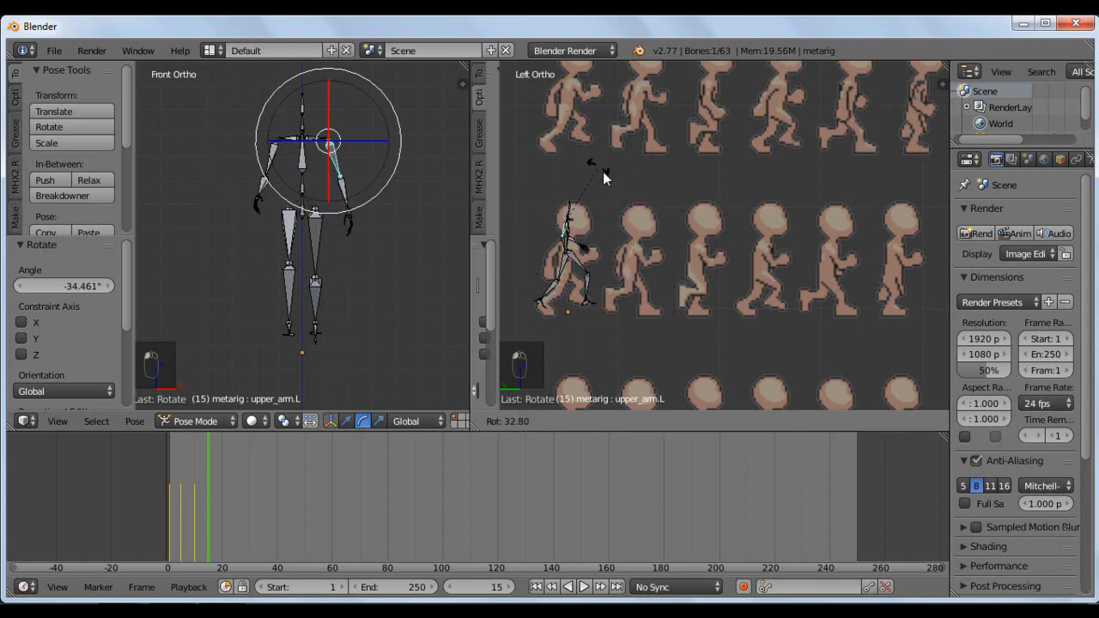
{"action": "left_click", "coordinate": [609, 178]}
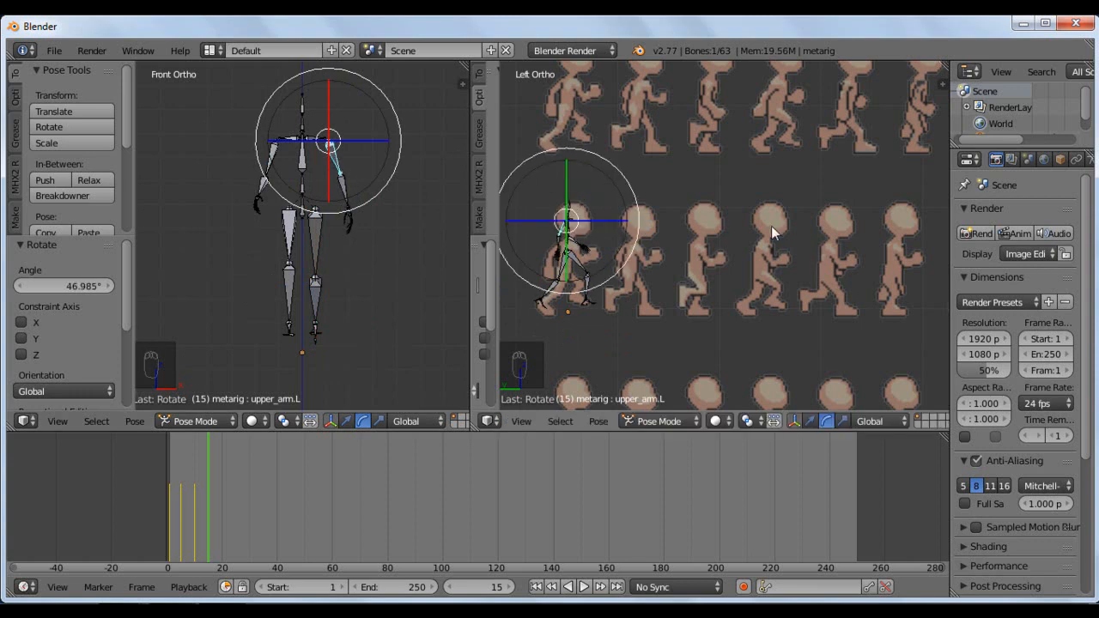
Insert a Whole Character keyframe for the fourth pose at frame 15, and open the current frame value for editing.
{"action": "left_click", "coordinate": [136, 421]}
{"action": "left_click", "coordinate": [135, 421]}
{"action": "left_click", "coordinate": [138, 420]}
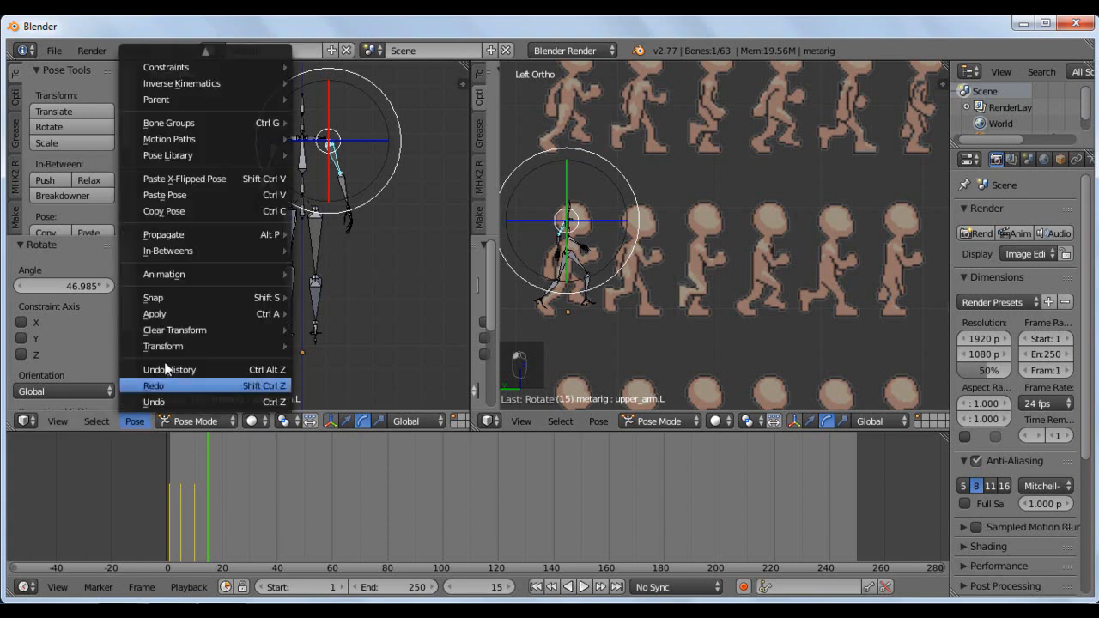
{"action": "mouse_move", "coordinate": [212, 274]}
{"action": "left_click", "coordinate": [348, 273]}
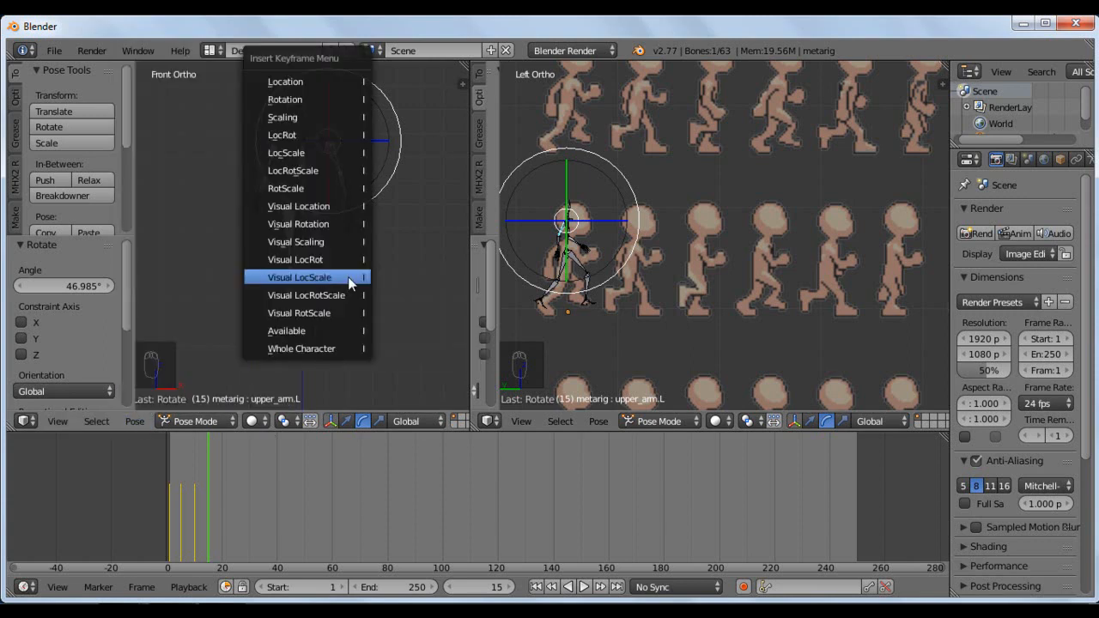
{"action": "left_click", "coordinate": [315, 348]}
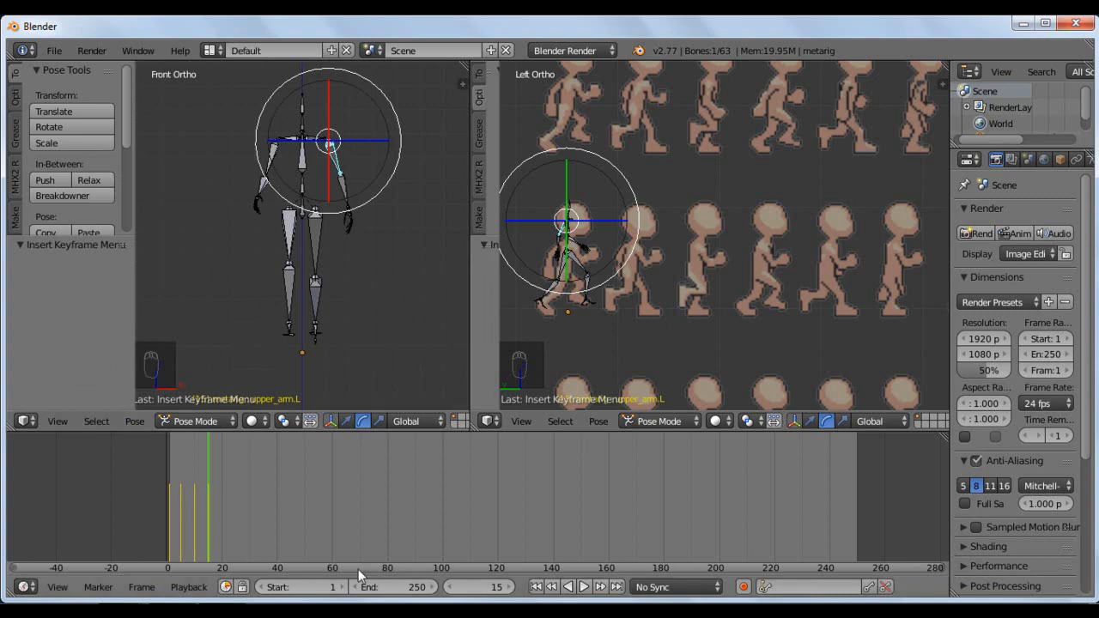
{"action": "left_click", "coordinate": [472, 586]}
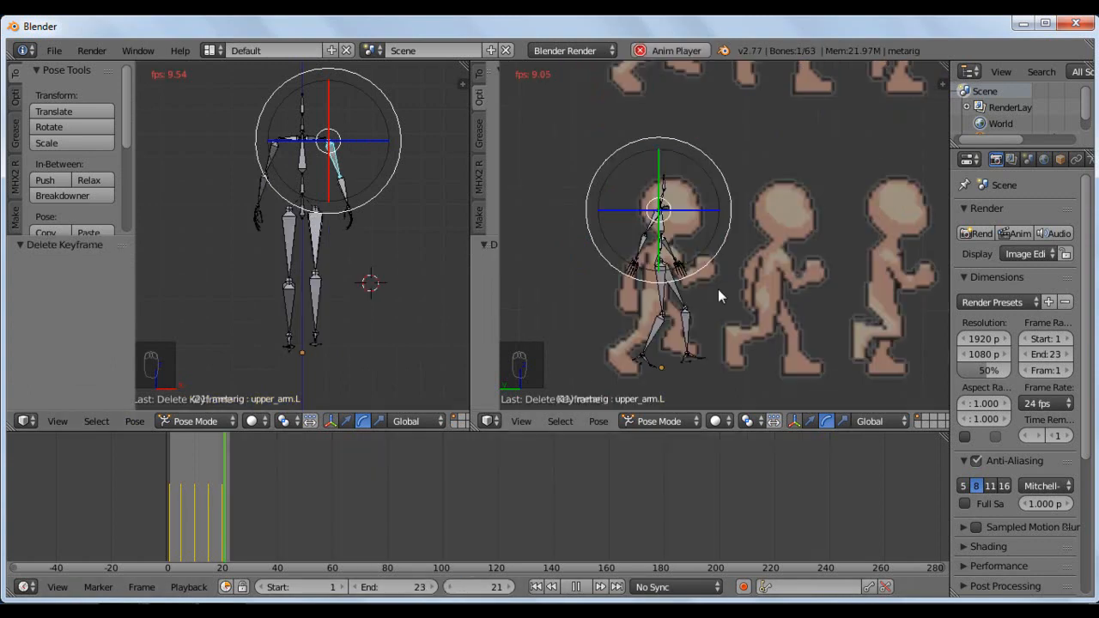
Examine the walk-cycle playback close up in the Left Ortho view and stop it.
{"action": "scroll", "coordinate": [718, 288], "scroll_direction": "up", "scroll_amount": 3}
{"action": "scroll", "coordinate": [718, 289], "scroll_direction": "down", "scroll_amount": 2}
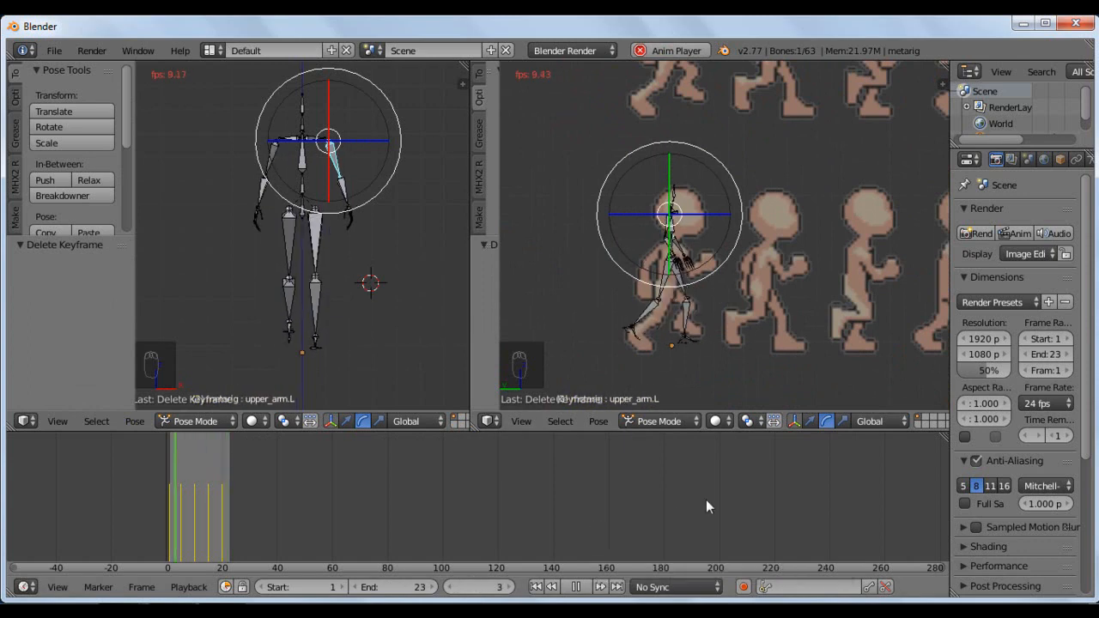
{"action": "left_click", "coordinate": [576, 588]}
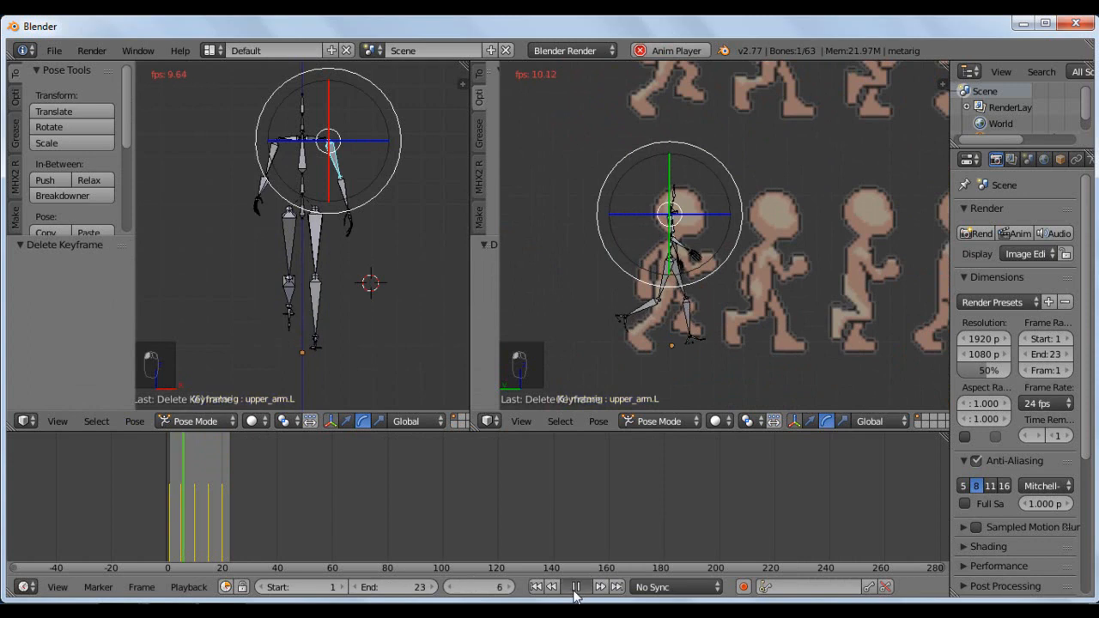
Start an FBX (.fbx) export of the animated rig and choose the Desktop as the destination folder.
{"action": "left_click", "coordinate": [53, 51]}
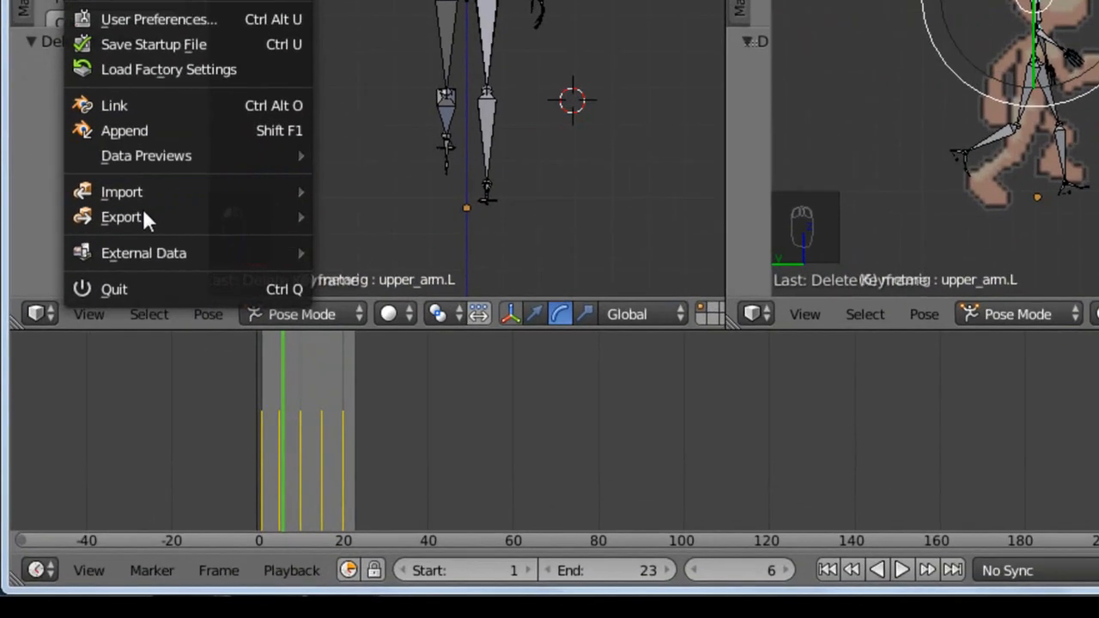
{"action": "mouse_move", "coordinate": [105, 358]}
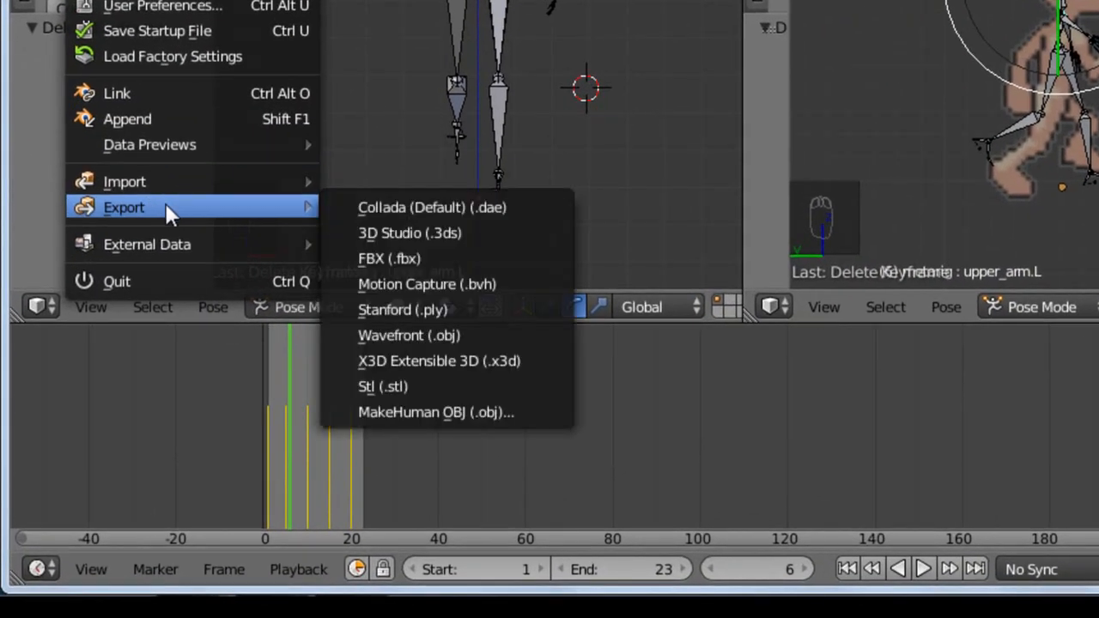
{"action": "left_click", "coordinate": [428, 260]}
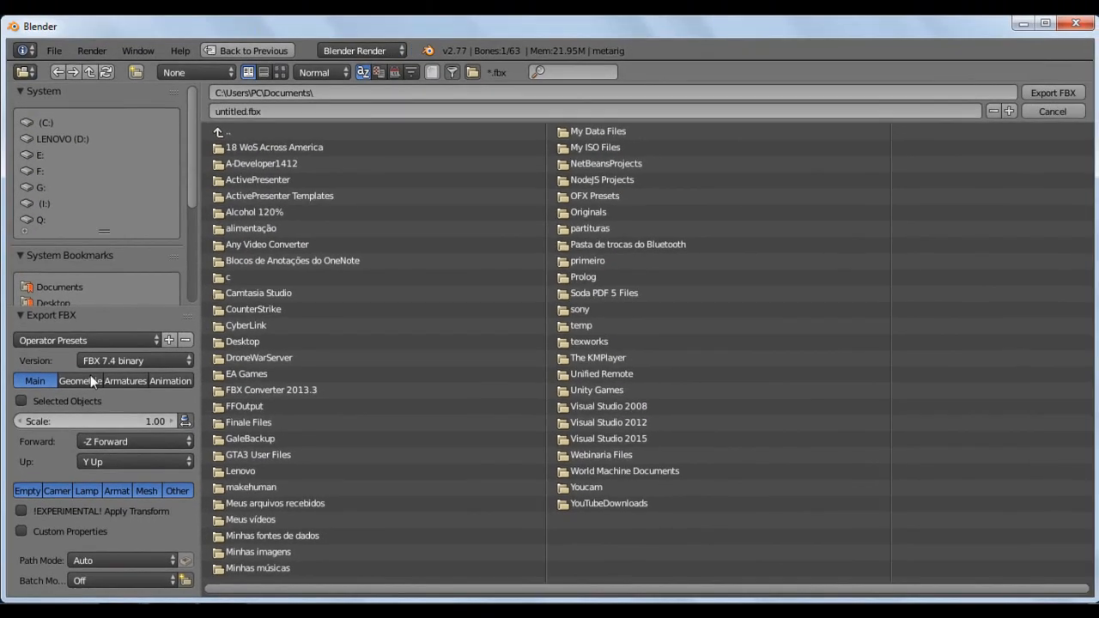
{"action": "left_click", "coordinate": [53, 302]}
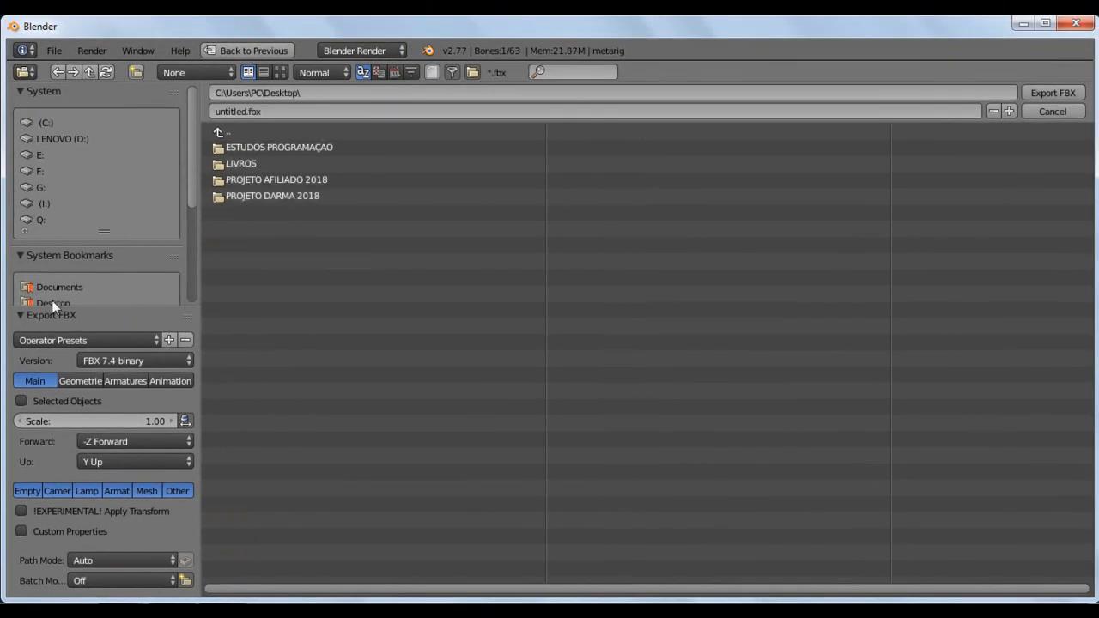
Name the export file WalkTest and export the FBX to the Desktop.
{"action": "left_click", "coordinate": [245, 111]}
{"action": "key", "text": "BackSpace"}
{"action": "key", "text": "BackSpace"}
{"action": "key", "text": "BackSpace"}
{"action": "key", "text": "BackSpace"}
{"action": "key", "text": "BackSpace"}
{"action": "key", "text": "BackSpace"}
{"action": "key", "text": "BackSpace"}
{"action": "type", "text": "WalkTest"}
{"action": "key", "text": "BackSpace"}
{"action": "left_click", "coordinate": [1048, 95]}
{"action": "left_click", "coordinate": [1049, 95]}
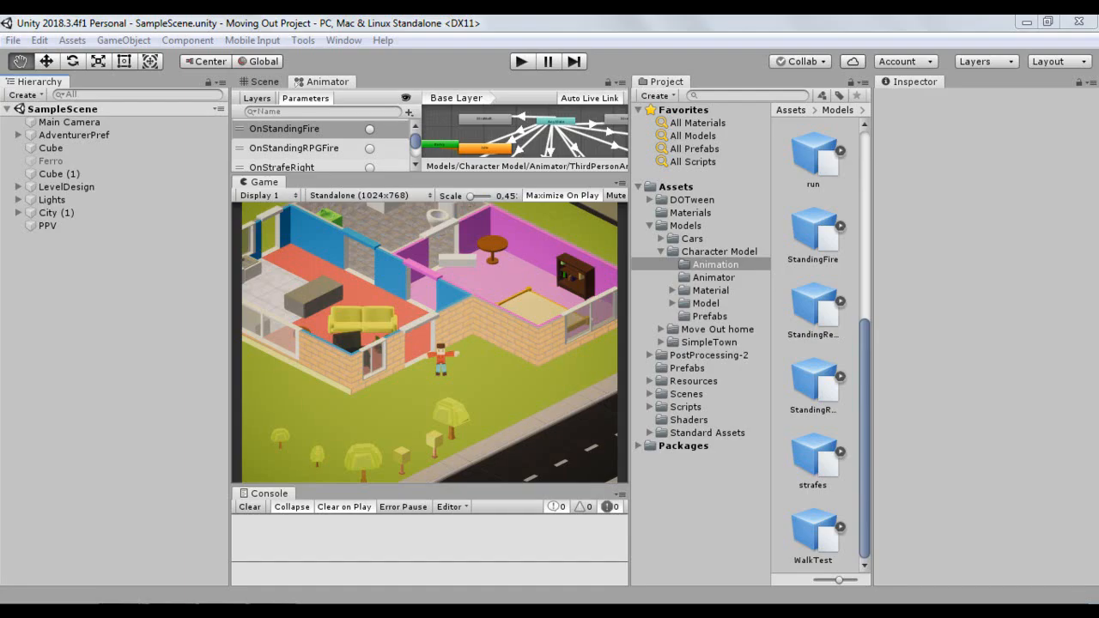
In the WalkTest model's rig import settings, keep the Humanoid animation type and open the avatar configuration.
{"action": "left_click_drag", "start_coordinate": [495, 175], "coordinate": [497, 375]}
{"action": "left_click", "coordinate": [812, 539]}
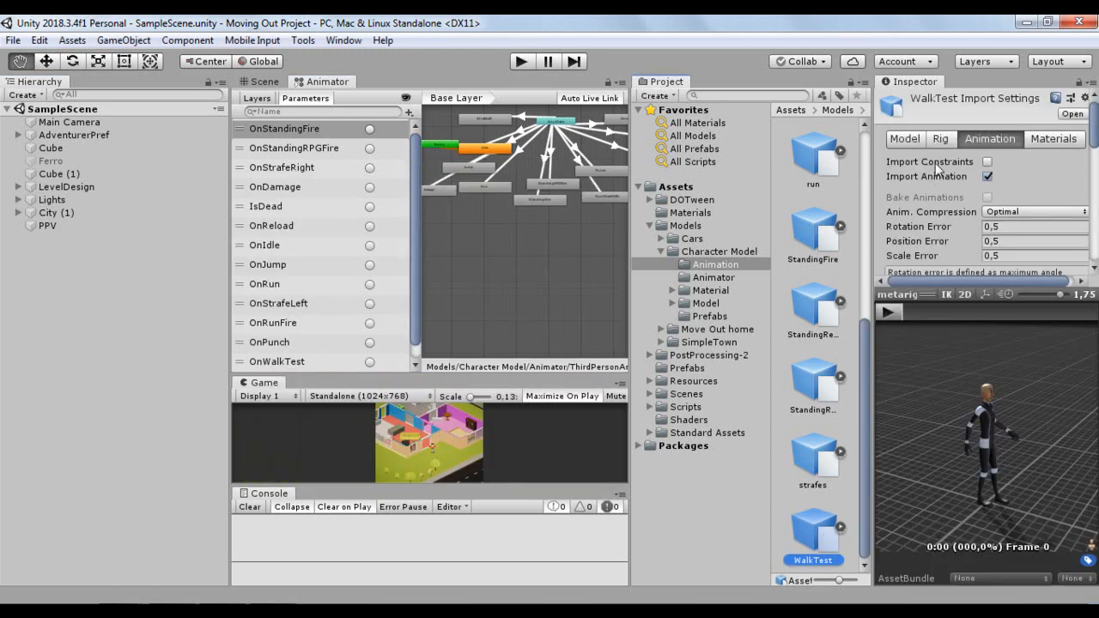
{"action": "left_click", "coordinate": [940, 141]}
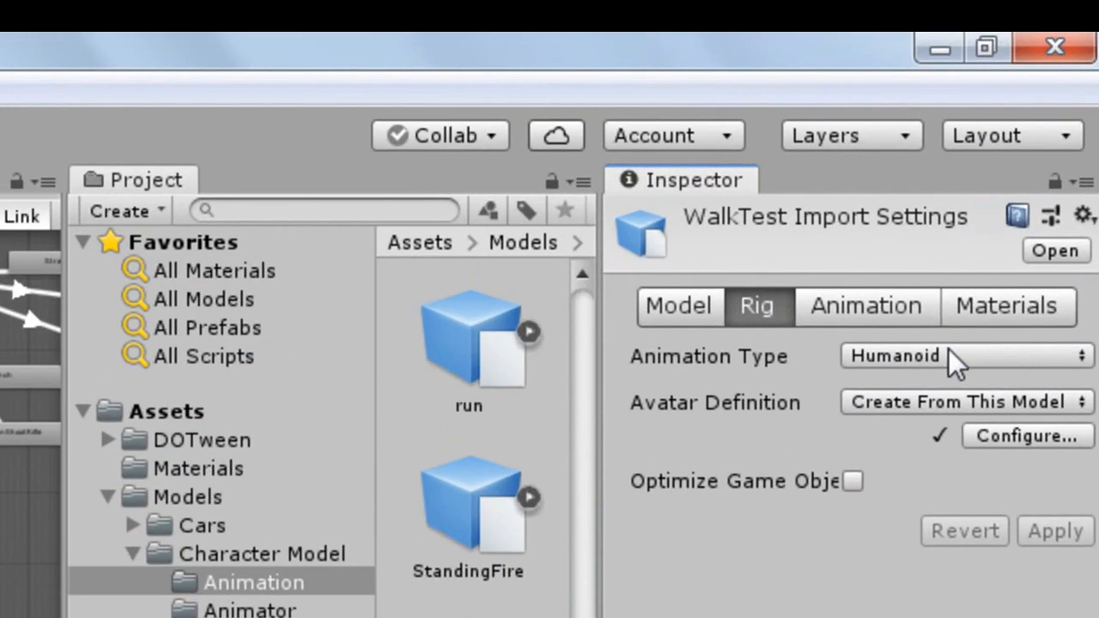
{"action": "left_click", "coordinate": [1027, 157]}
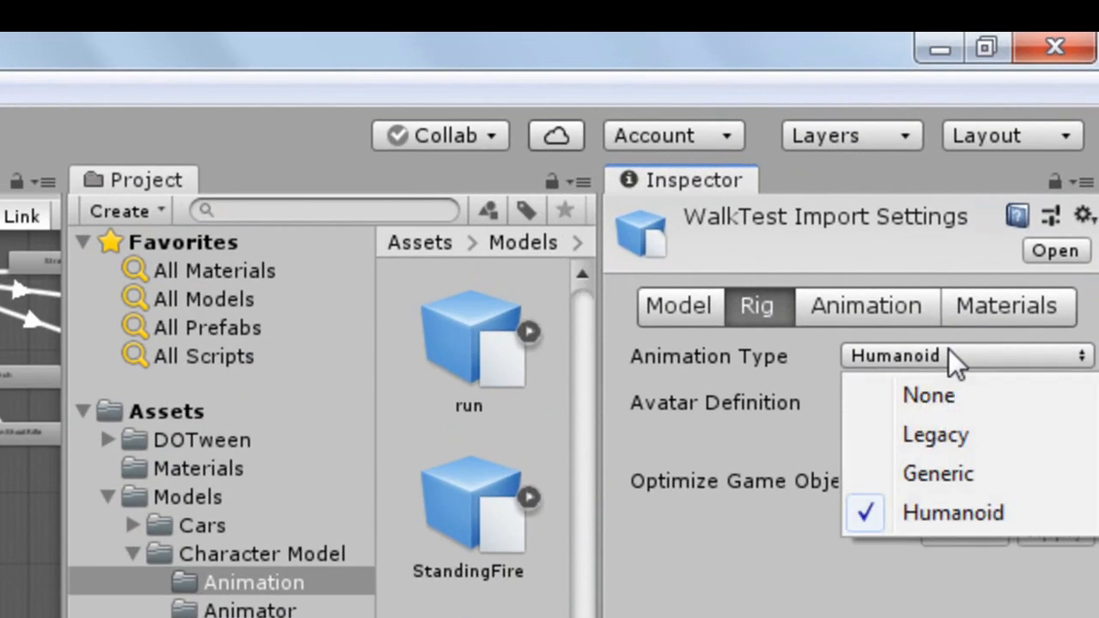
{"action": "left_click", "coordinate": [866, 603]}
{"action": "left_click", "coordinate": [1070, 528]}
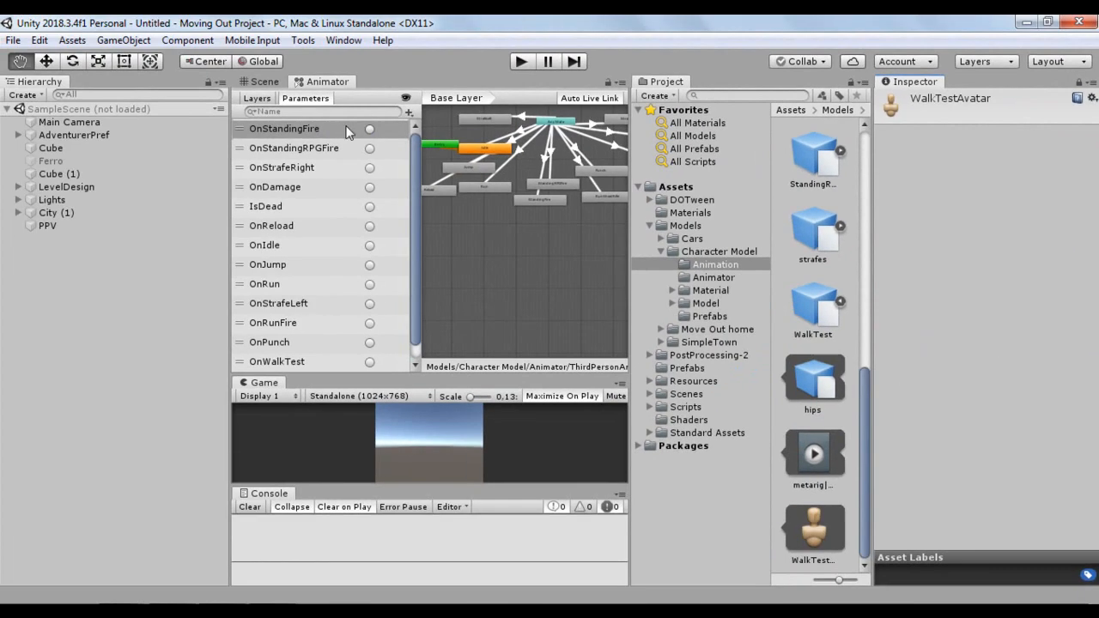
Enforce the T-Pose on the WalkTest avatar, apply it and return to the expanded SampleScene.
{"action": "left_click", "coordinate": [265, 82]}
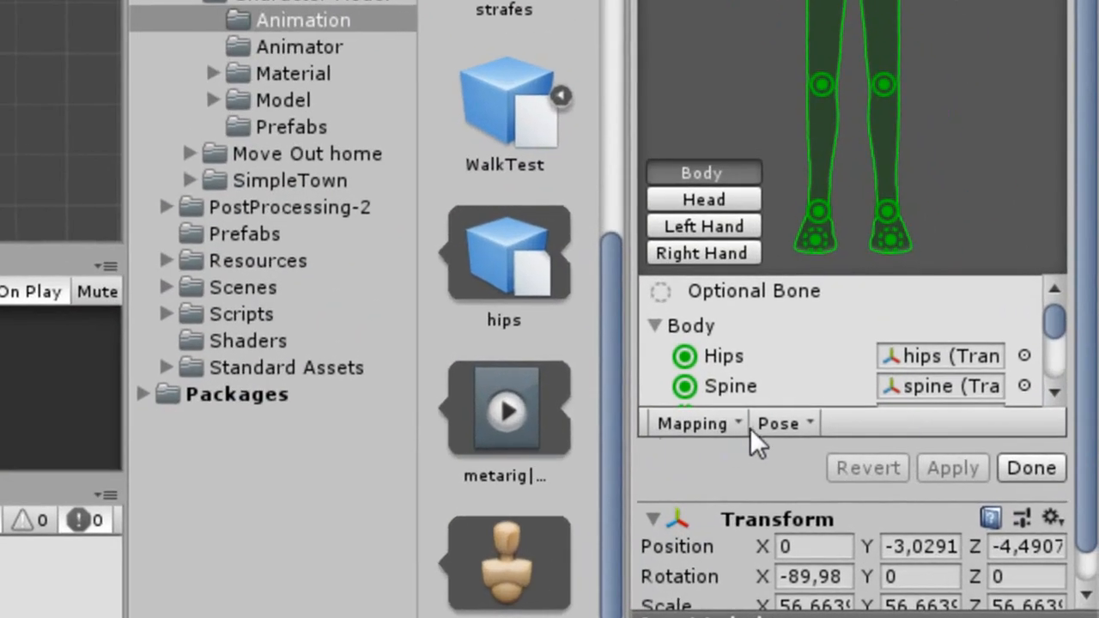
{"action": "left_click", "coordinate": [780, 422]}
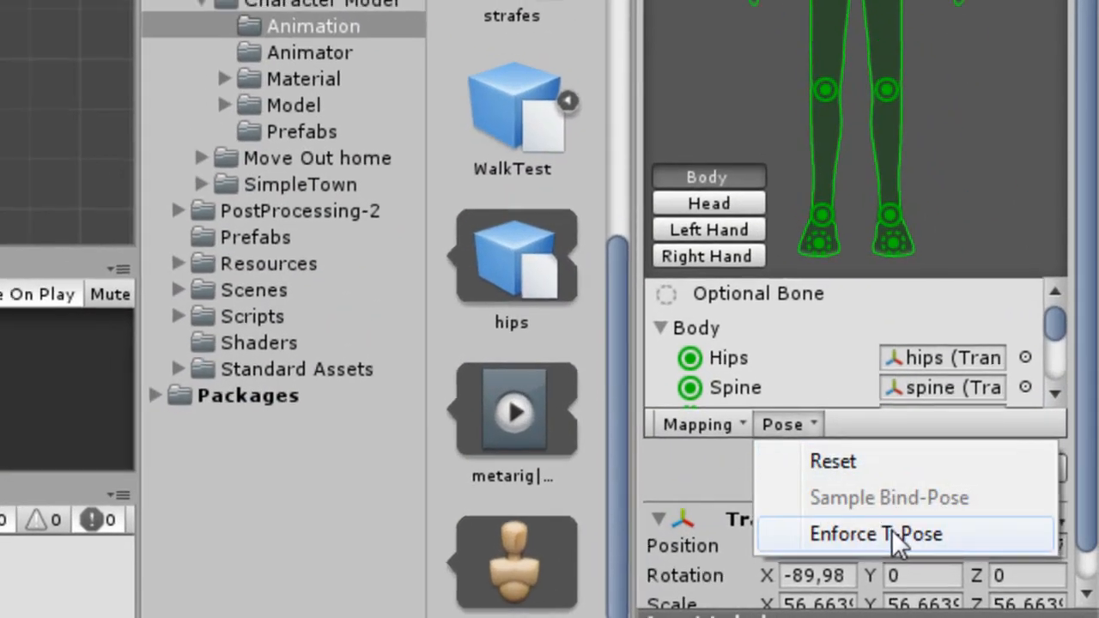
{"action": "left_click", "coordinate": [891, 533]}
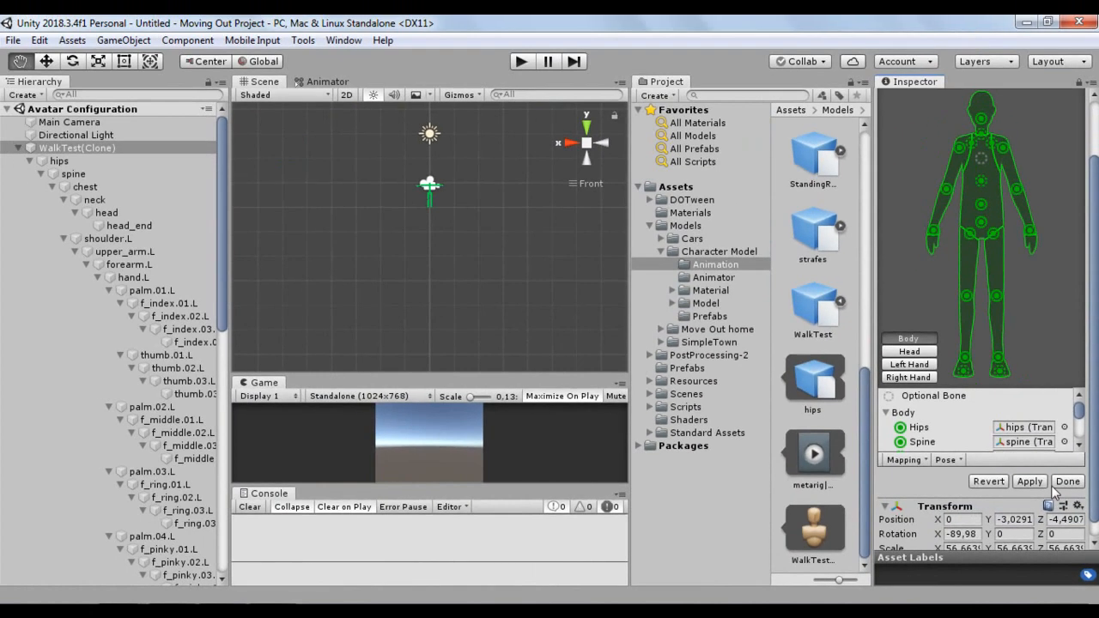
{"action": "left_click", "coordinate": [1029, 483]}
{"action": "left_click", "coordinate": [1070, 483]}
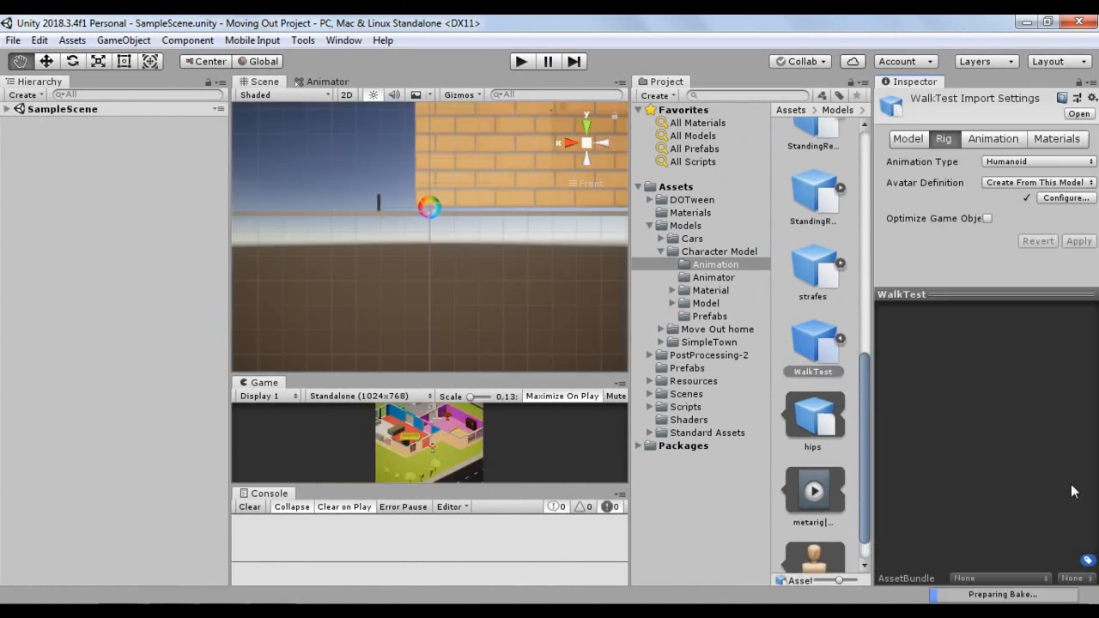
{"action": "left_click", "coordinate": [7, 110]}
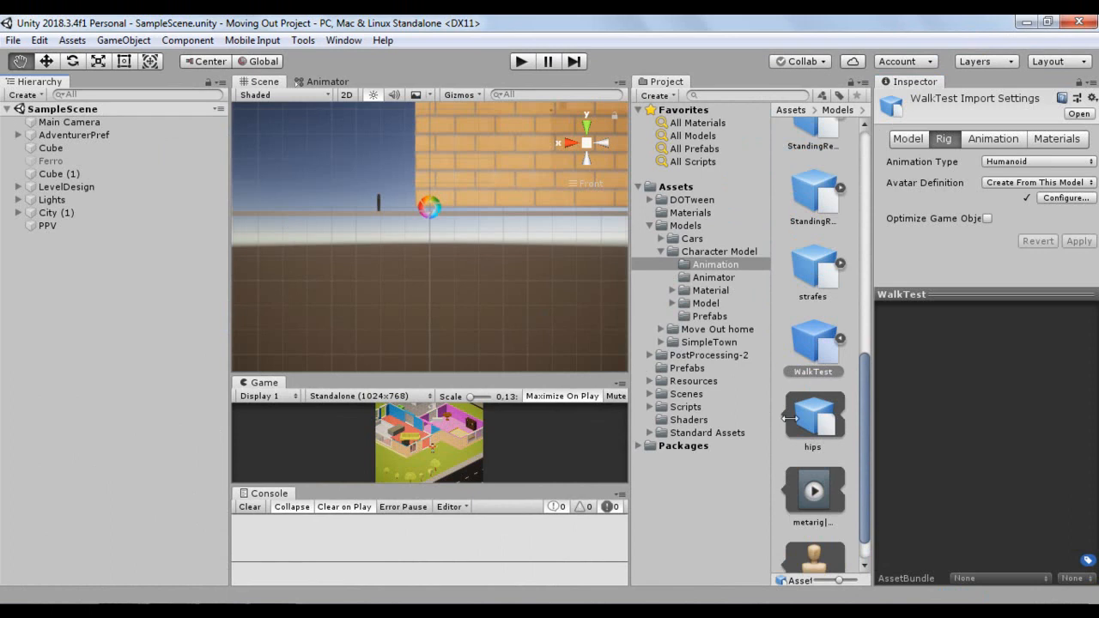
Play the WalkTest model's imported animation in its preview and make more room for the import settings.
{"action": "left_click", "coordinate": [828, 356]}
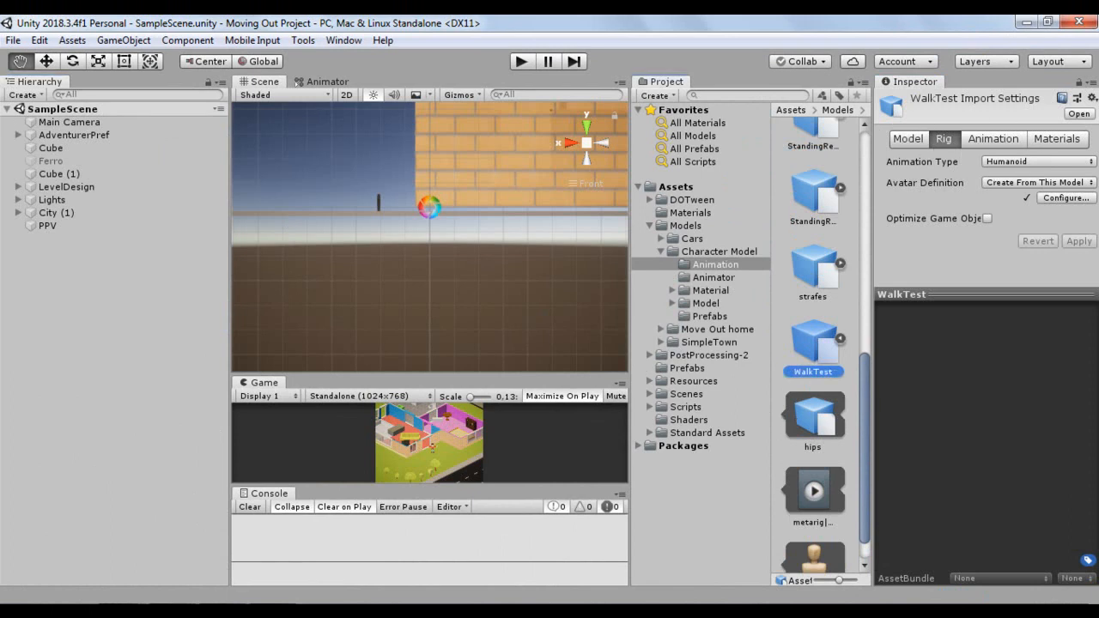
{"action": "left_click", "coordinate": [997, 139]}
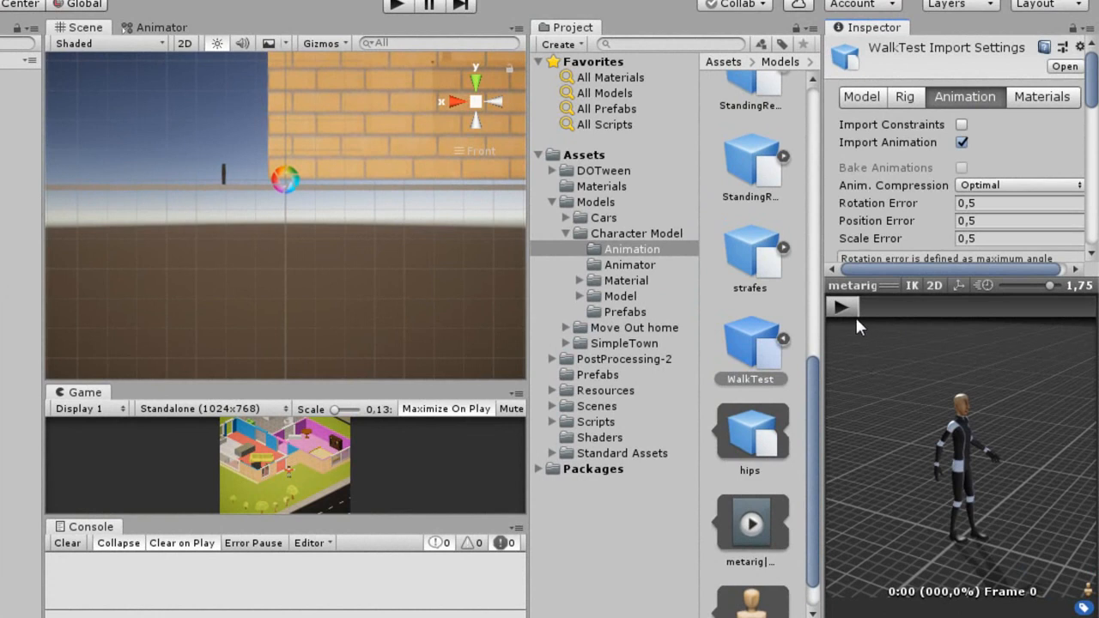
{"action": "left_click", "coordinate": [848, 309]}
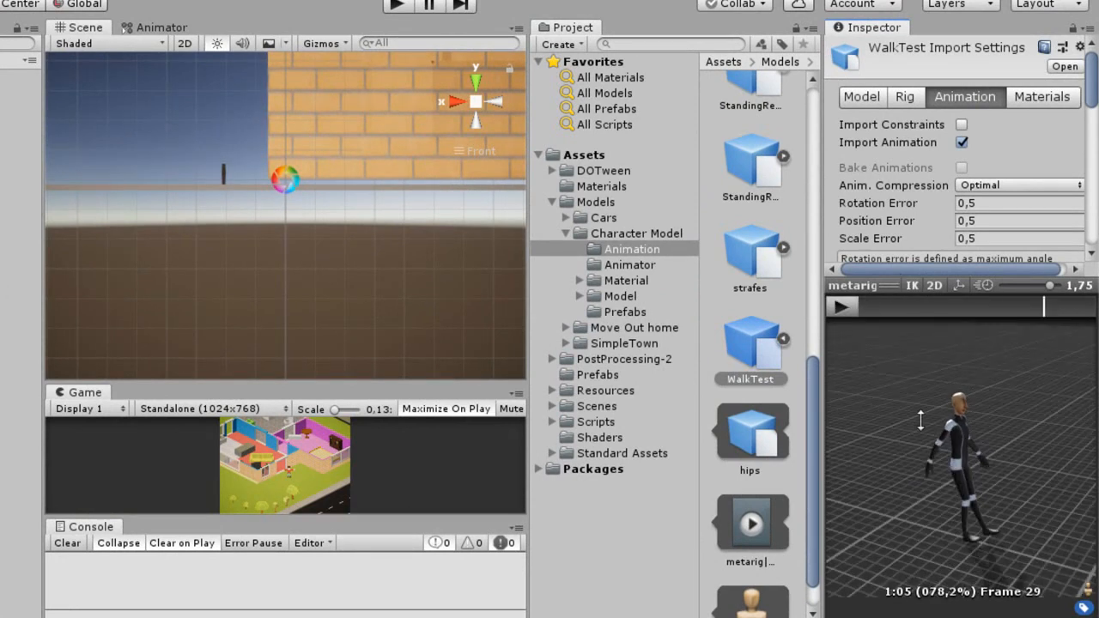
{"action": "left_click_drag", "start_coordinate": [907, 413], "coordinate": [909, 448]}
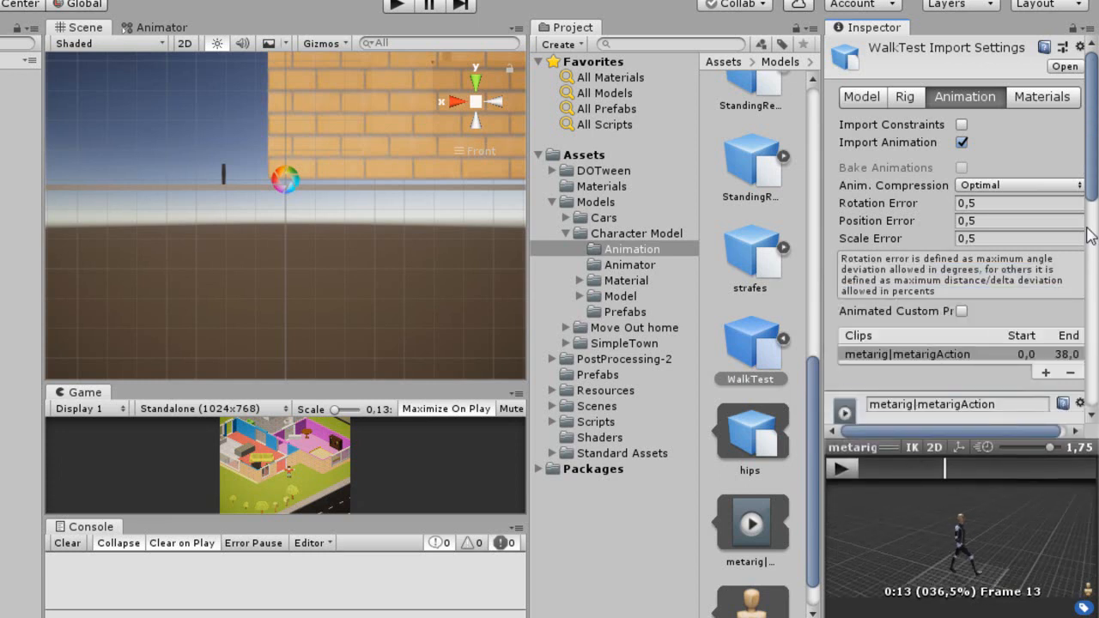
Rename the imported metarig|metarigAction clip to WalkTest and enable Loop Time and Loop Pose for it.
{"action": "left_click", "coordinate": [1089, 237]}
{"action": "scroll", "coordinate": [1089, 236], "scroll_direction": "down", "scroll_amount": 5}
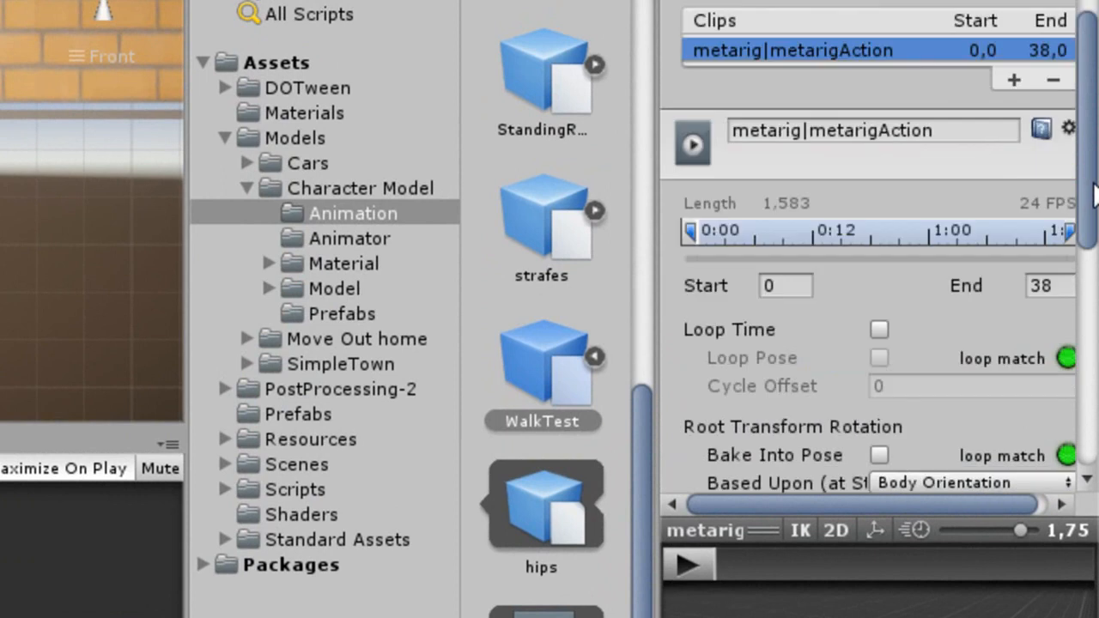
{"action": "scroll", "coordinate": [1096, 193], "scroll_direction": "down", "scroll_amount": 1}
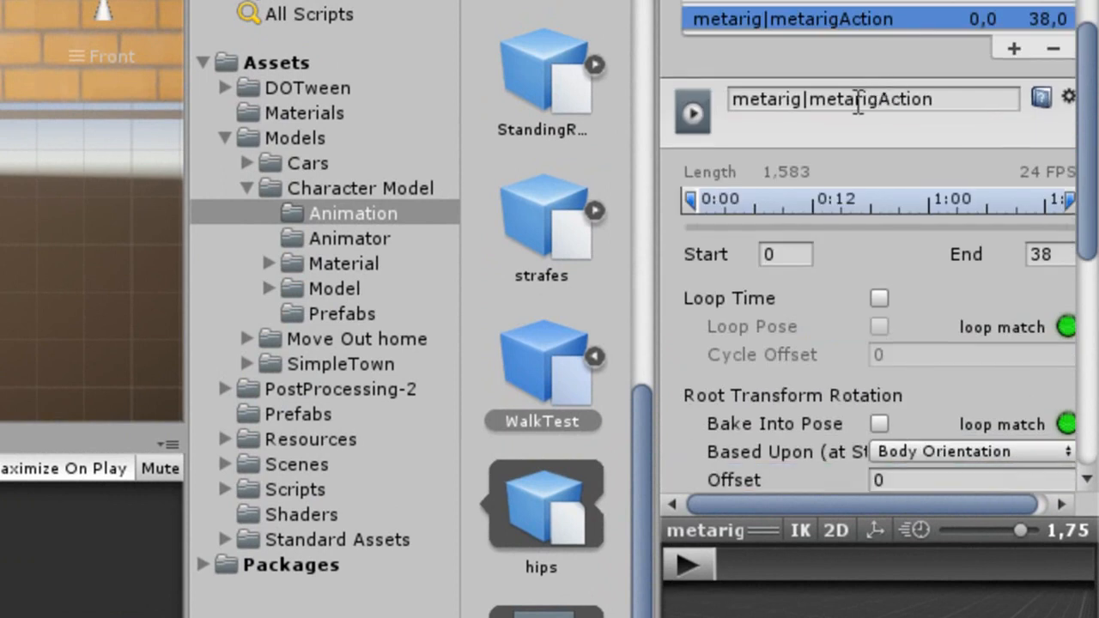
{"action": "left_click", "coordinate": [858, 100]}
{"action": "type", "text": "W"}
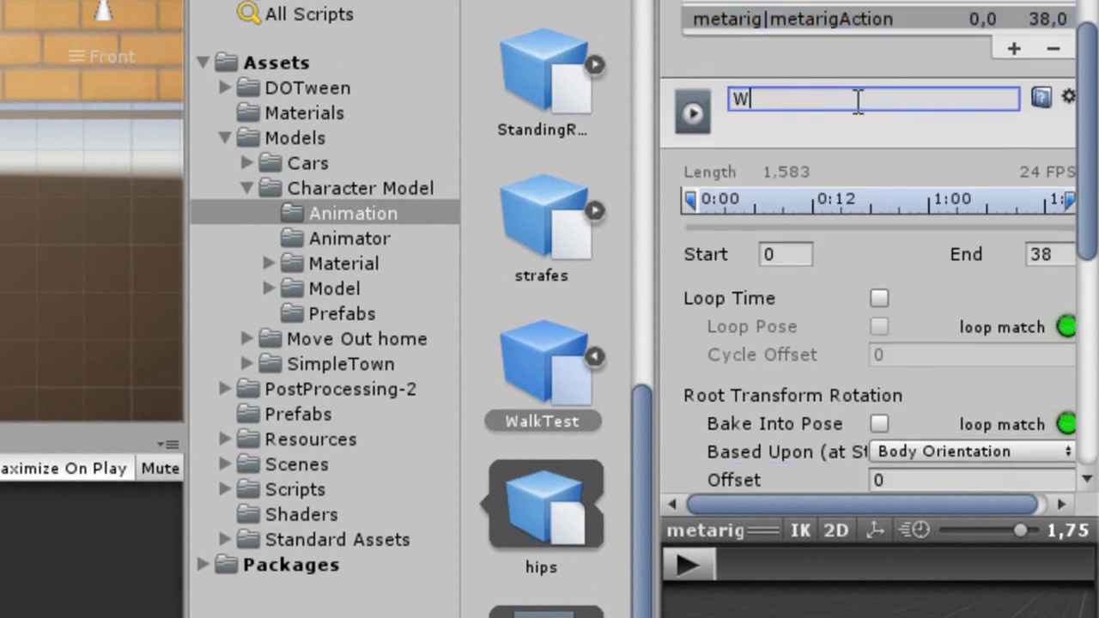
{"action": "type", "text": "alkTest"}
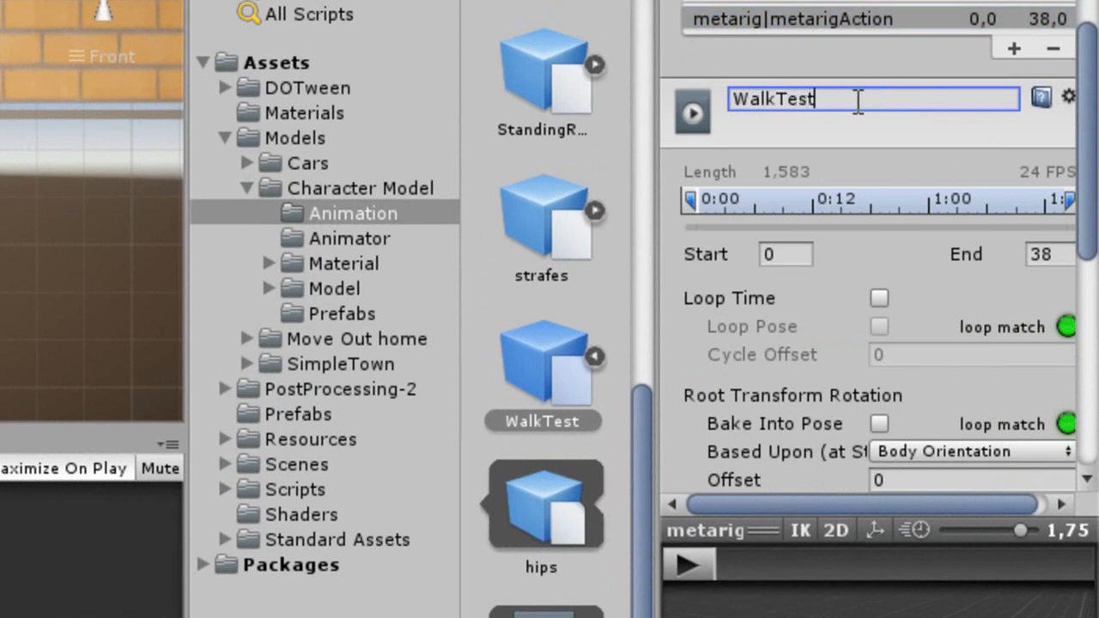
{"action": "key", "text": "Return"}
{"action": "left_click", "coordinate": [878, 299]}
{"action": "left_click", "coordinate": [879, 326]}
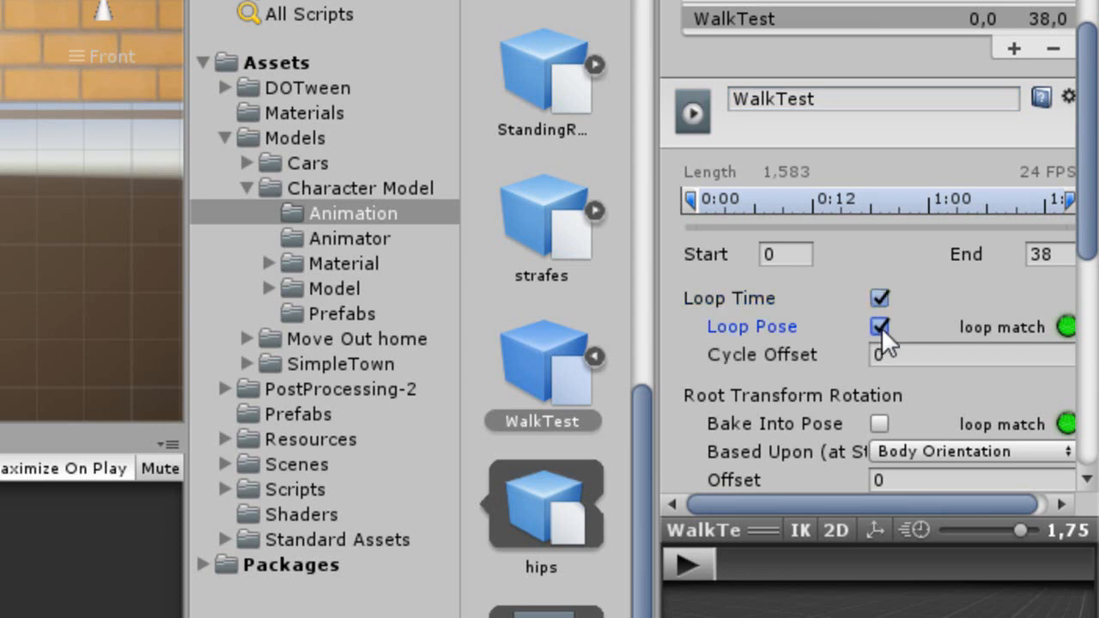
Bake the clip's Root Transform Position (Y) into the pose, based upon Feet, and apply the import settings.
{"action": "left_click_drag", "start_coordinate": [1088, 230], "coordinate": [1088, 308]}
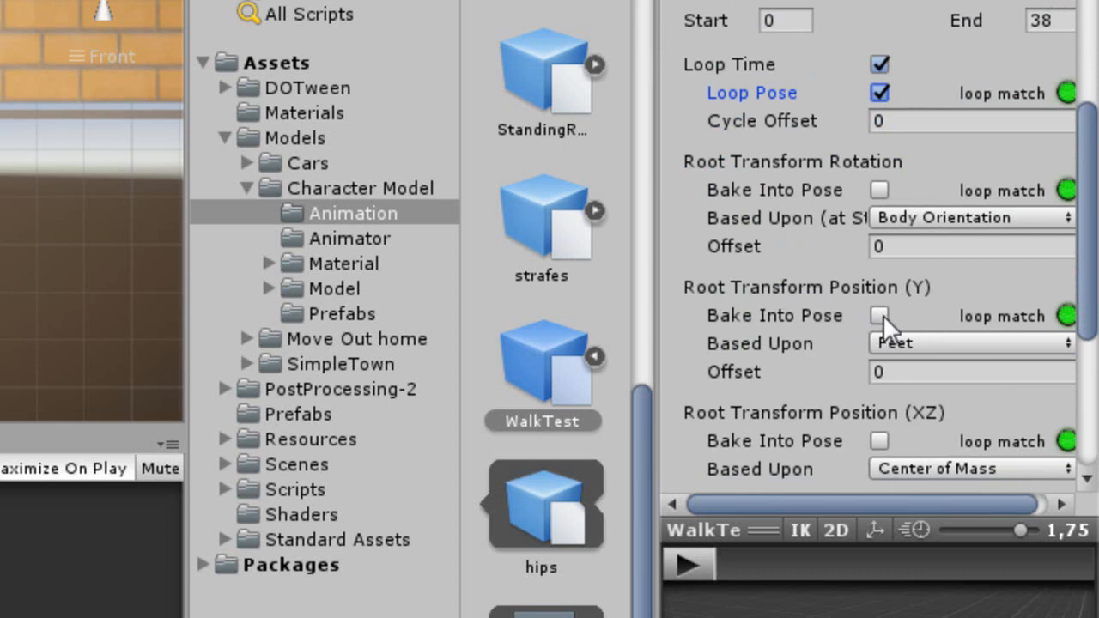
{"action": "left_click", "coordinate": [880, 316]}
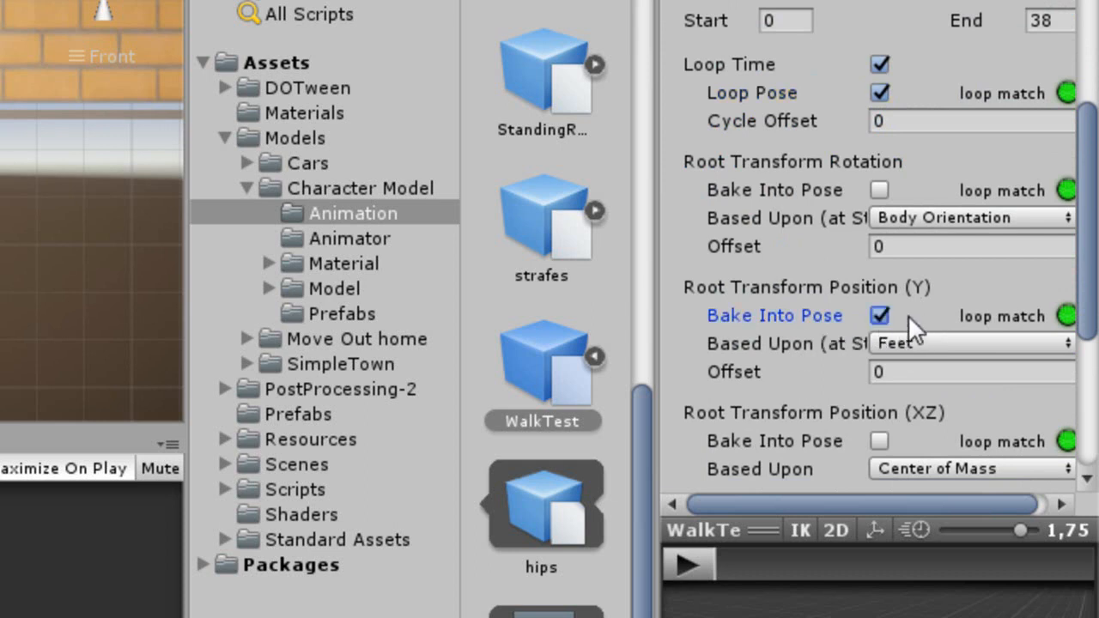
{"action": "left_click", "coordinate": [951, 343]}
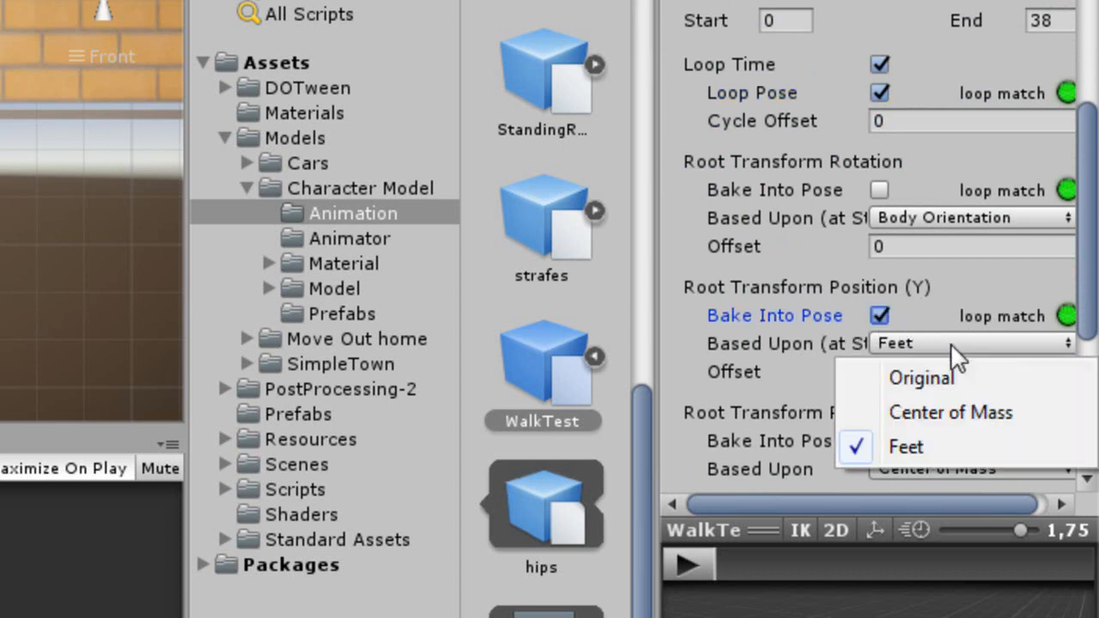
{"action": "left_click", "coordinate": [933, 448]}
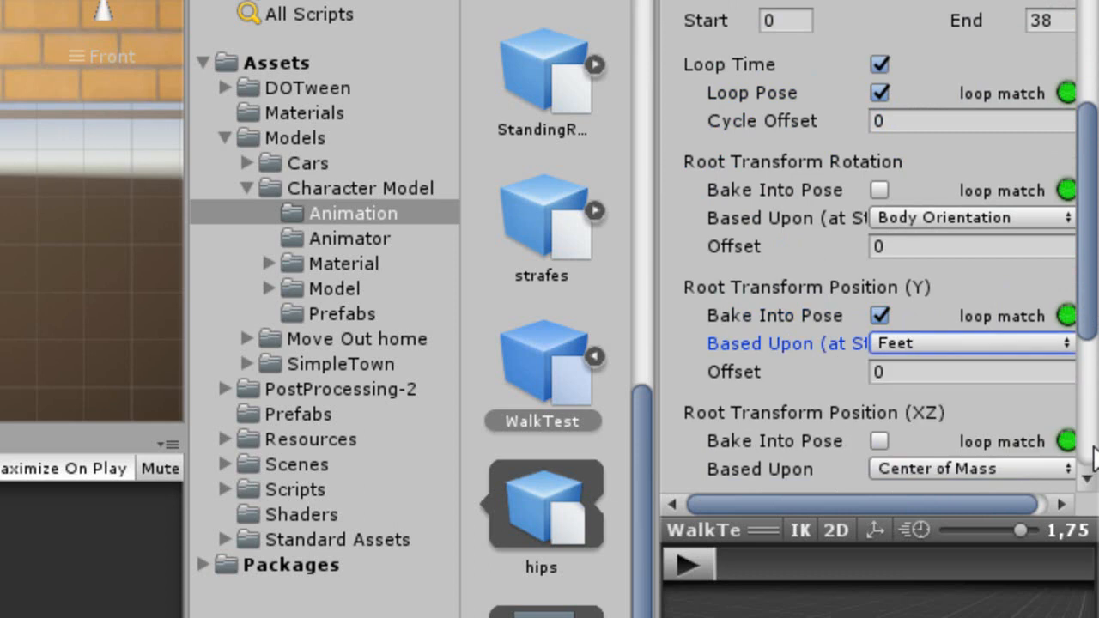
{"action": "scroll", "coordinate": [1090, 463], "scroll_direction": "down", "scroll_amount": 5}
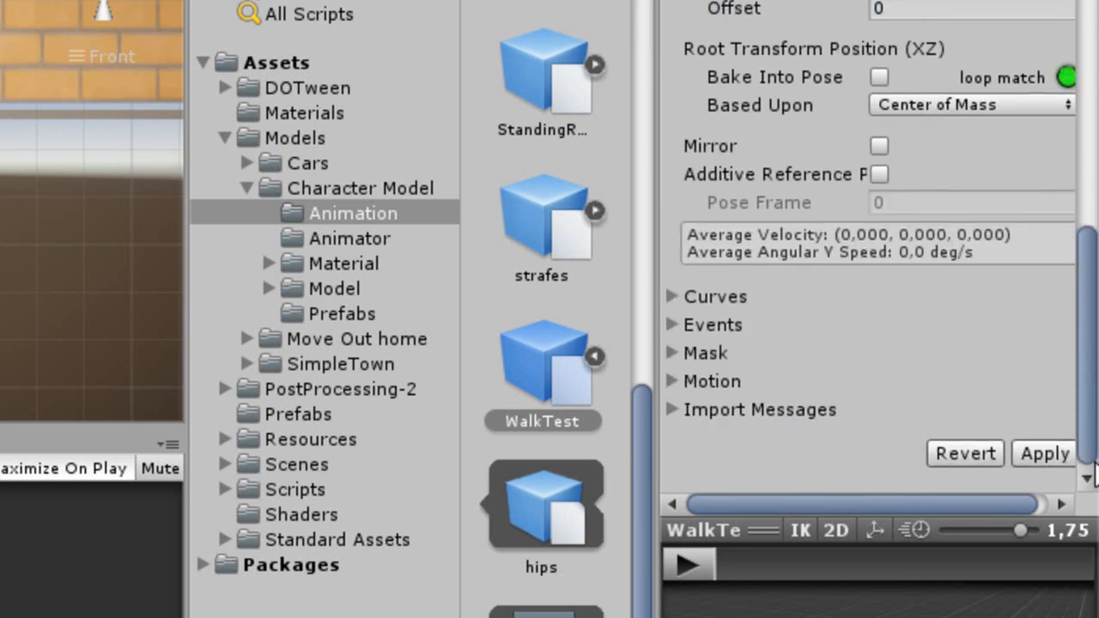
{"action": "left_click", "coordinate": [1046, 456]}
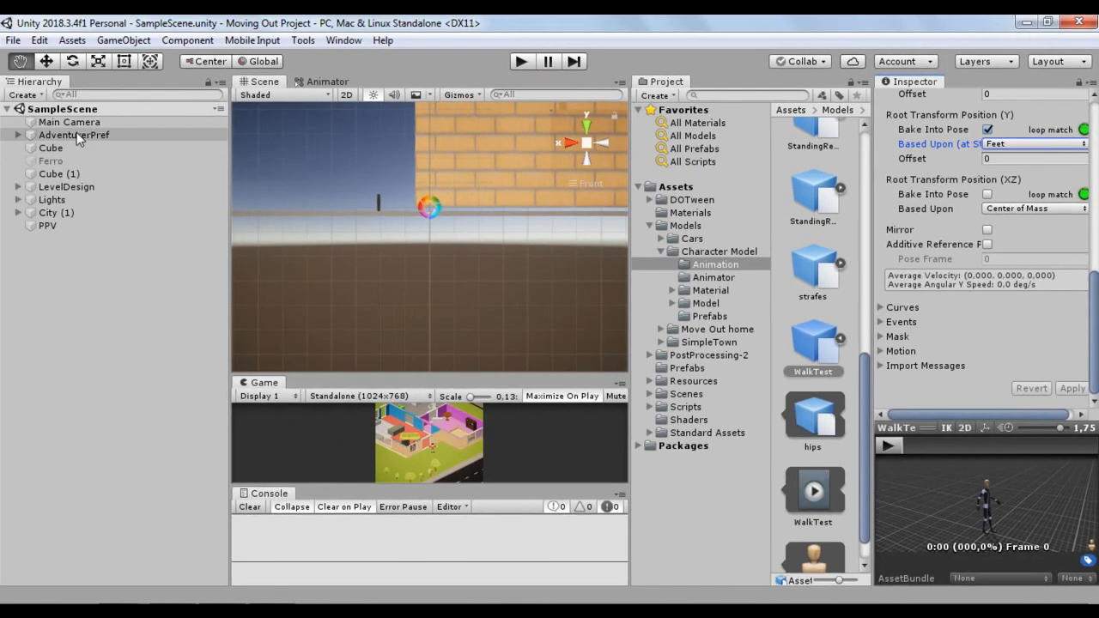
Select the AdventurerPref character and examine it close up in the Back view of the scene.
{"action": "left_click", "coordinate": [77, 134]}
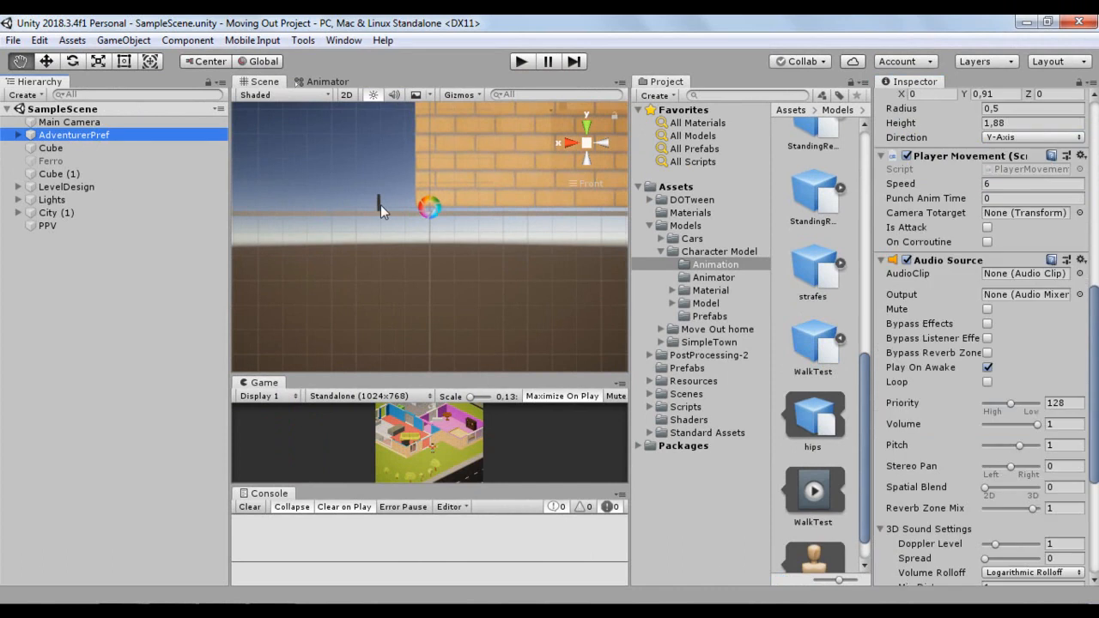
{"action": "left_click_drag", "start_coordinate": [456, 193], "coordinate": [381, 205]}
{"action": "key", "text": "f"}
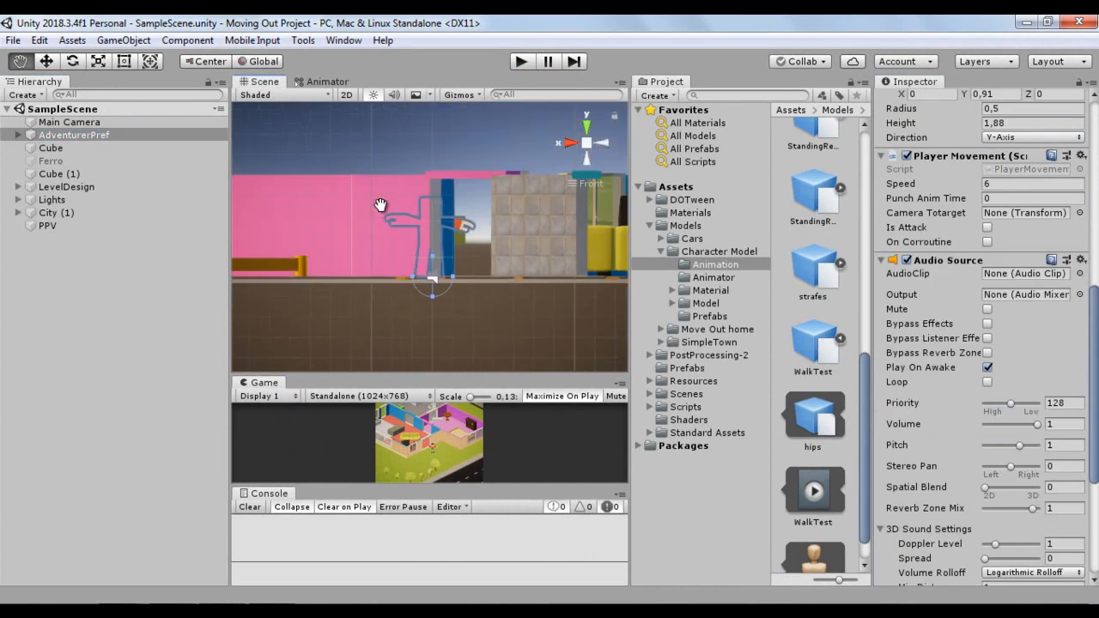
{"action": "left_click", "coordinate": [569, 146]}
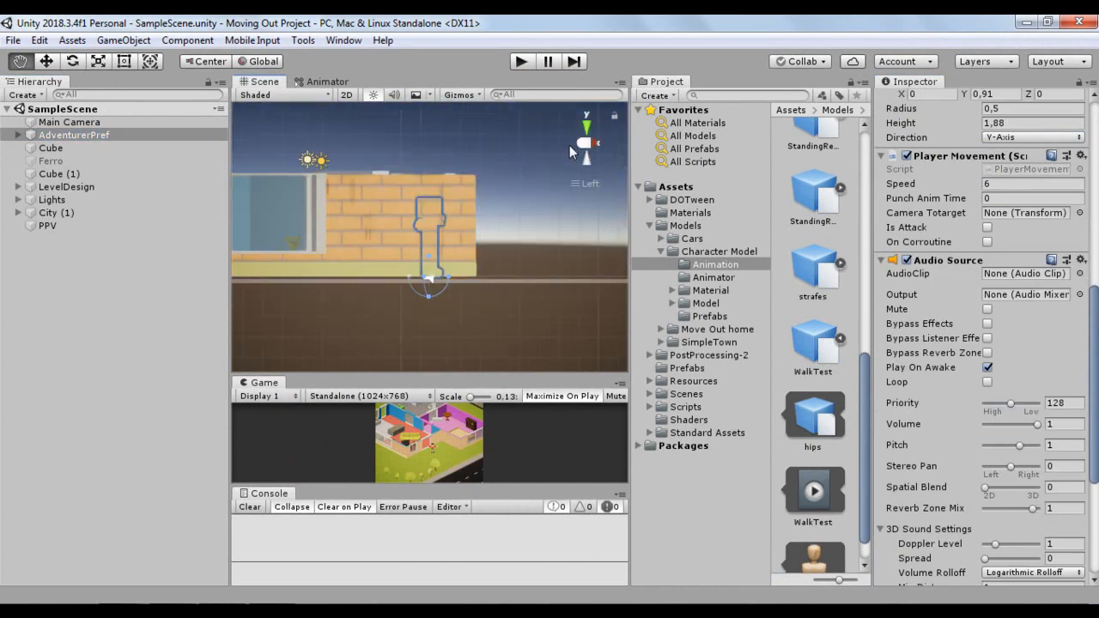
{"action": "left_click", "coordinate": [602, 144]}
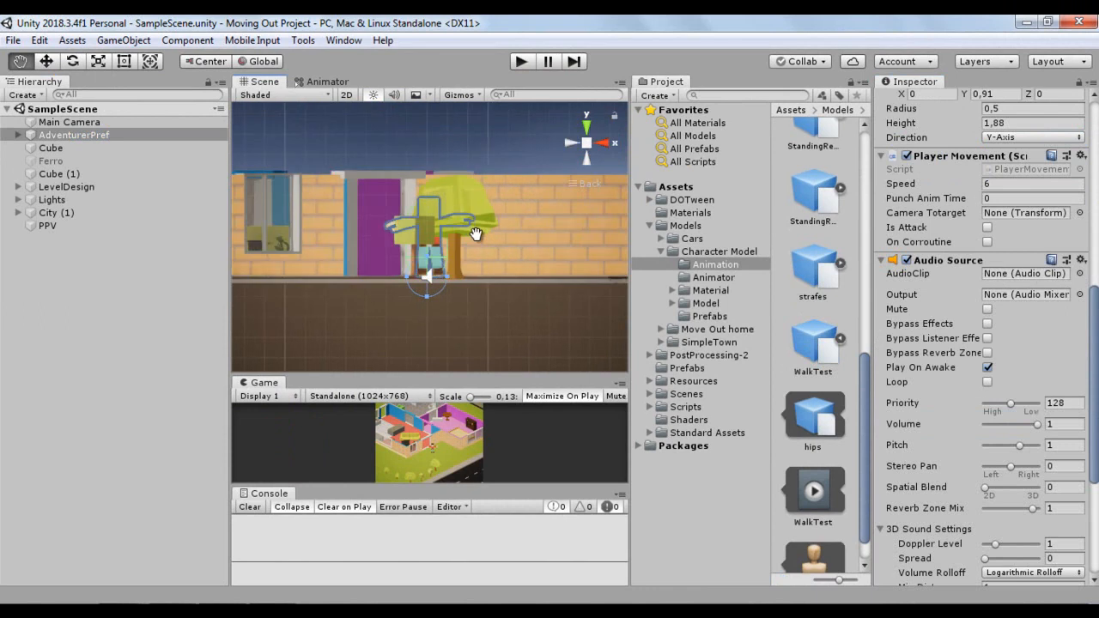
{"action": "scroll", "coordinate": [477, 233], "scroll_direction": "up", "scroll_amount": 3}
{"action": "scroll", "coordinate": [477, 233], "scroll_direction": "up", "scroll_amount": 2}
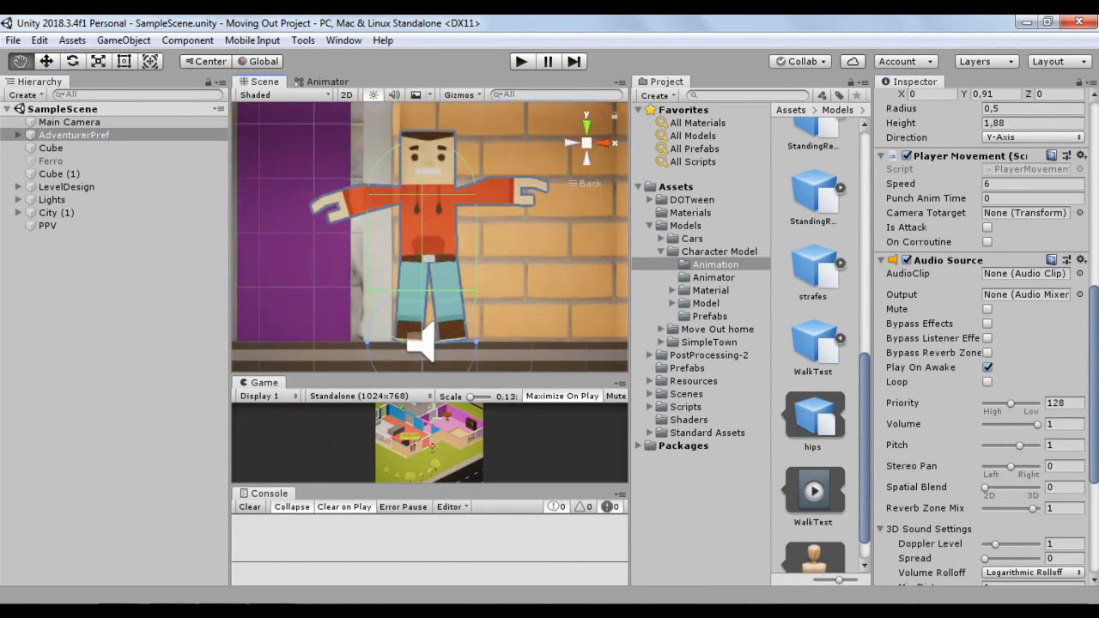
Locate the controller asset used by AdventurerPref's Animator component and show its state graph.
{"action": "scroll", "coordinate": [979, 335], "scroll_direction": "up", "scroll_amount": 10}
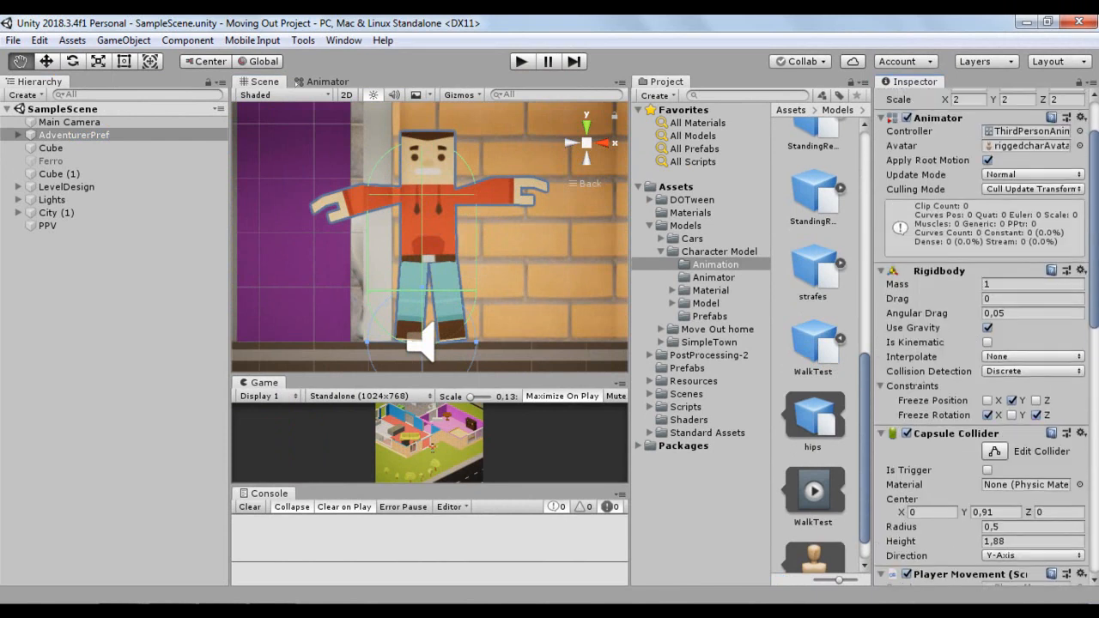
{"action": "left_click", "coordinate": [1028, 214]}
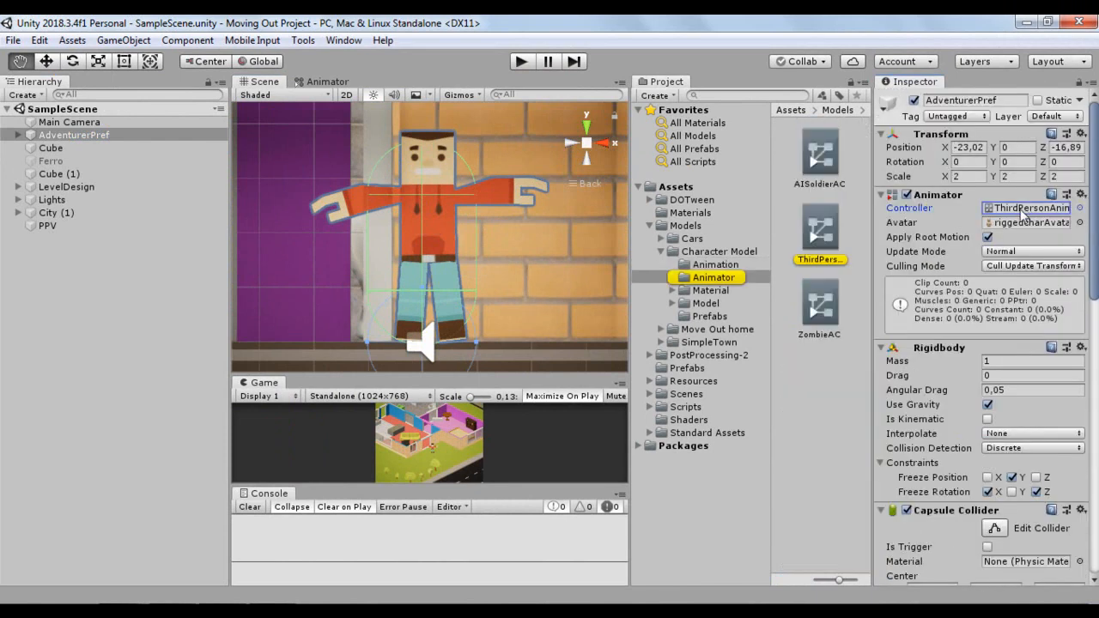
{"action": "left_click", "coordinate": [331, 82]}
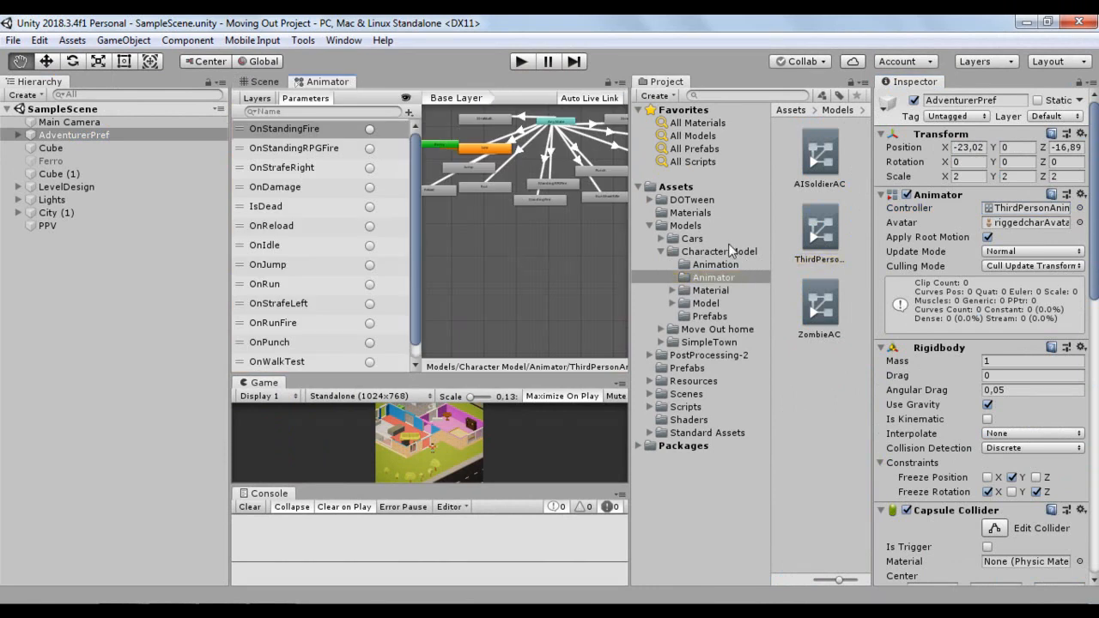
Add the WalkTest animation from the Character Model's Animation folder as a new state on the controller's Base Layer.
{"action": "left_click", "coordinate": [716, 265]}
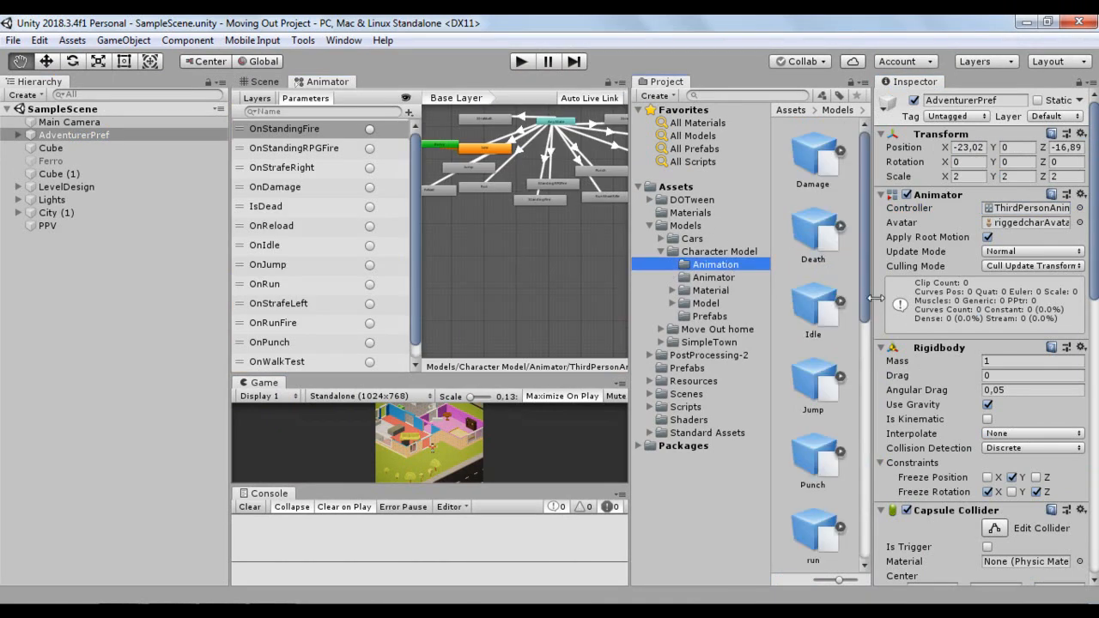
{"action": "scroll", "coordinate": [863, 443], "scroll_direction": "down", "scroll_amount": 1}
{"action": "scroll", "coordinate": [862, 444], "scroll_direction": "down", "scroll_amount": 5}
{"action": "left_click", "coordinate": [814, 302]}
{"action": "left_click_drag", "start_coordinate": [818, 316], "coordinate": [521, 259]}
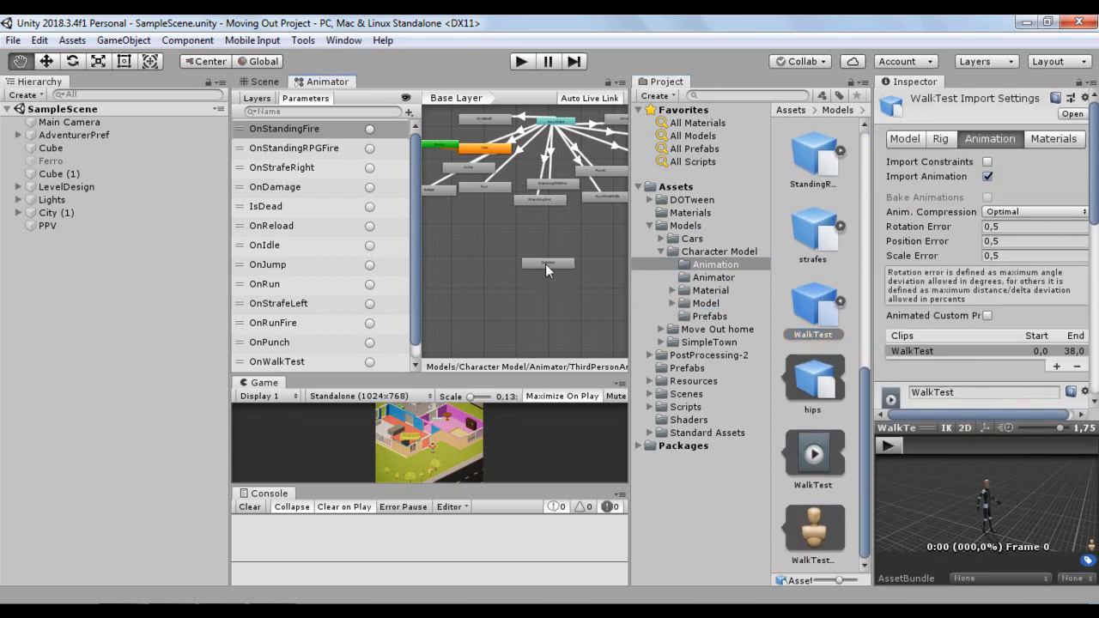
{"action": "scroll", "coordinate": [545, 264], "scroll_direction": "up", "scroll_amount": 5}
{"action": "scroll", "coordinate": [545, 263], "scroll_direction": "down", "scroll_amount": 4}
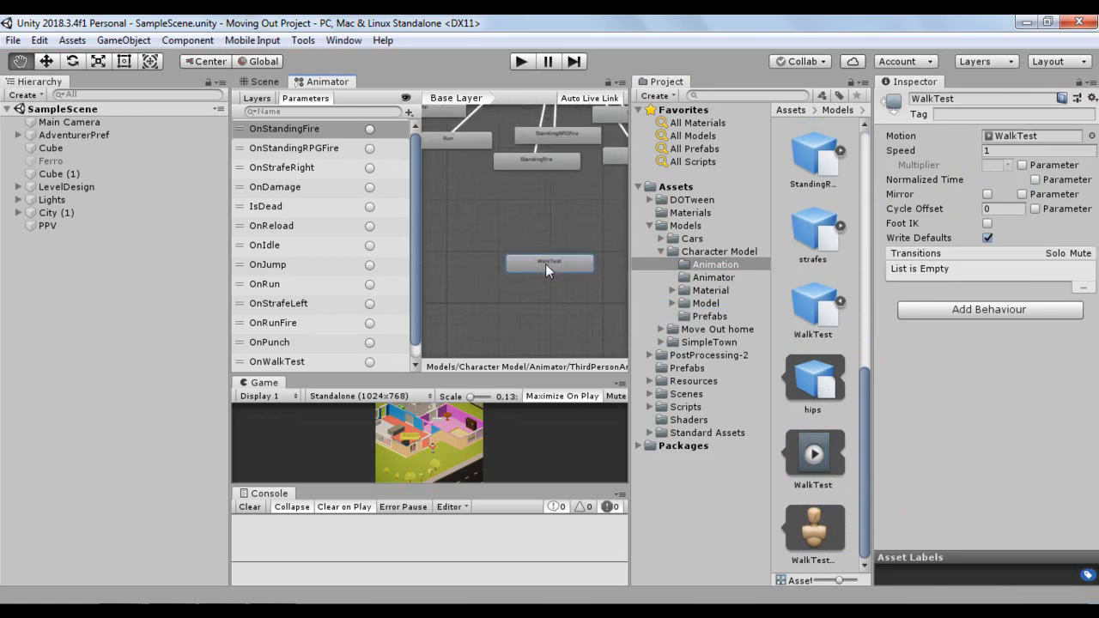
Make a transition from Any State to the WalkTest state on the Base Layer.
{"action": "scroll", "coordinate": [546, 264], "scroll_direction": "down", "scroll_amount": 3}
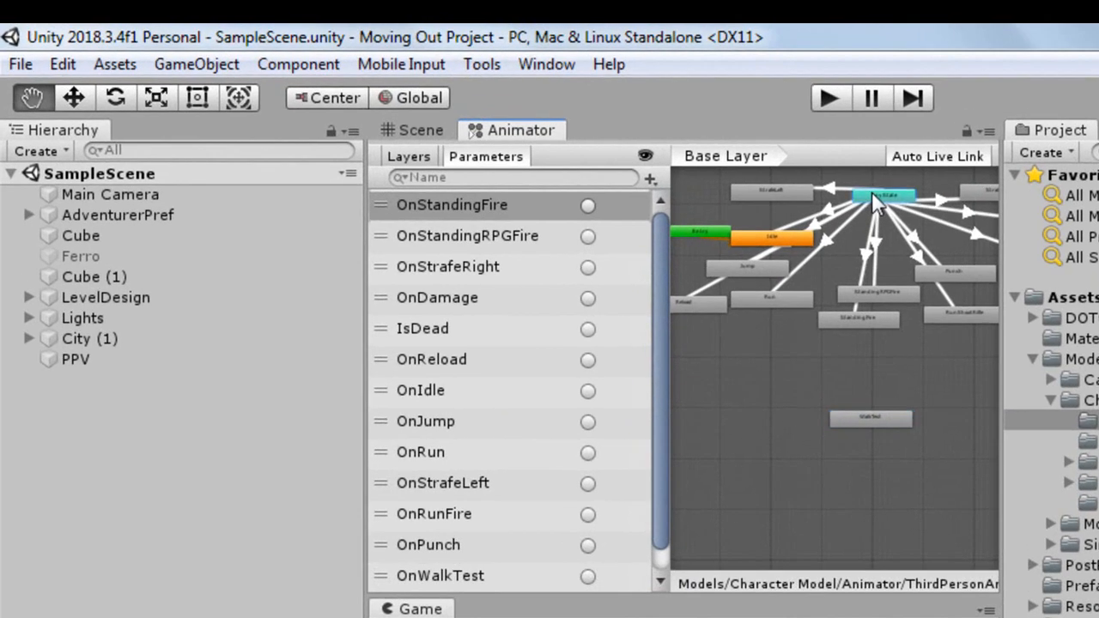
{"action": "right_click", "coordinate": [550, 125]}
{"action": "left_click", "coordinate": [962, 213]}
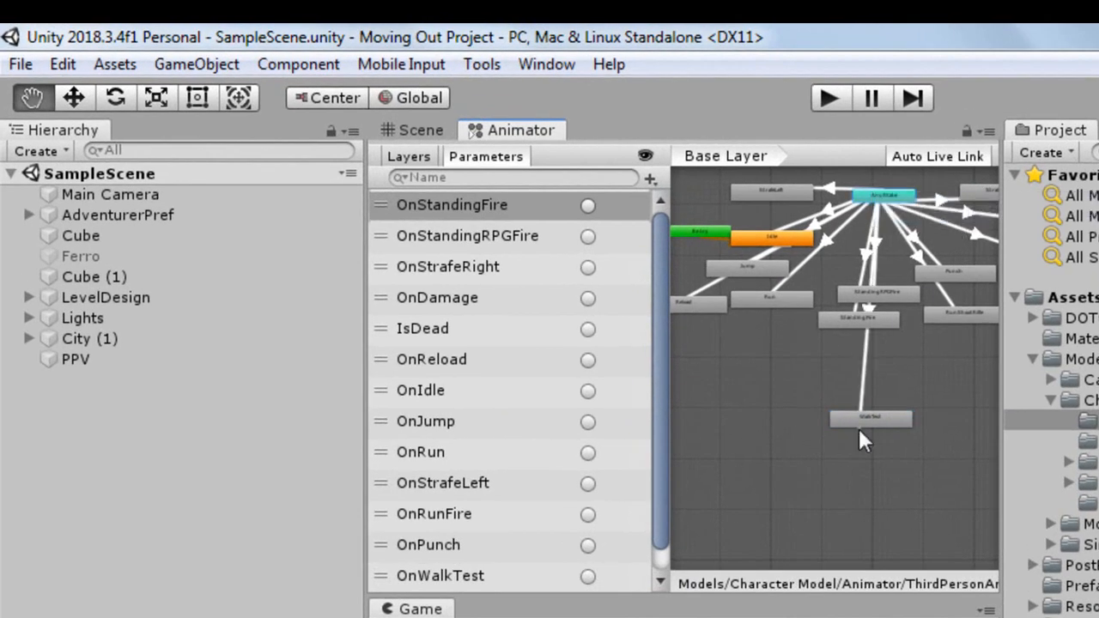
{"action": "left_click", "coordinate": [880, 416]}
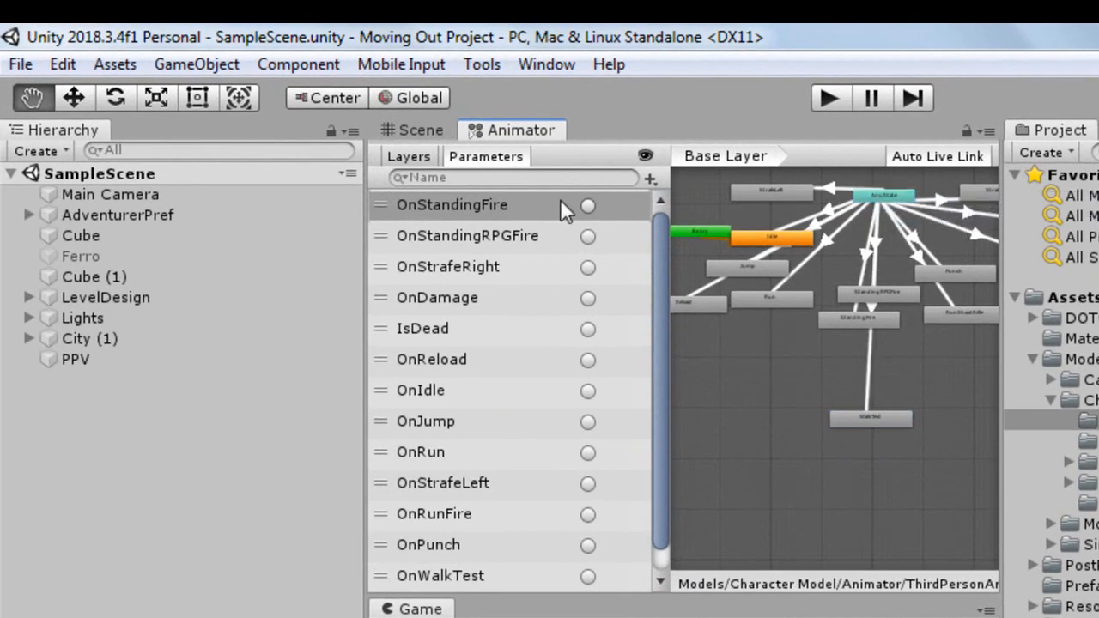
{"action": "left_click", "coordinate": [650, 177]}
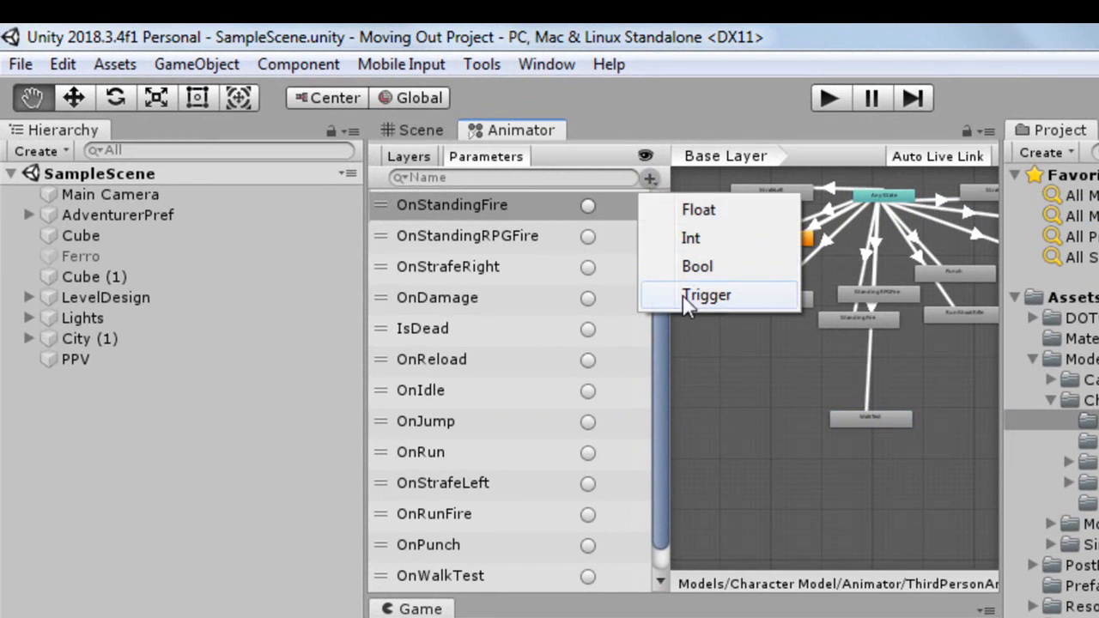
{"action": "left_click", "coordinate": [712, 298]}
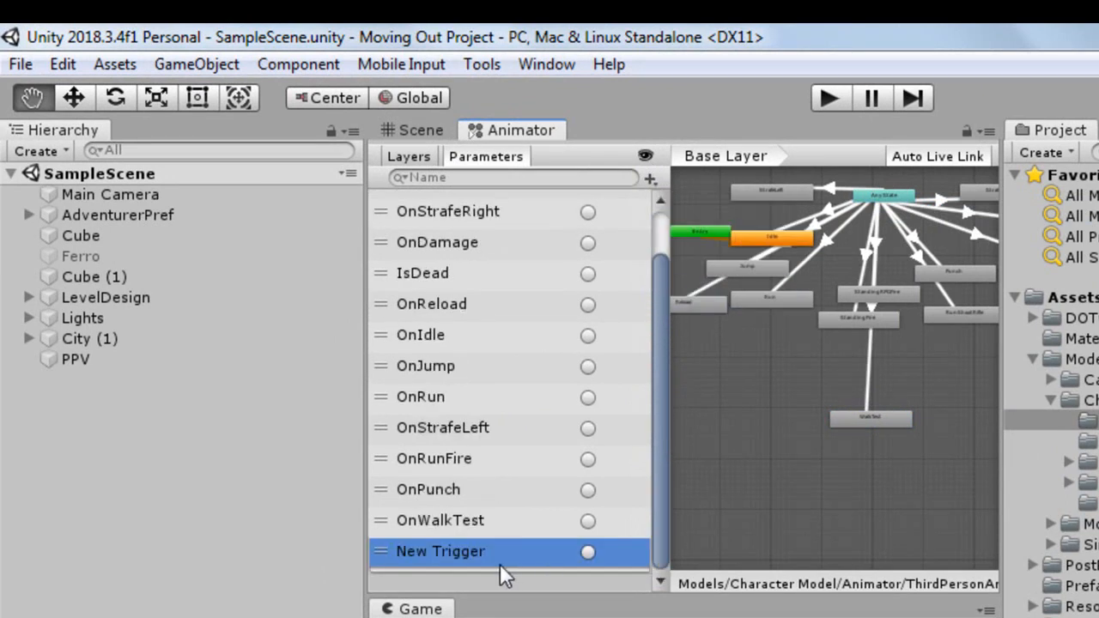
{"action": "key", "text": "Delete"}
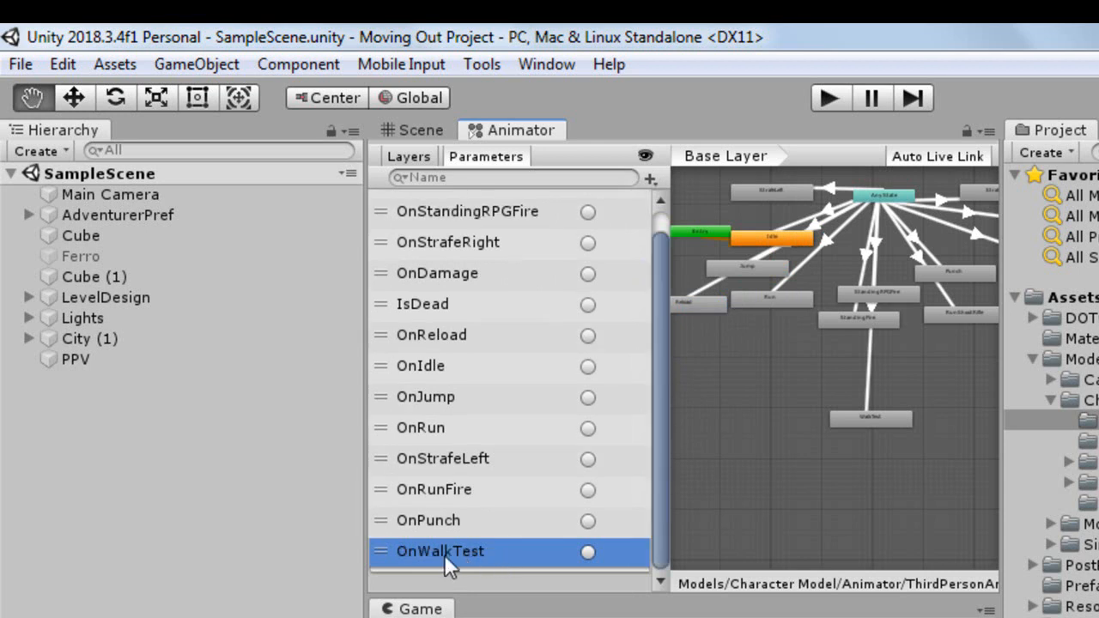
Select the Any State to WalkTest transition and set its preview source state to WalkTest.
{"action": "left_click", "coordinate": [870, 374]}
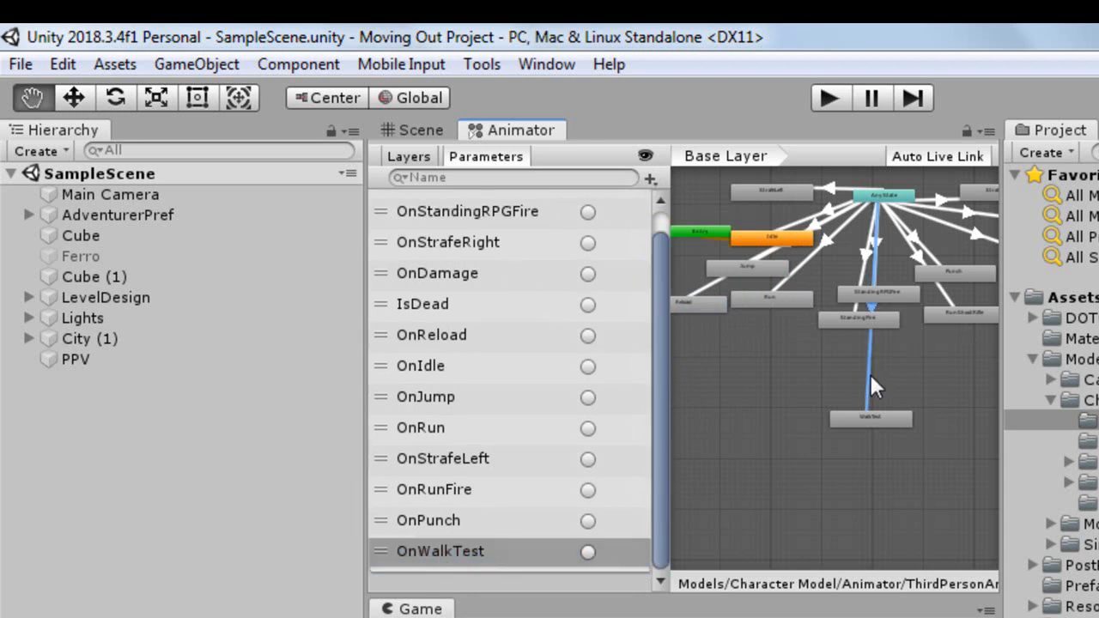
{"action": "scroll", "coordinate": [888, 215], "scroll_direction": "up", "scroll_amount": 5}
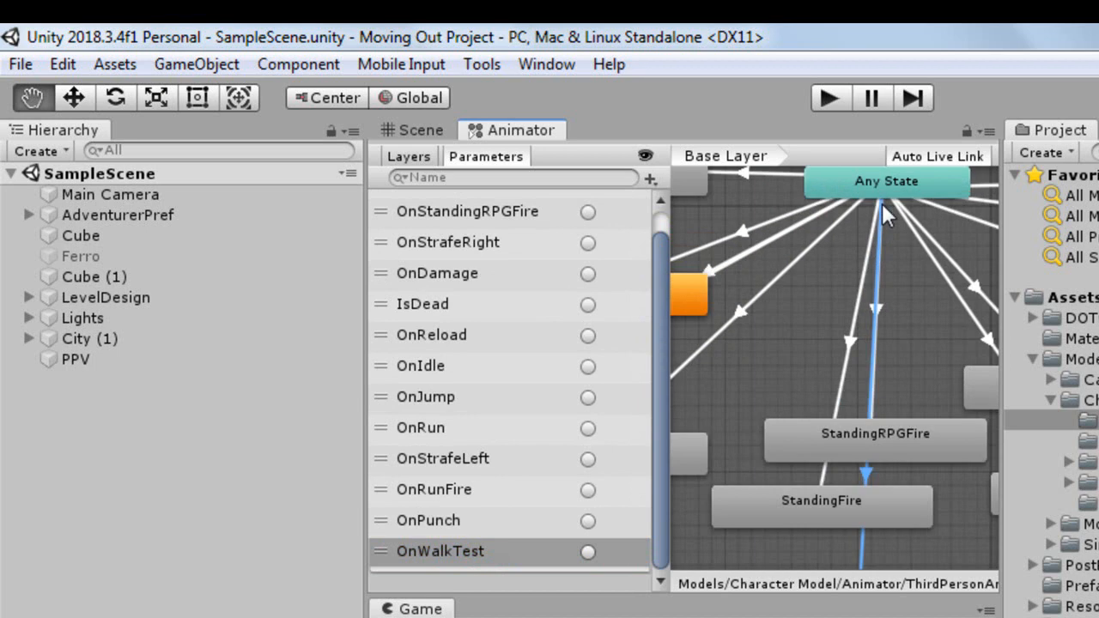
{"action": "scroll", "coordinate": [888, 457], "scroll_direction": "down", "scroll_amount": 5}
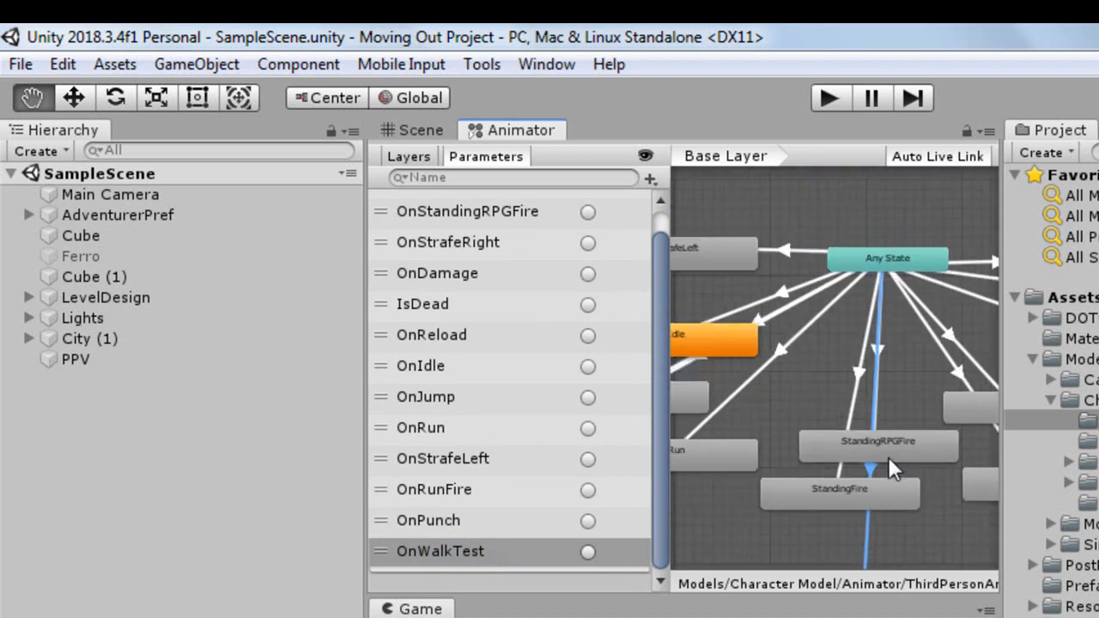
{"action": "scroll", "coordinate": [870, 521], "scroll_direction": "down", "scroll_amount": 3}
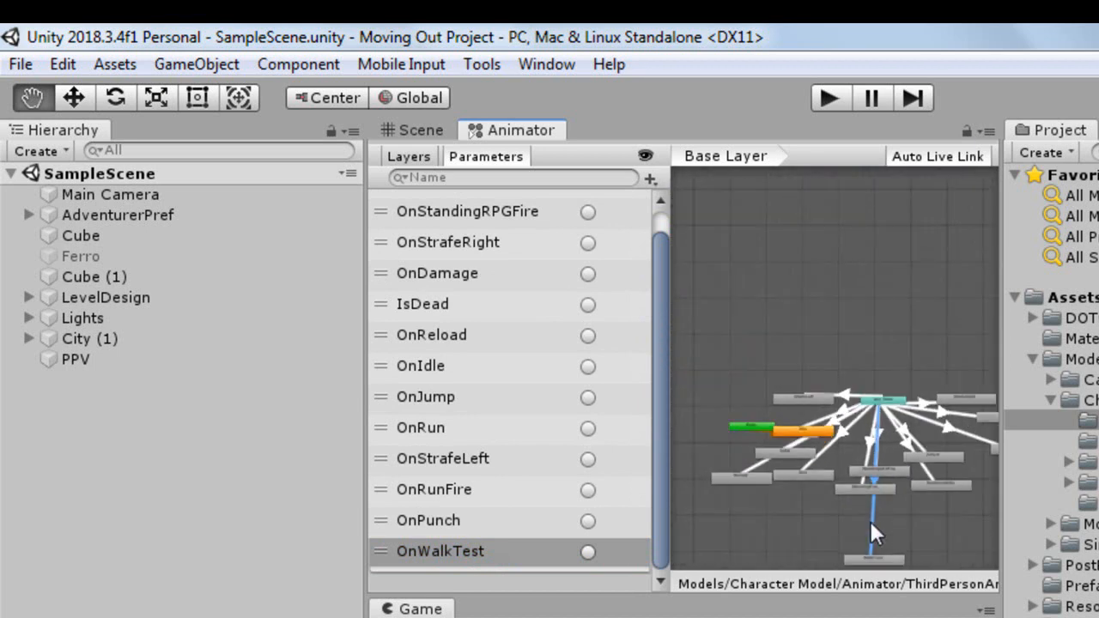
{"action": "scroll", "coordinate": [876, 551], "scroll_direction": "up", "scroll_amount": 5}
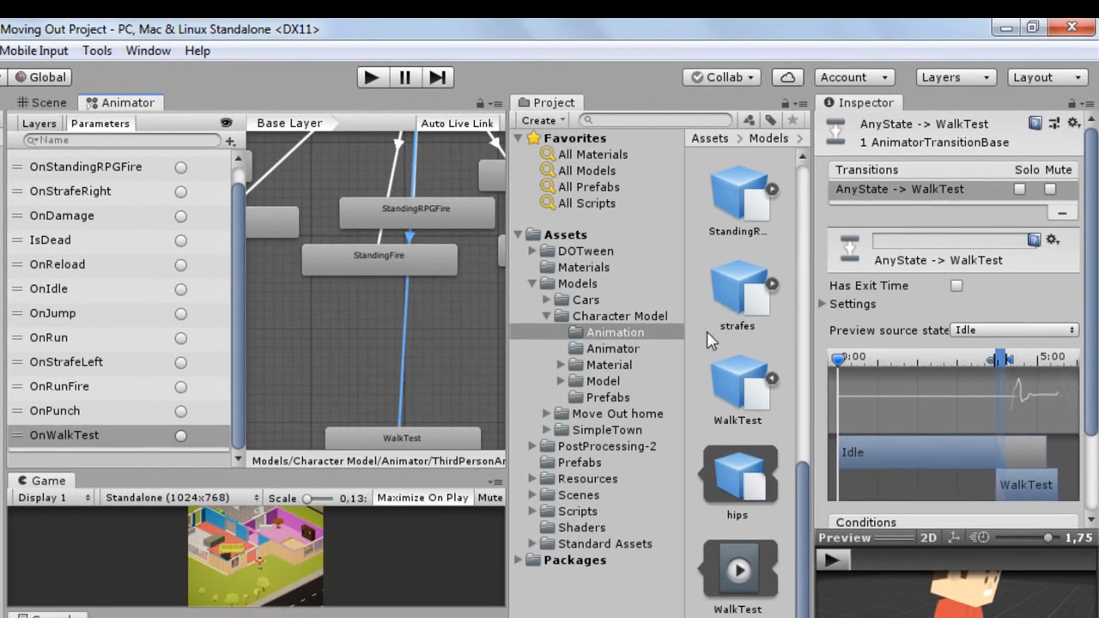
{"action": "left_click", "coordinate": [995, 332]}
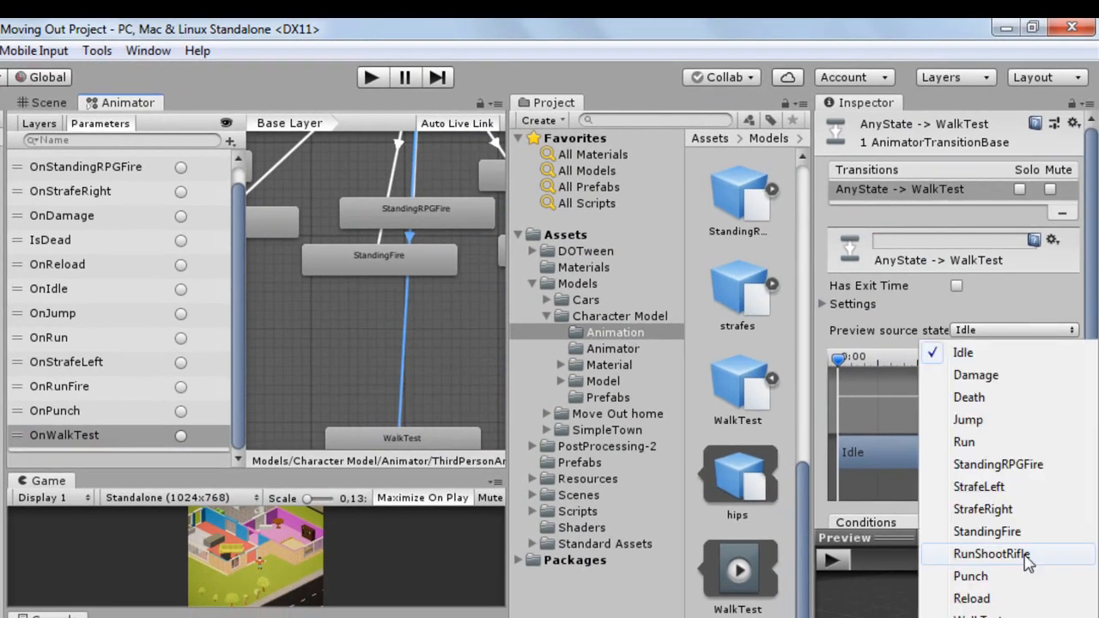
{"action": "left_click", "coordinate": [979, 616]}
Add an OnWalkTest condition to the Any State to WalkTest transition and save the scene.
{"action": "left_click_drag", "start_coordinate": [1089, 413], "coordinate": [1089, 484]}
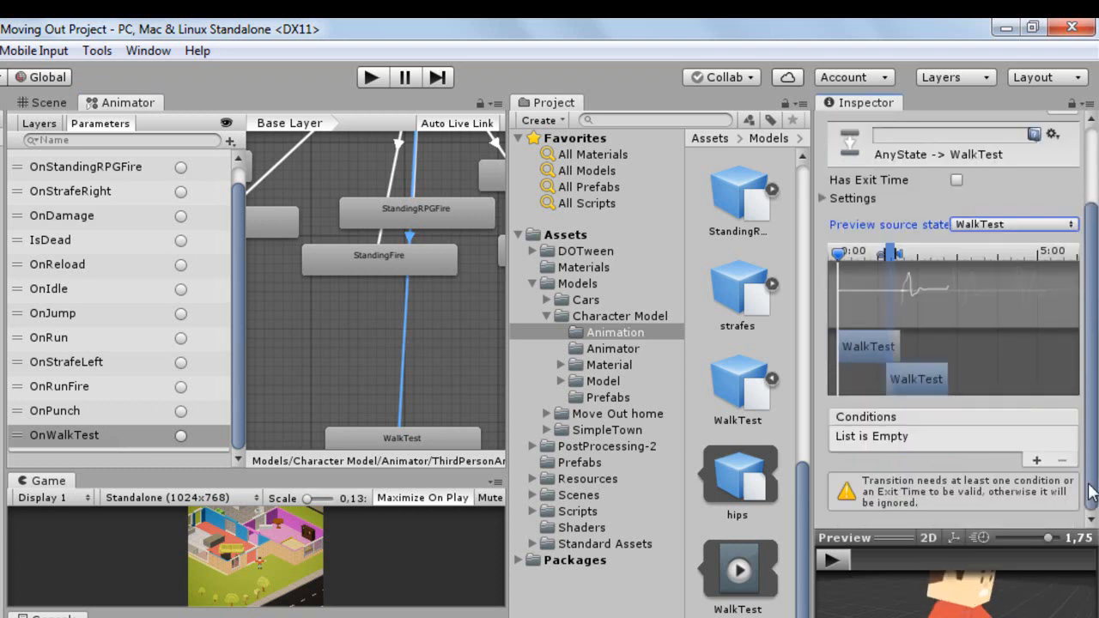
{"action": "left_click", "coordinate": [1036, 460]}
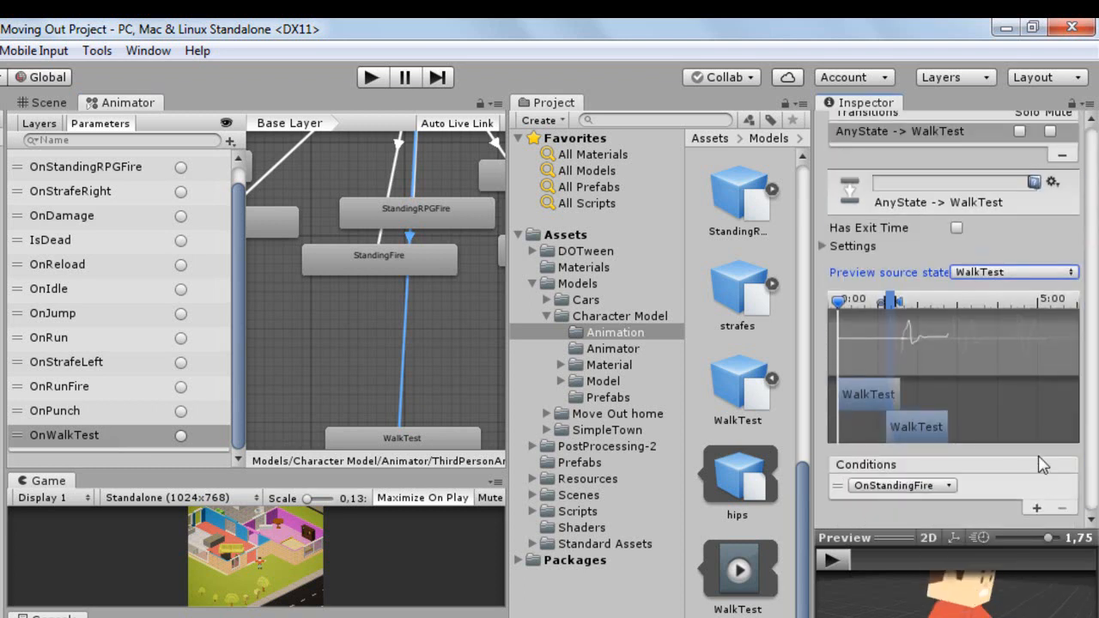
{"action": "left_click", "coordinate": [932, 487]}
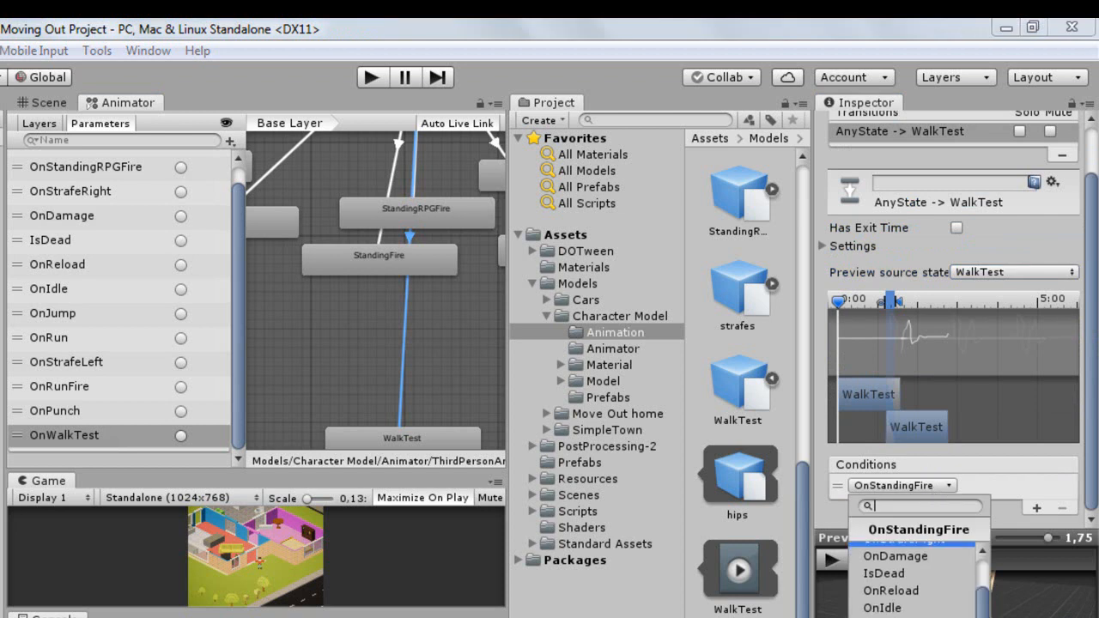
{"action": "left_click", "coordinate": [913, 617]}
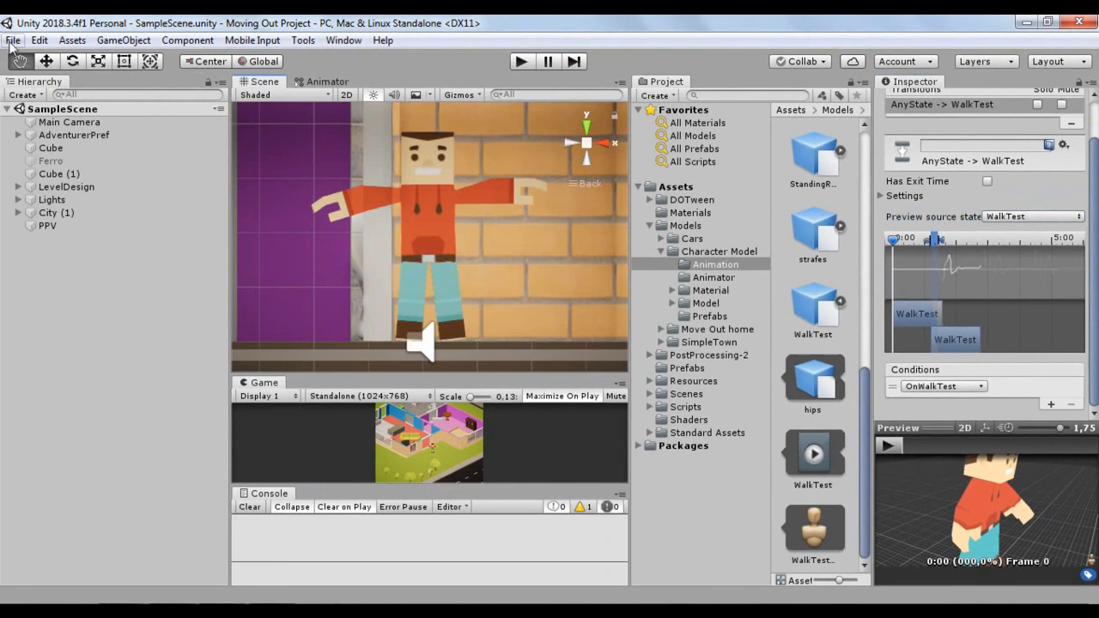
{"action": "left_click", "coordinate": [13, 40]}
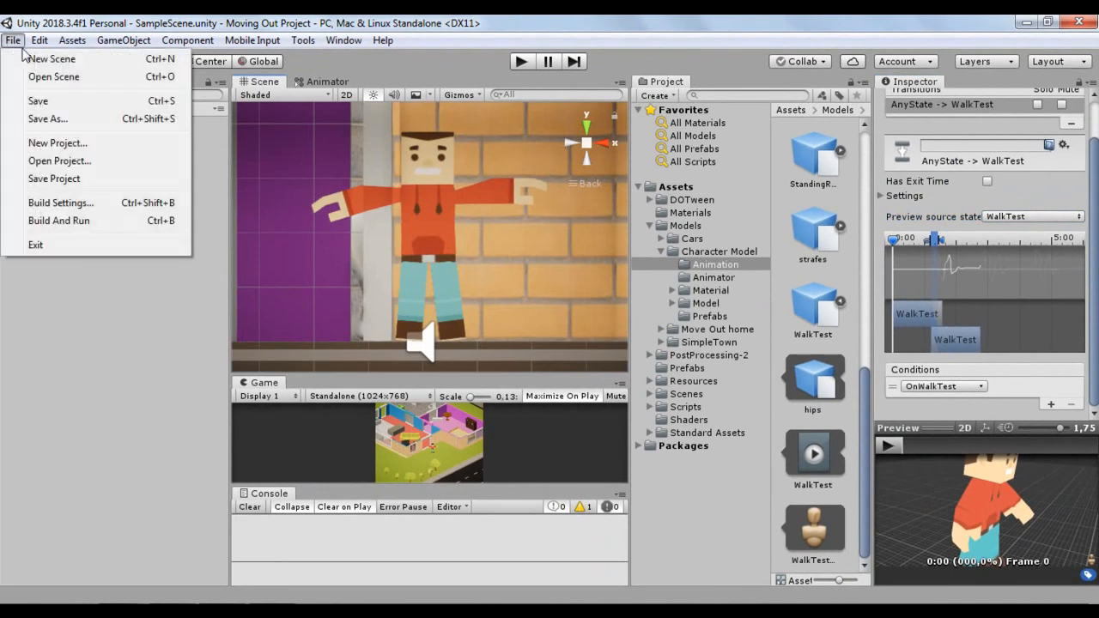
{"action": "left_click", "coordinate": [58, 105]}
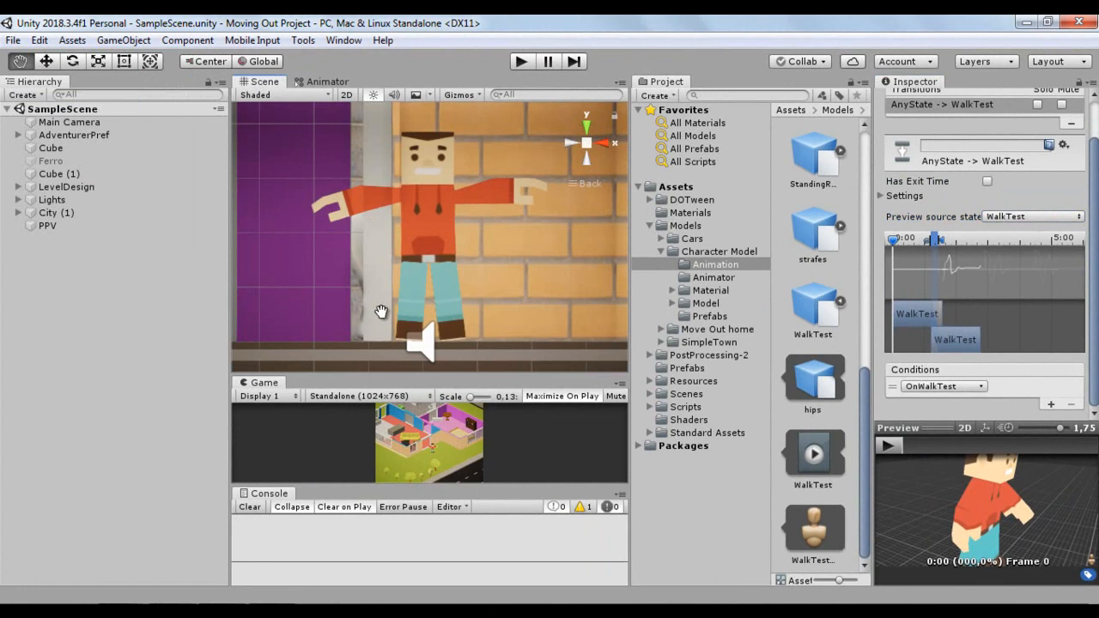
Play the scene and walk the character across the lawn and through the house's rooms to check the walk animation.
{"action": "left_click", "coordinate": [522, 64]}
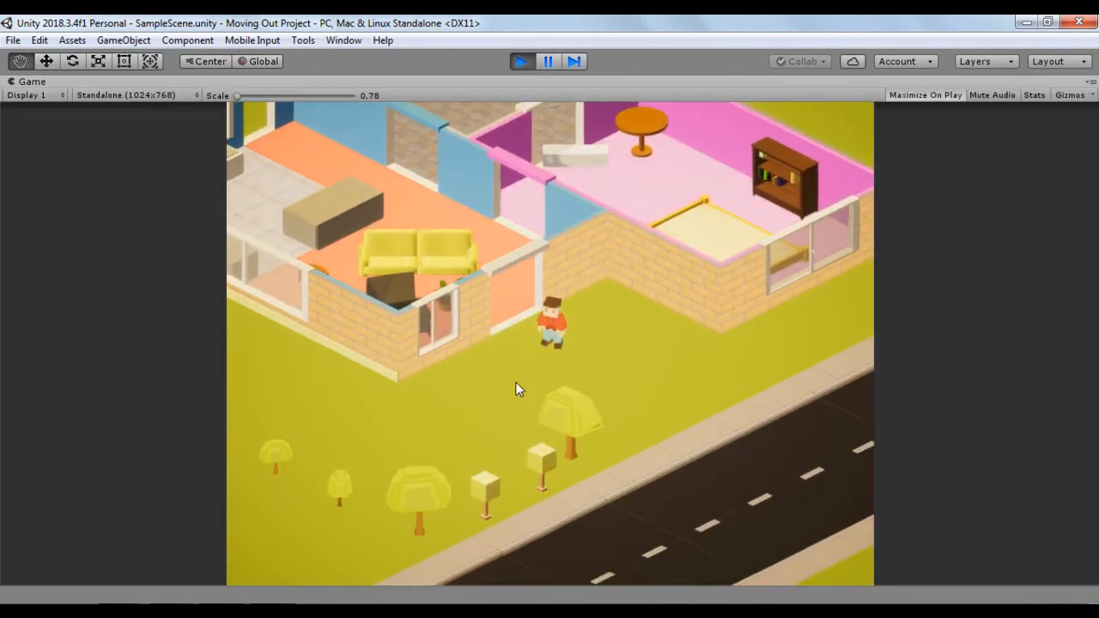
{"action": "key", "text": "s"}
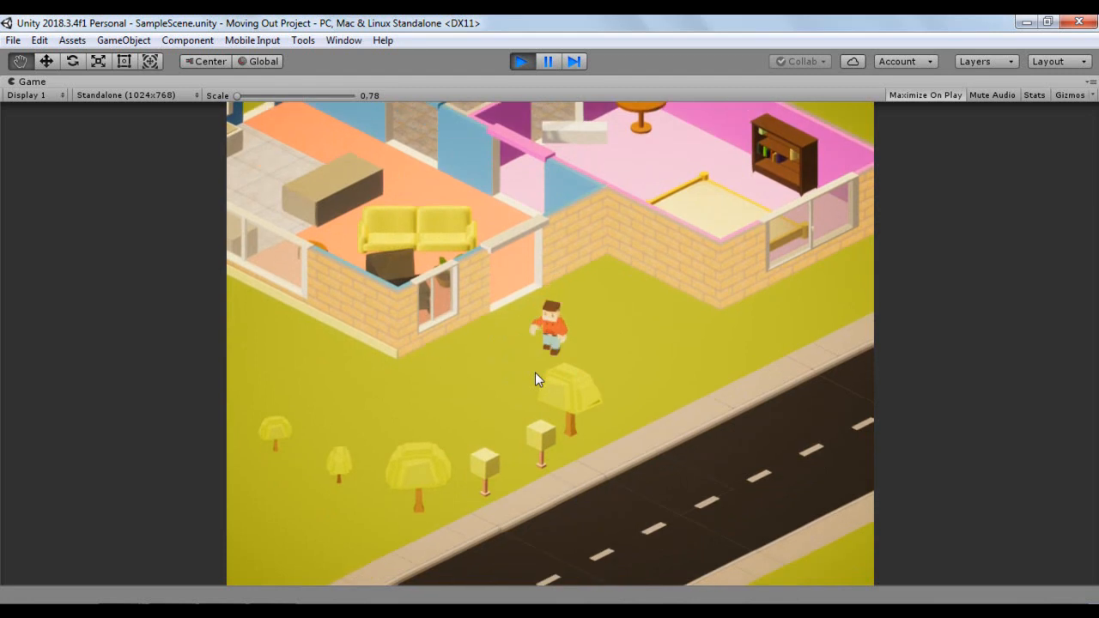
{"action": "key", "text": "a"}
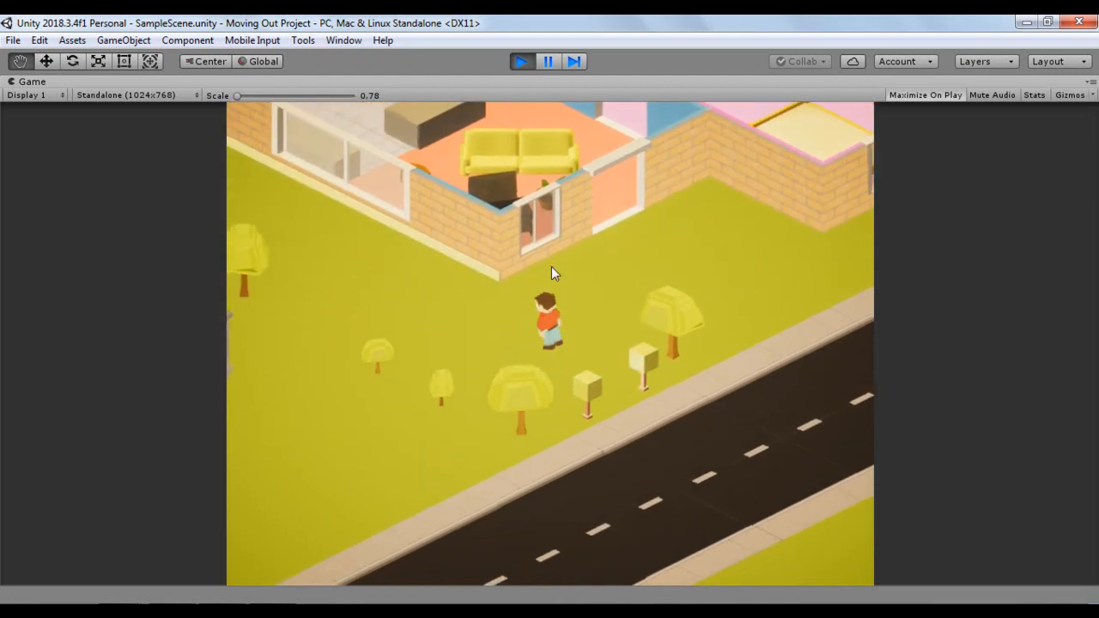
{"action": "key", "text": "d"}
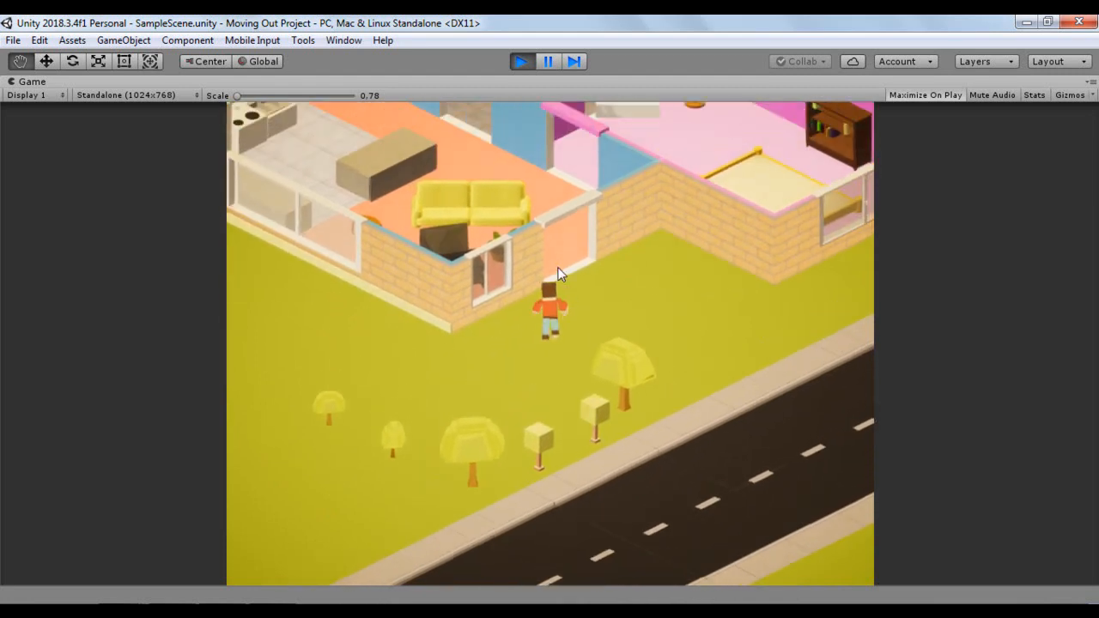
{"action": "key", "text": "w"}
{"action": "key", "text": "w"}
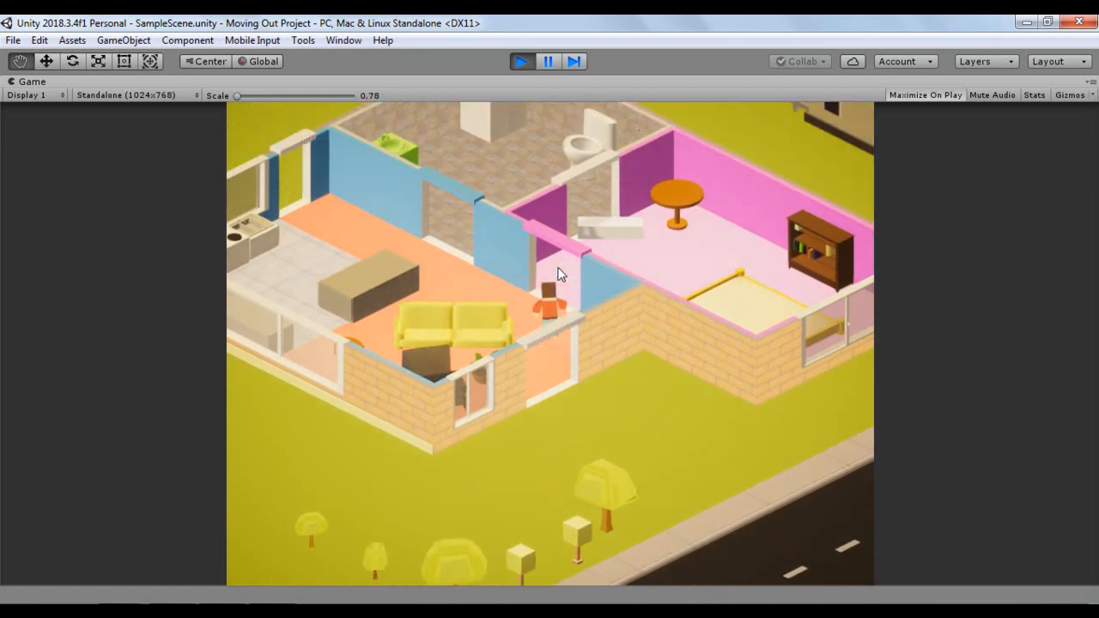
{"action": "key", "text": "d"}
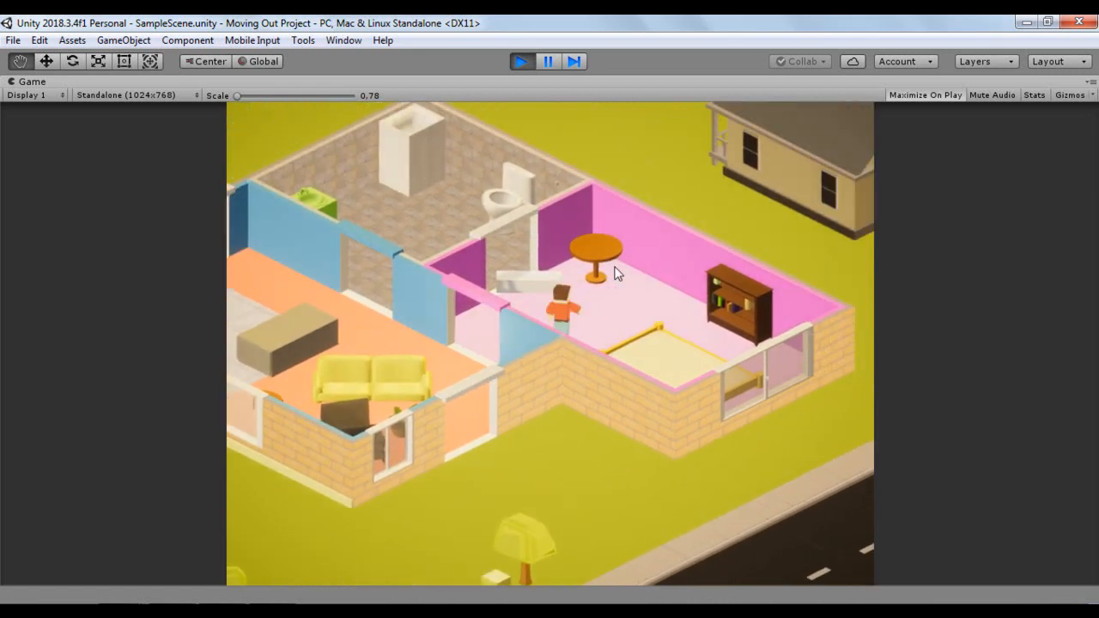
{"action": "key", "text": "a"}
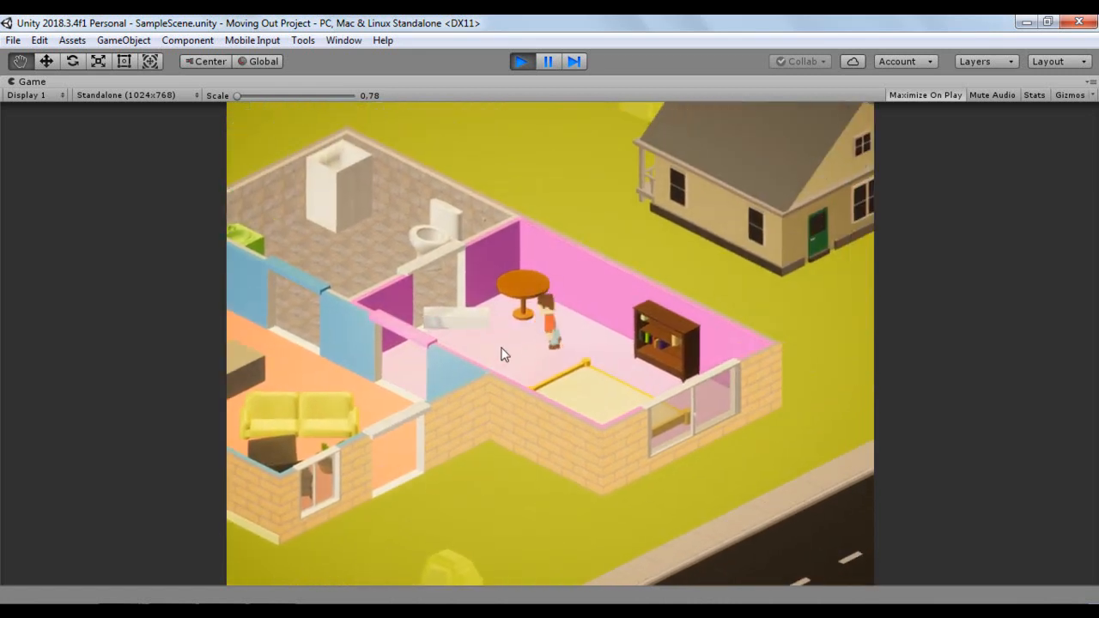
{"action": "key", "text": "a"}
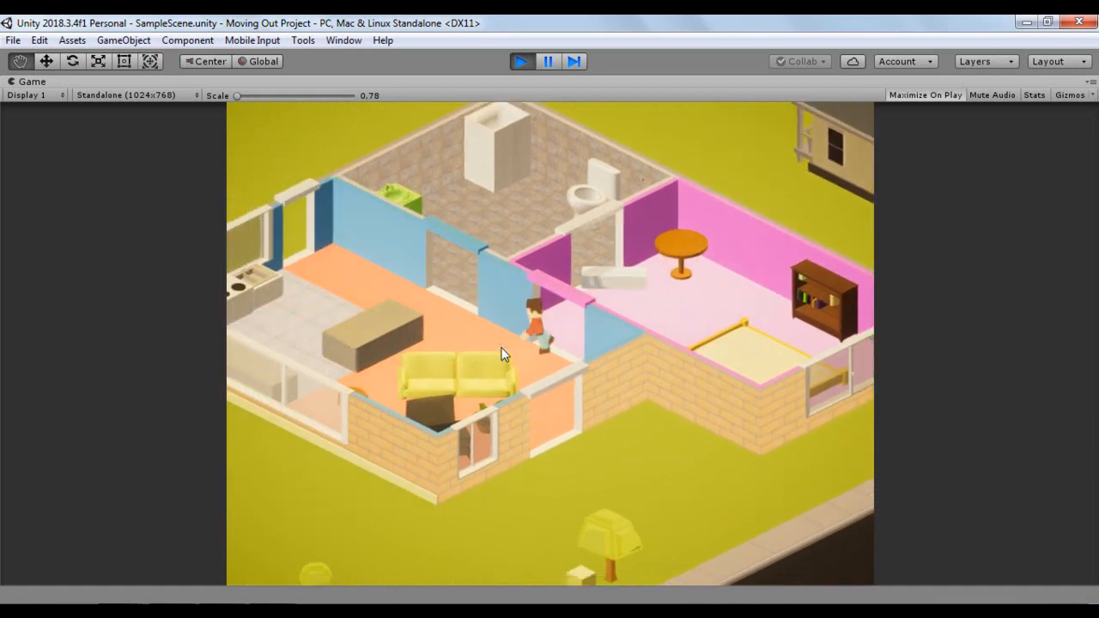
{"action": "key", "text": "a"}
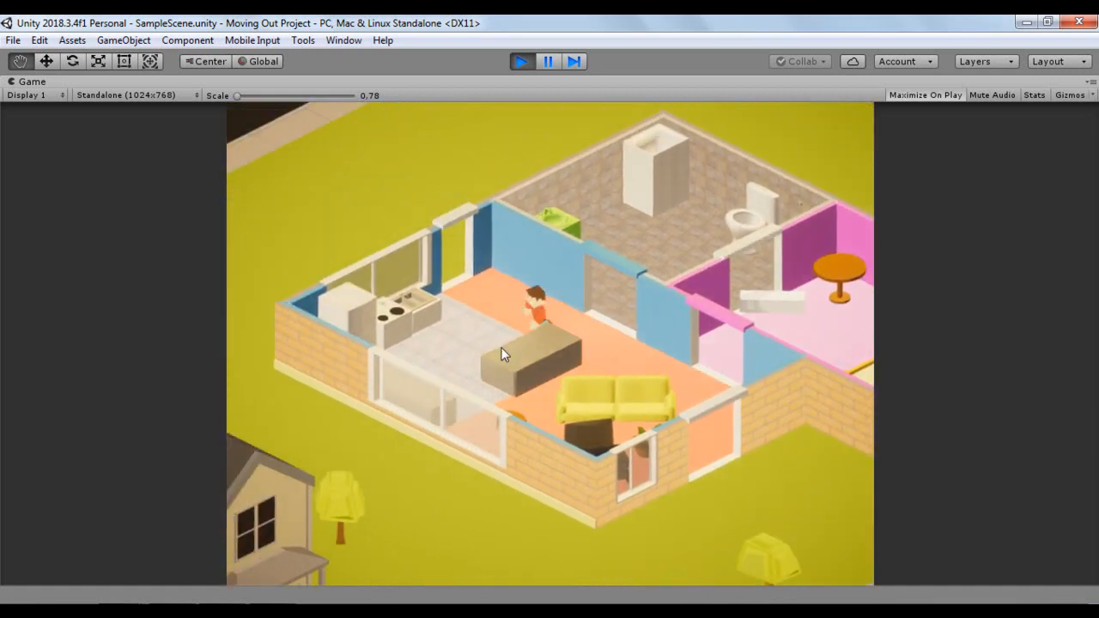
{"action": "key", "text": "a"}
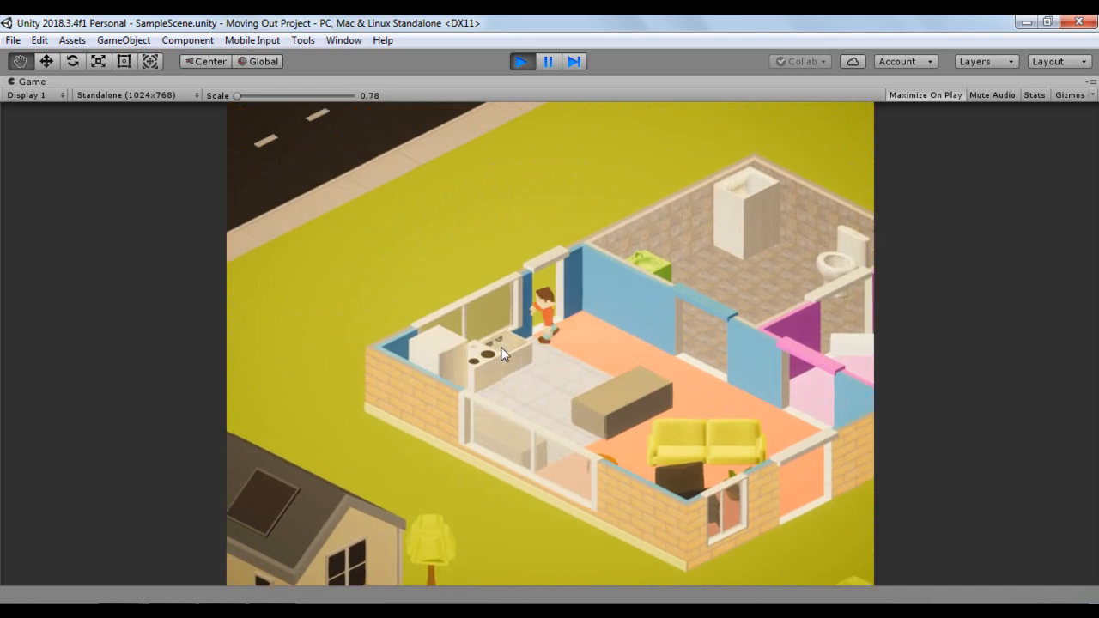